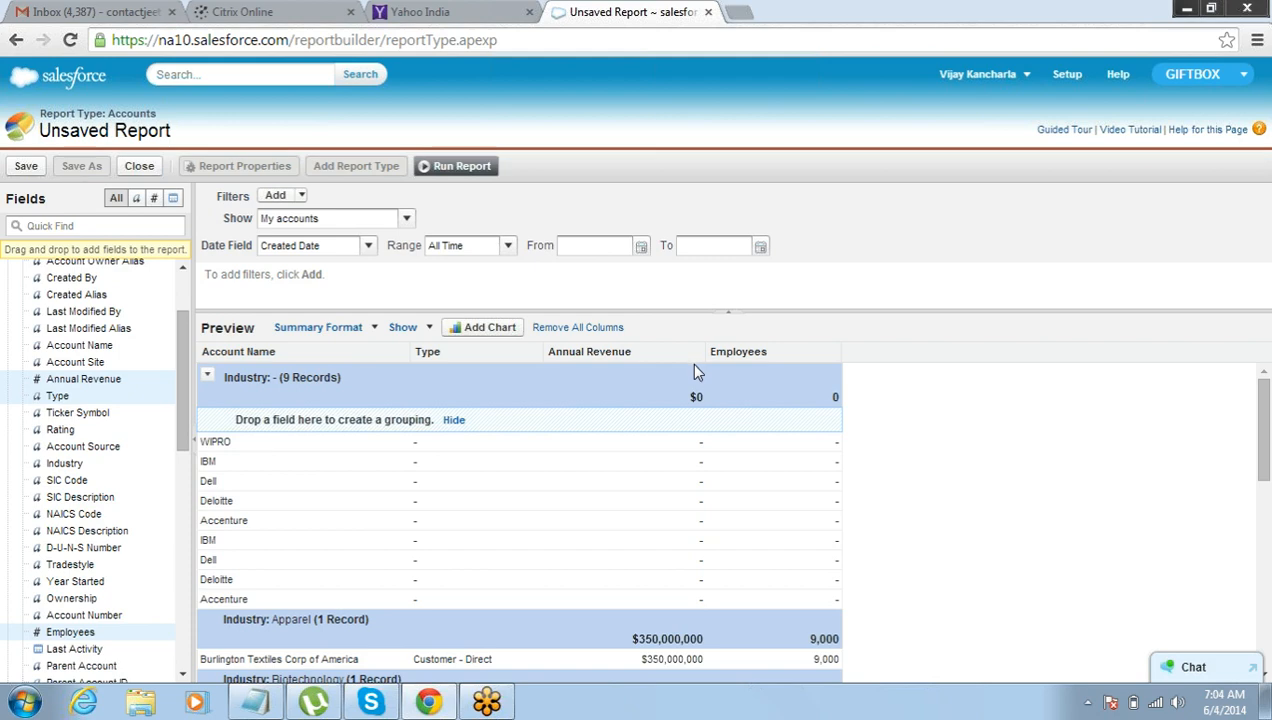
# - Examine the Annual Revenue column options and the industry-grouped account records down to the grand totals in the report preview
pyautogui.click(696, 355)
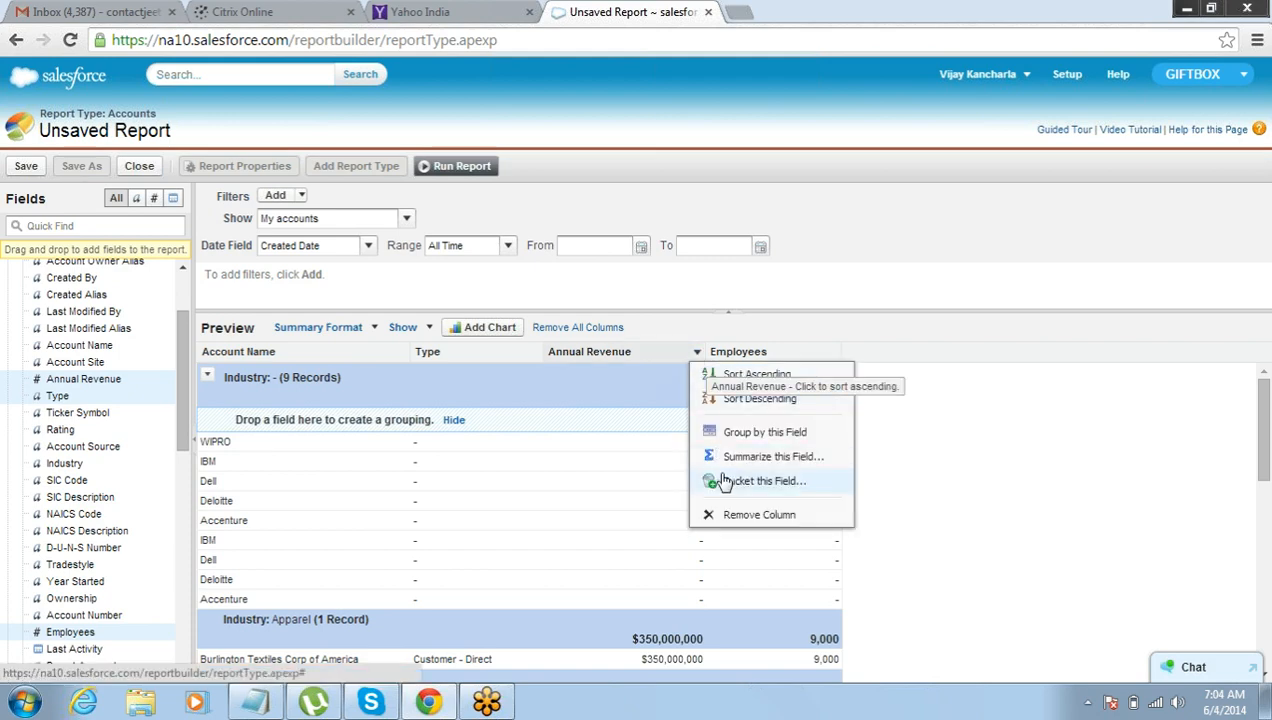
pyautogui.click(914, 291)
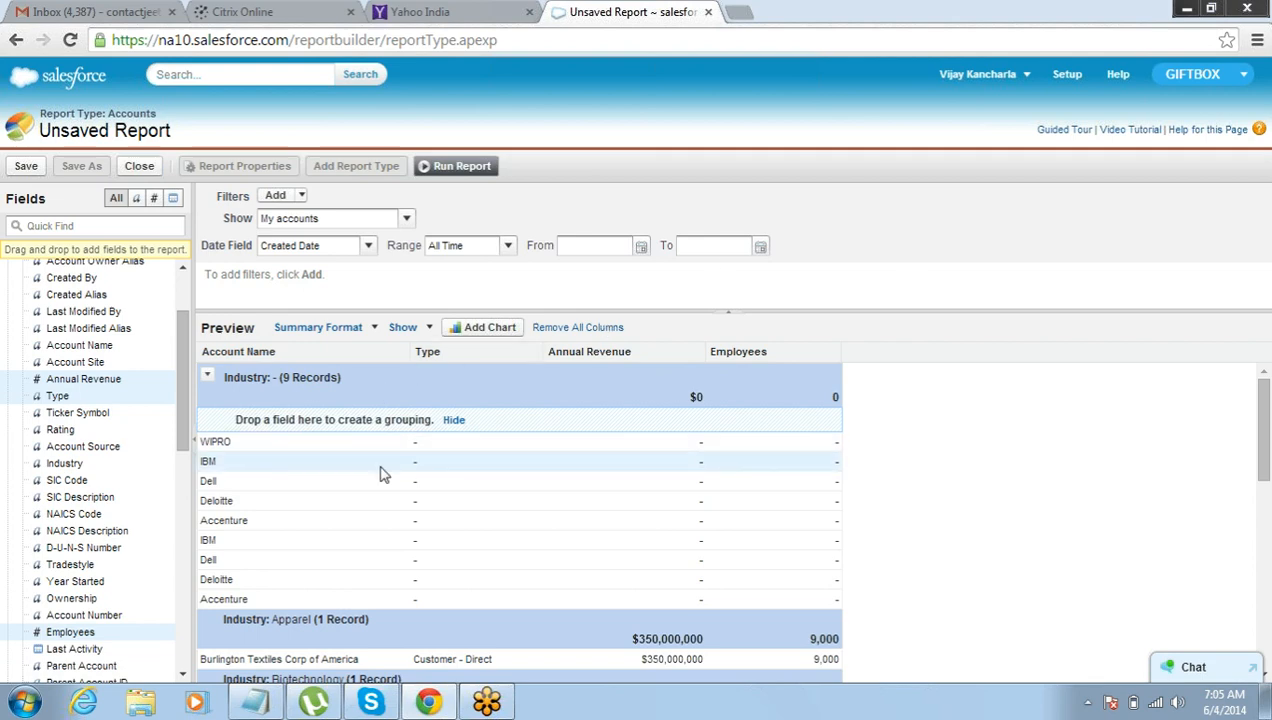
pyautogui.moveTo(1264, 426)
pyautogui.mouseDown()
pyautogui.moveTo(1266, 563)
pyautogui.moveTo(1264, 423)
pyautogui.mouseUp()
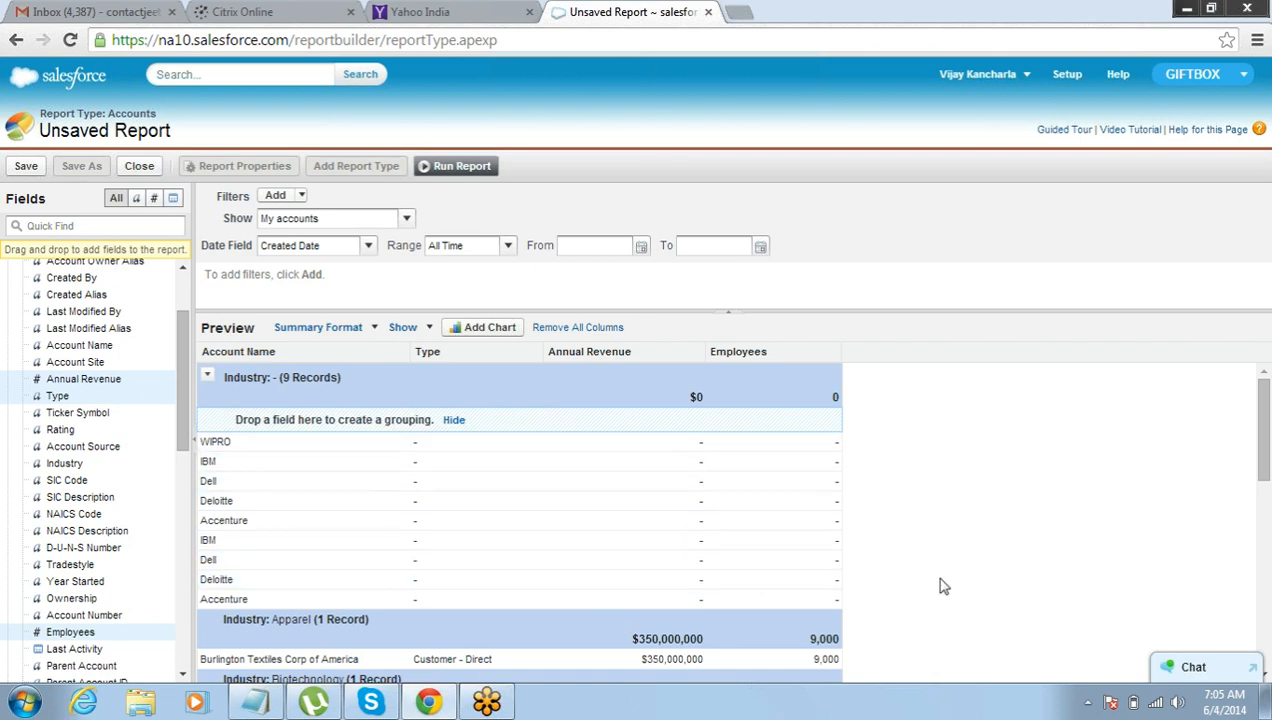
pyautogui.moveTo(1263, 411); pyautogui.dragTo(1265, 590)
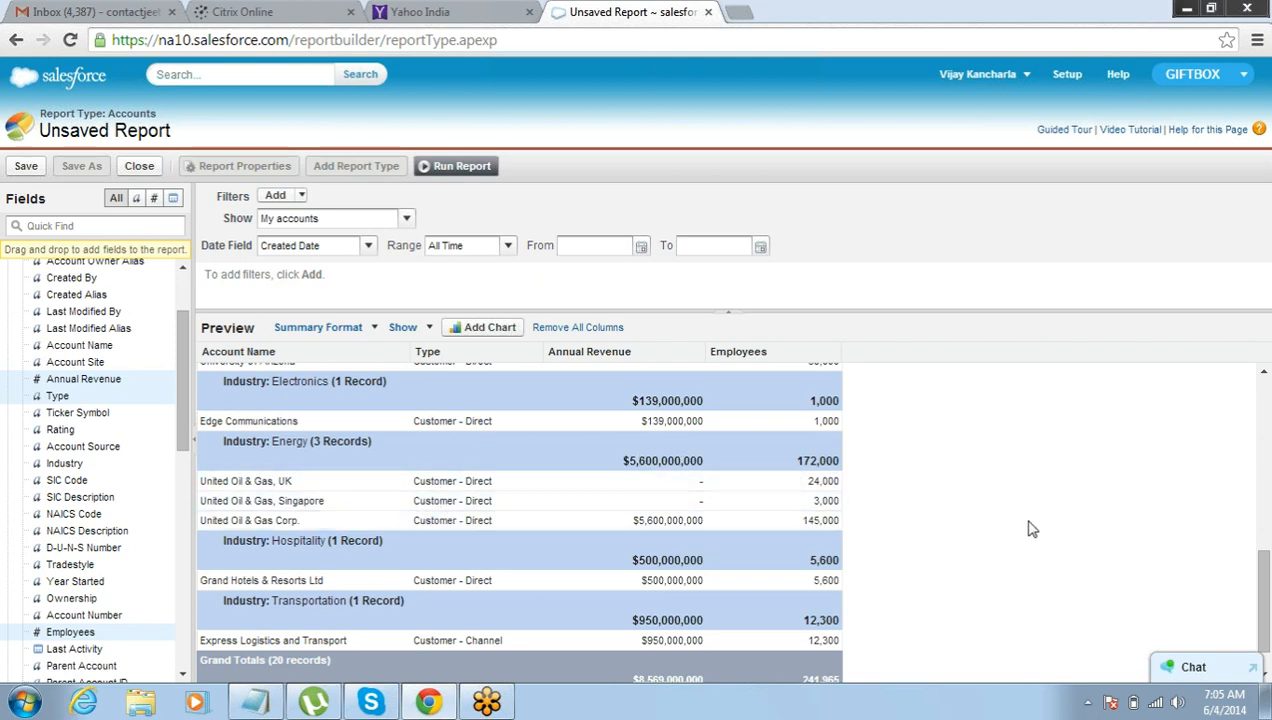
pyautogui.moveTo(1266, 590); pyautogui.dragTo(1266, 385)
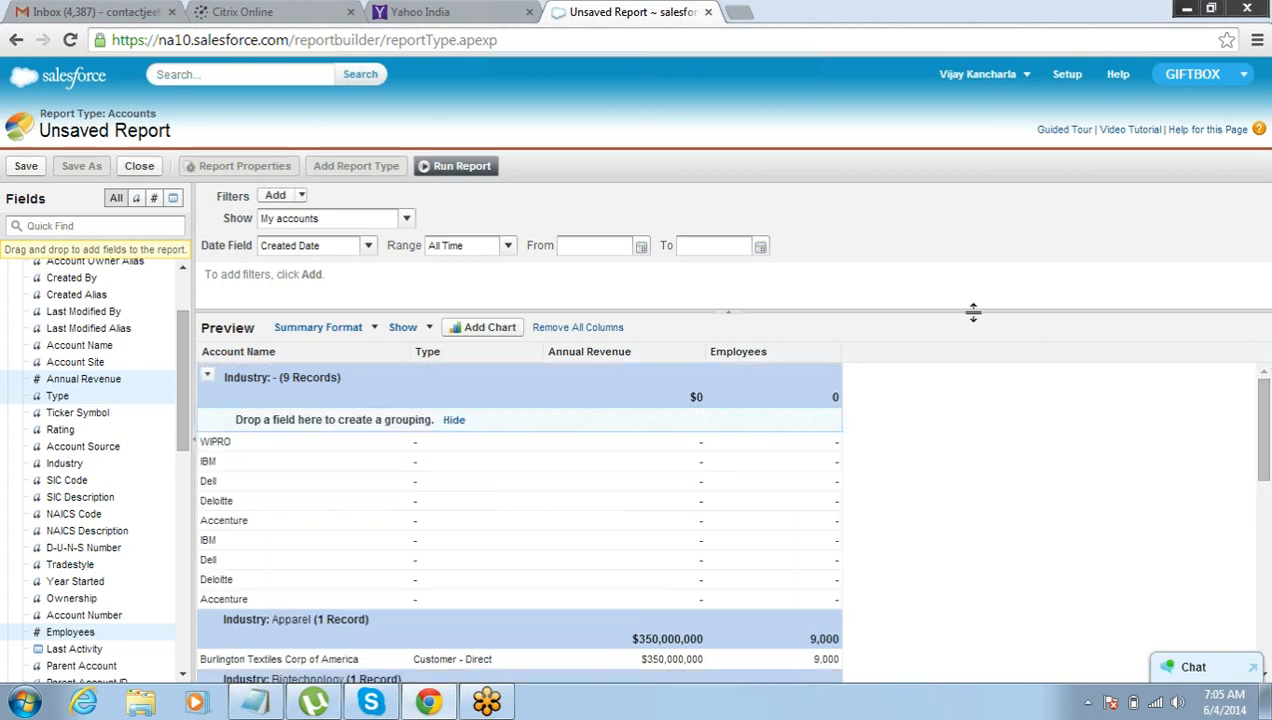
# - Hide the record details and the drop zones in the report preview, leaving only the industry summary rows
pyautogui.click(429, 333)
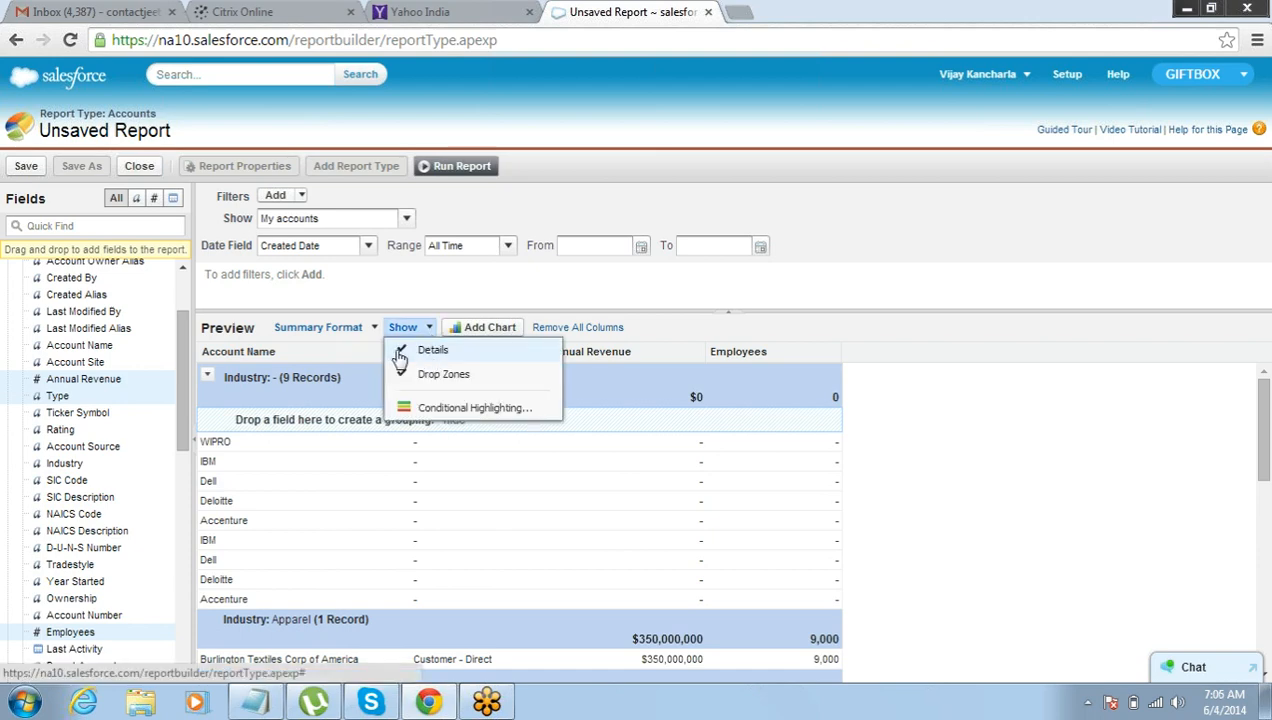
pyautogui.click(399, 355)
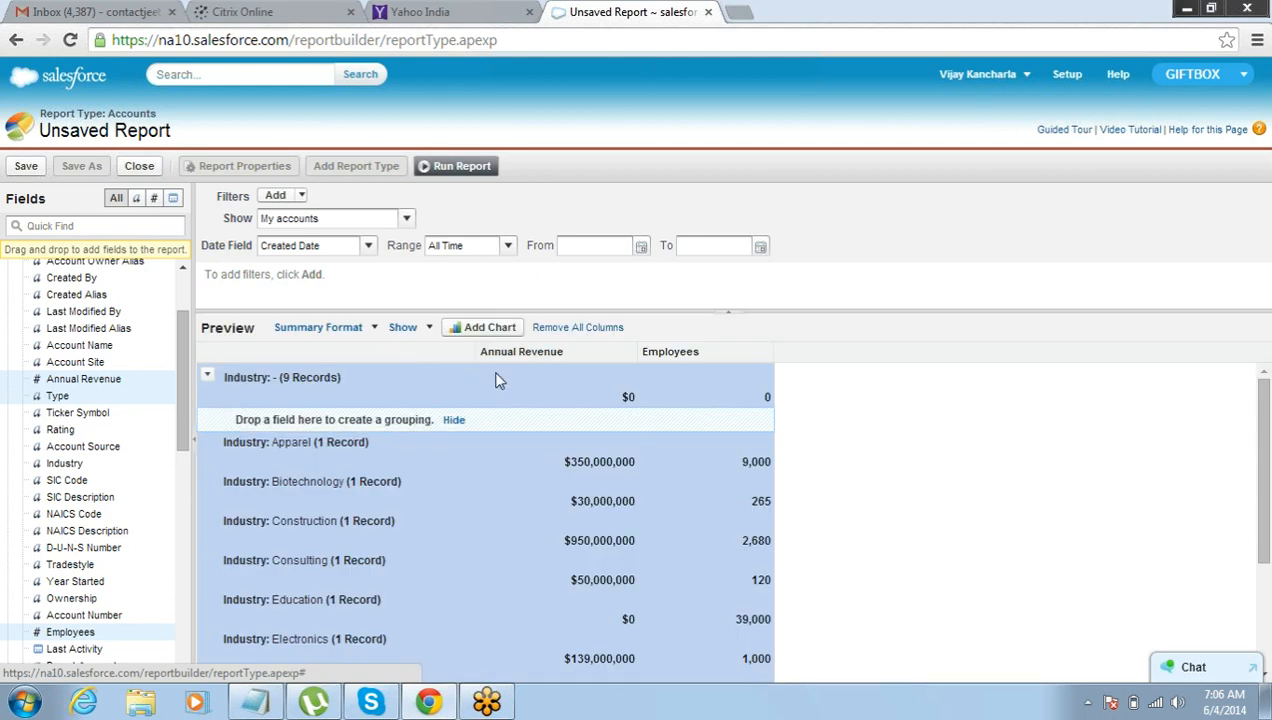
pyautogui.click(431, 333)
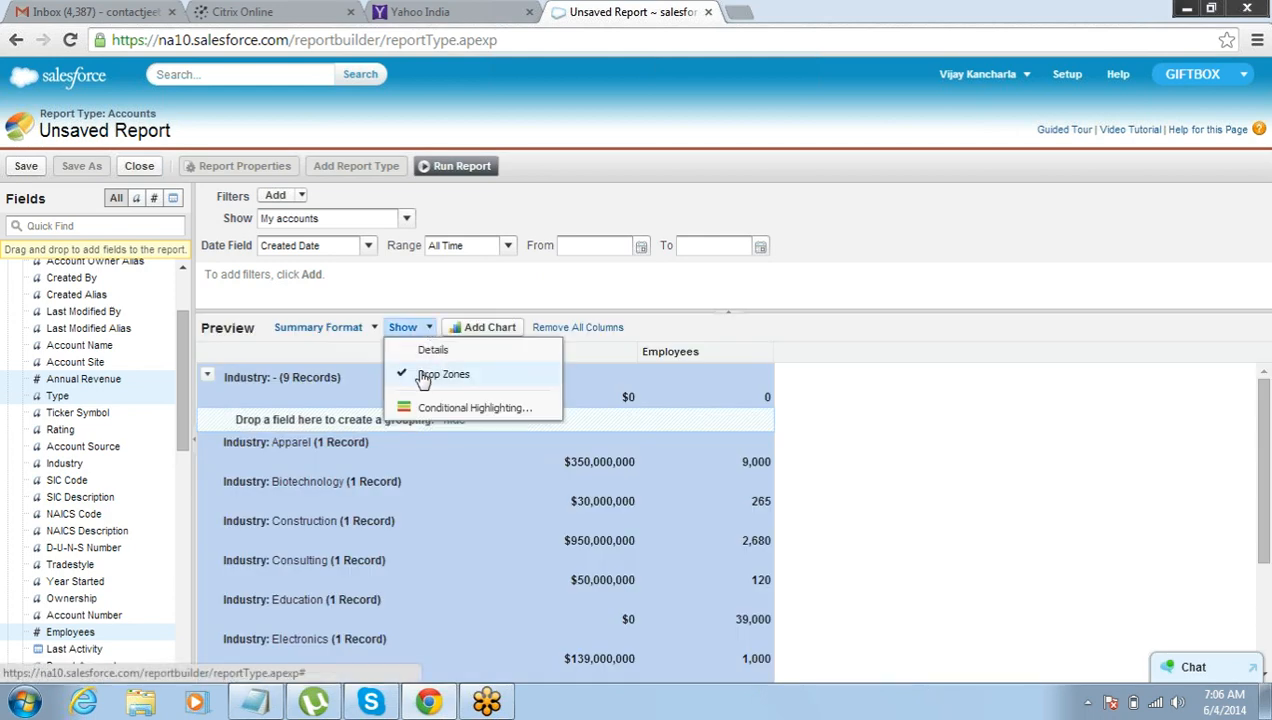
pyautogui.click(421, 375)
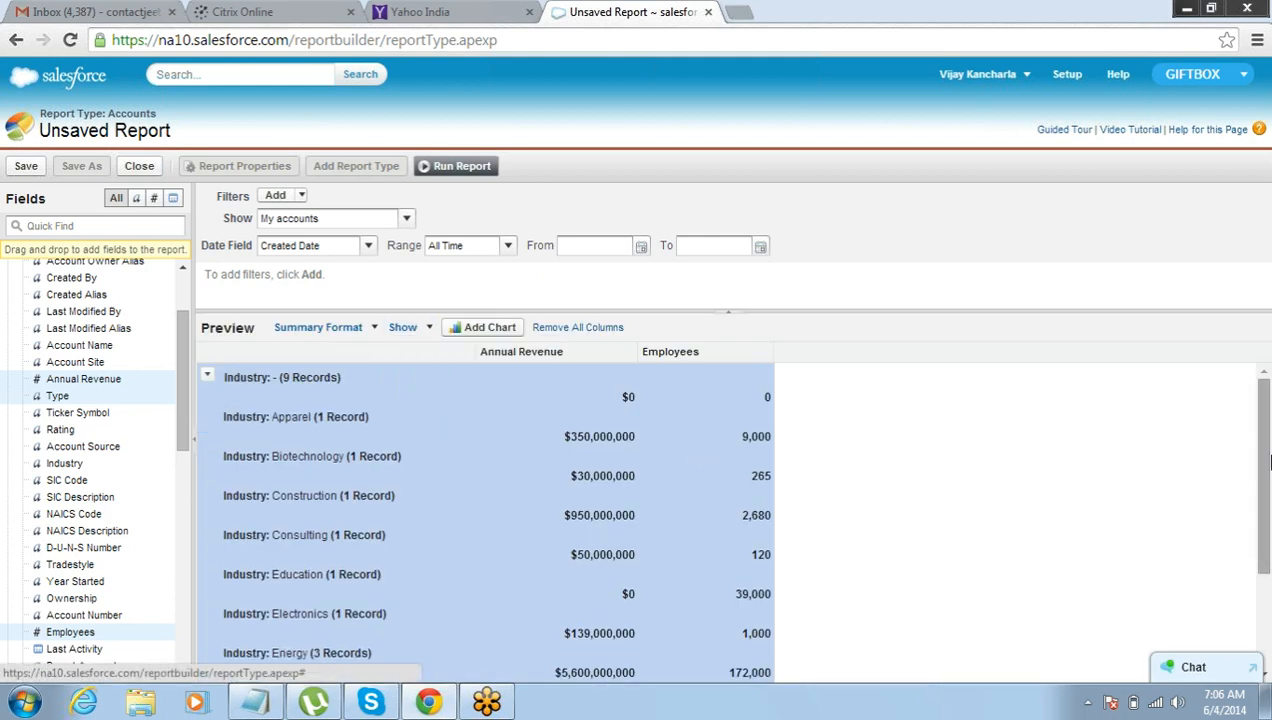
pyautogui.moveTo(1262, 456); pyautogui.dragTo(1268, 397)
pyautogui.moveTo(1265, 397); pyautogui.dragTo(1262, 490)
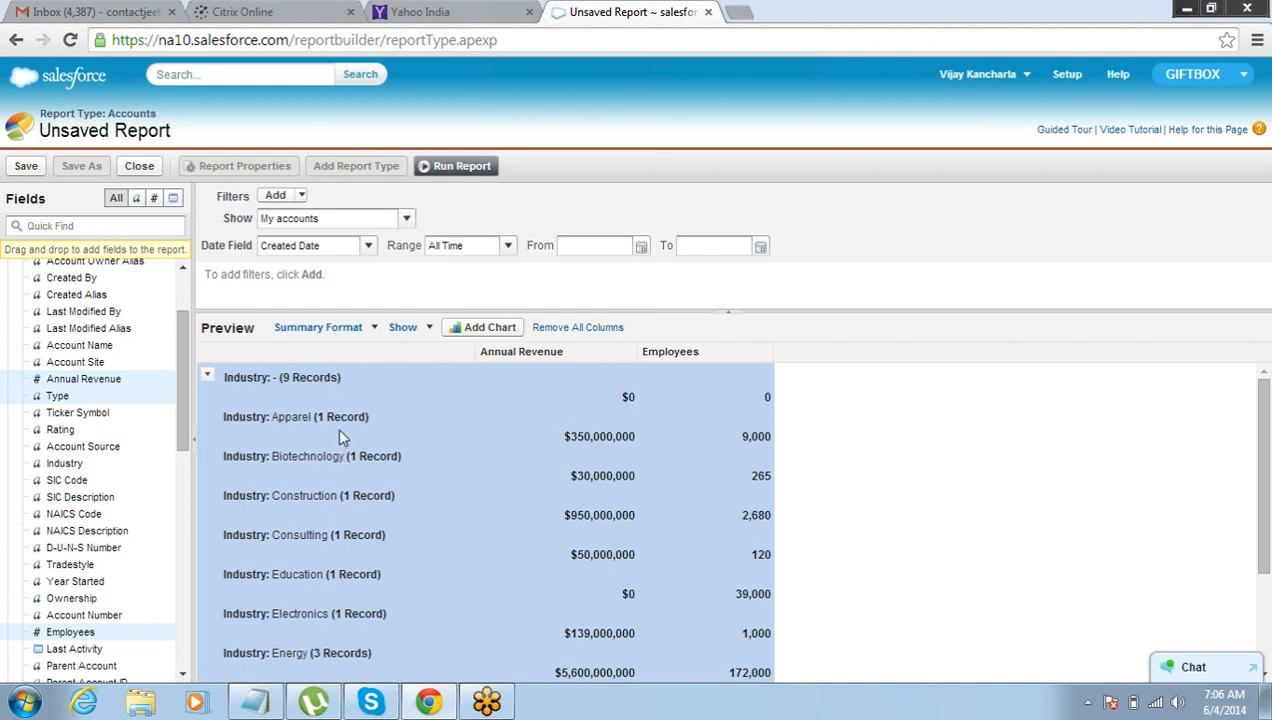
# - Switch to Microsoft Excel and list Energy, Apparel and Hospitality in cells B3 to B5 of the blank workbook
pyautogui.click(14, 712)
pyautogui.click(107, 293)
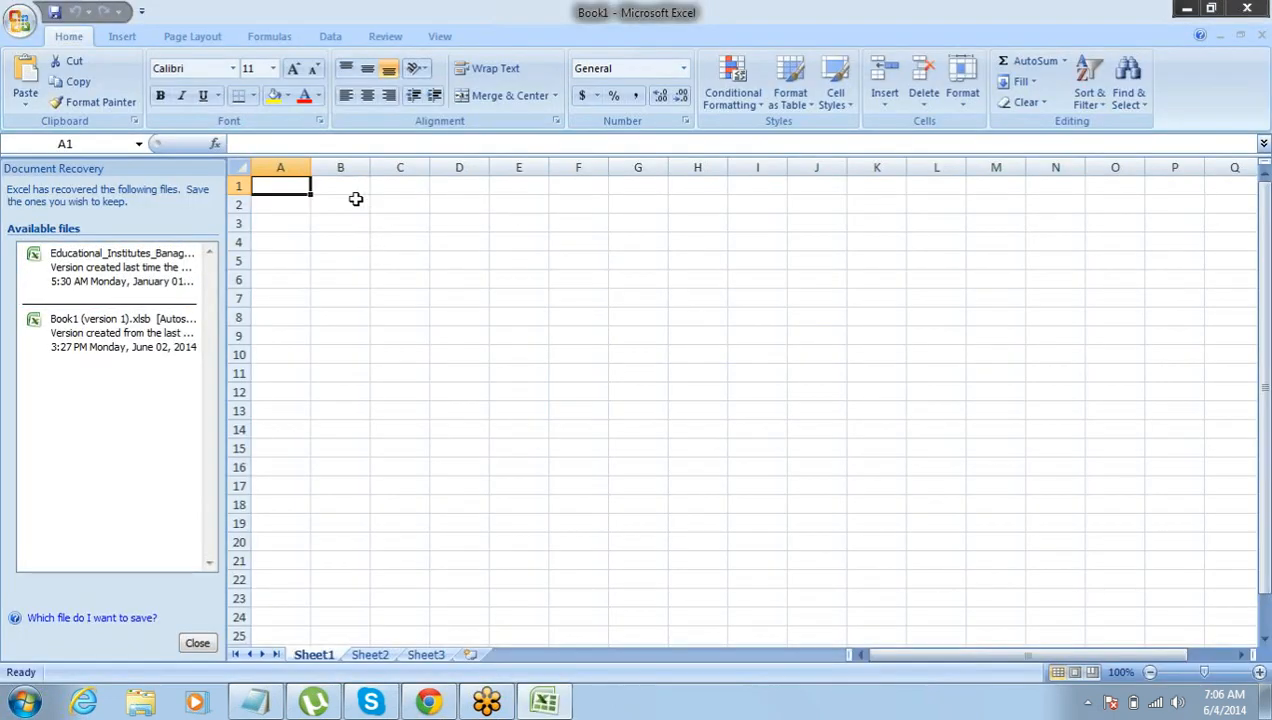
pyautogui.click(354, 205)
pyautogui.press('Return')
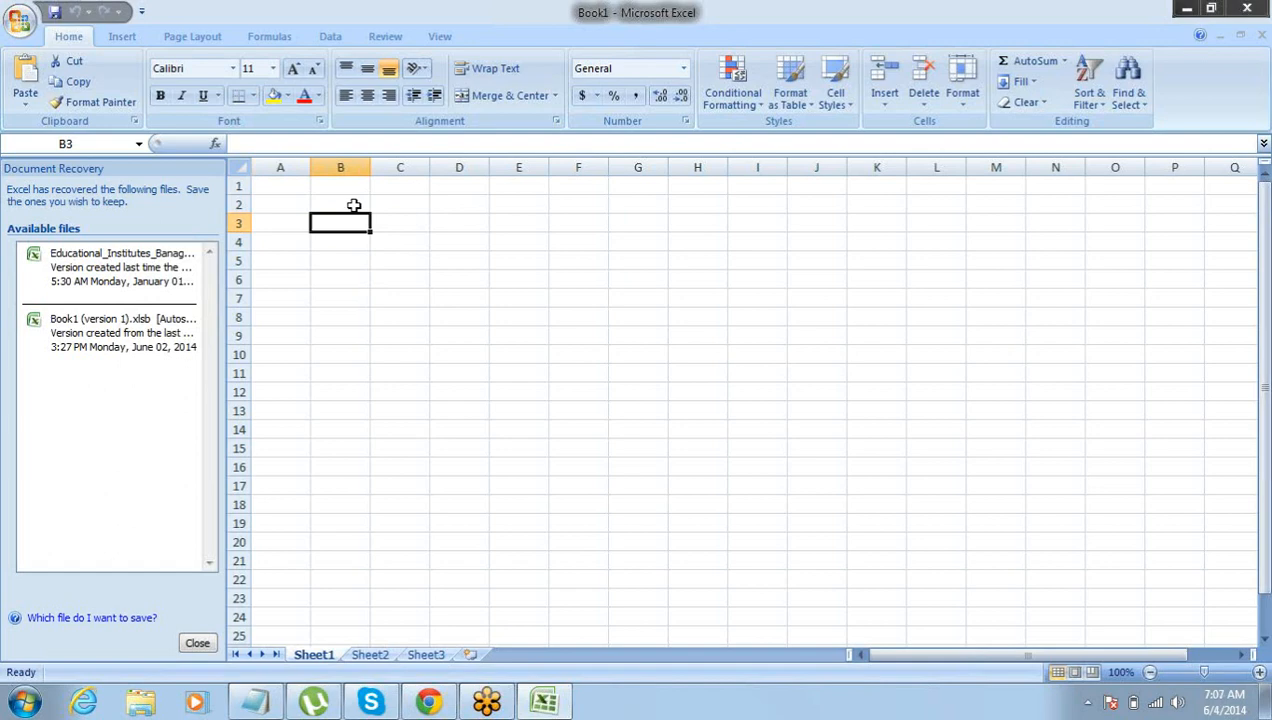
pyautogui.write('Energy')
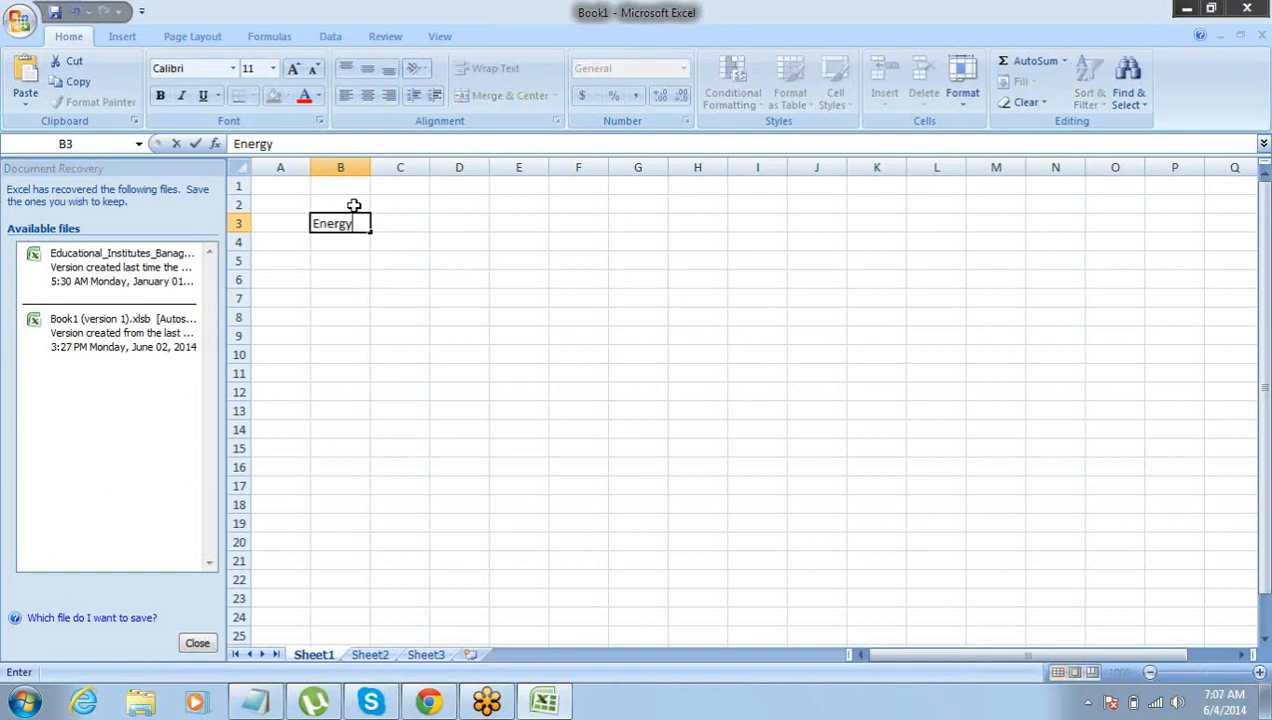
pyautogui.press('Return')
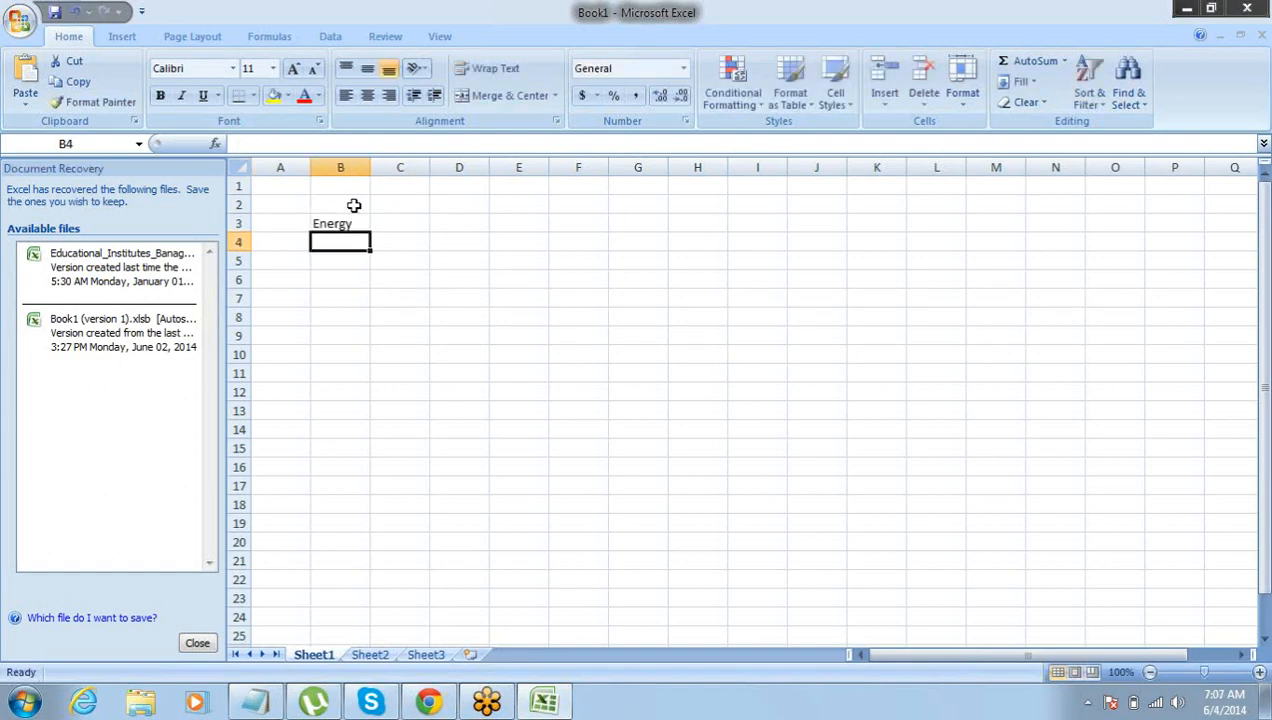
pyautogui.write('Appar')
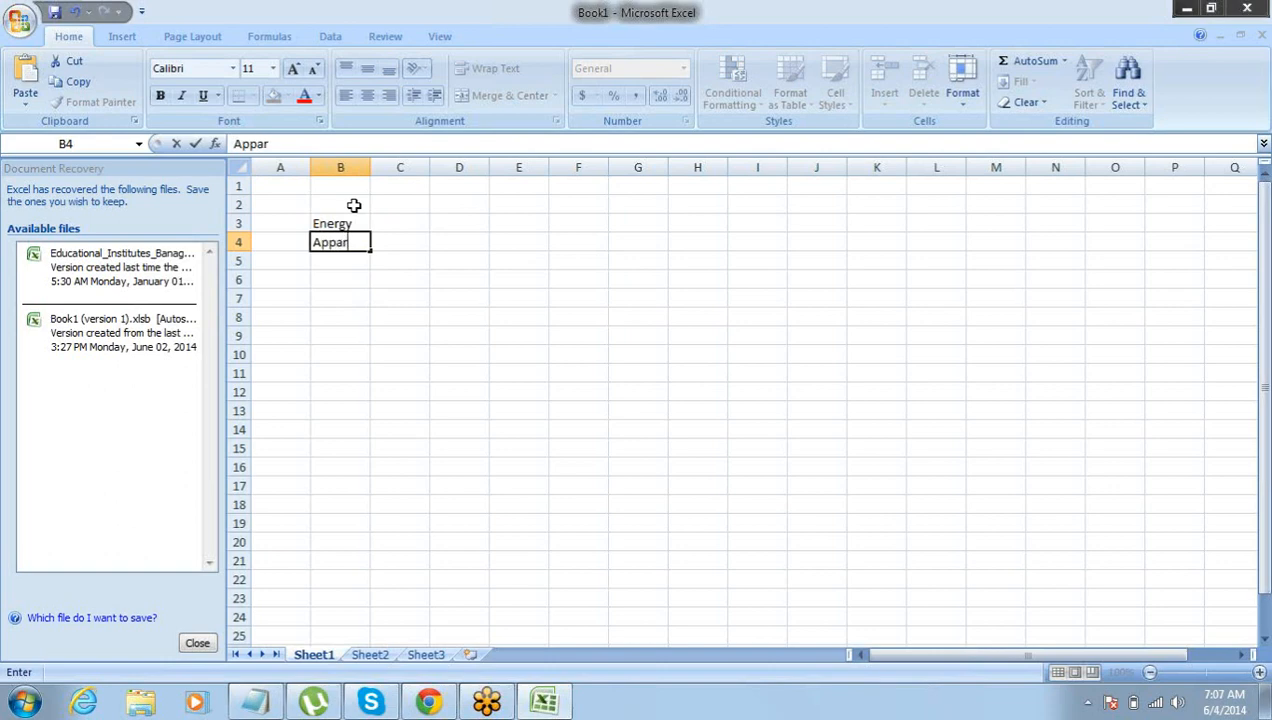
pyautogui.write('el')
pyautogui.press('Return')
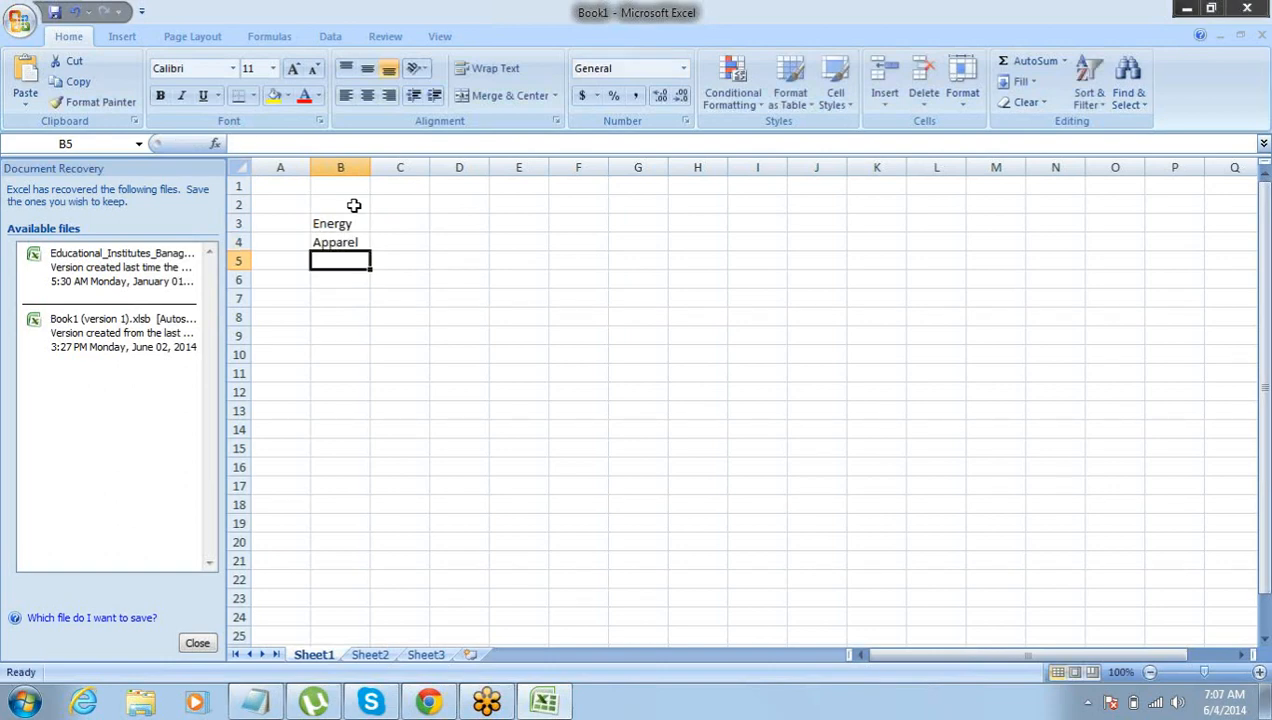
pyautogui.write('Hosp')
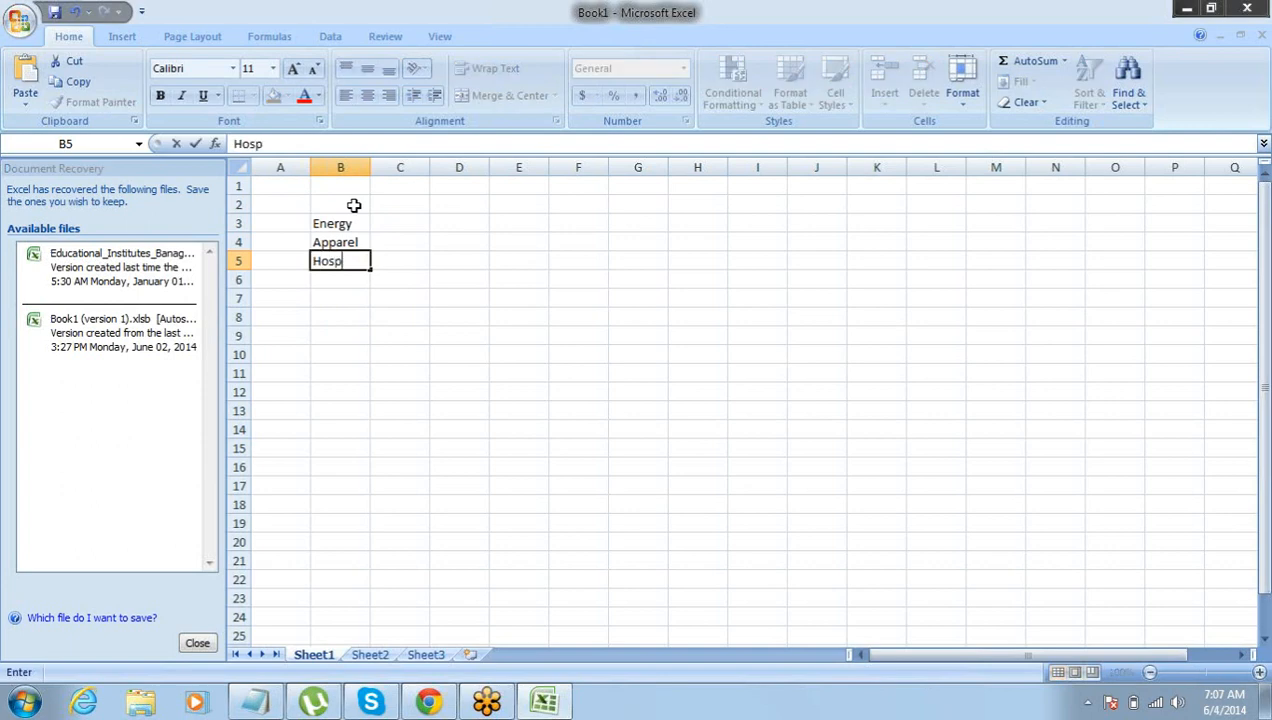
pyautogui.write('itality')
pyautogui.press('Tab')
pyautogui.press('Up')
pyautogui.press('Up')
pyautogui.press('Left')
pyautogui.press('Right')
pyautogui.press('Left')
pyautogui.hotkey('shift', 'Down')
pyautogui.hotkey('shift', 'Down')
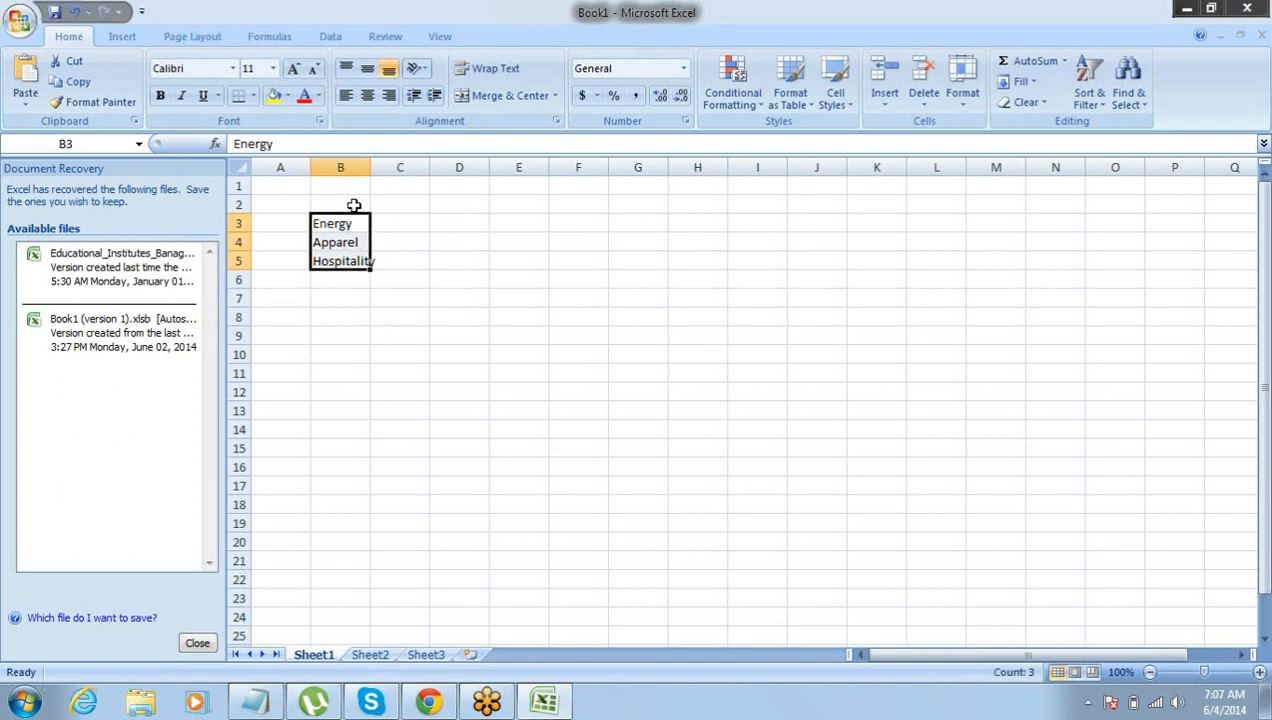
pyautogui.click(354, 205)
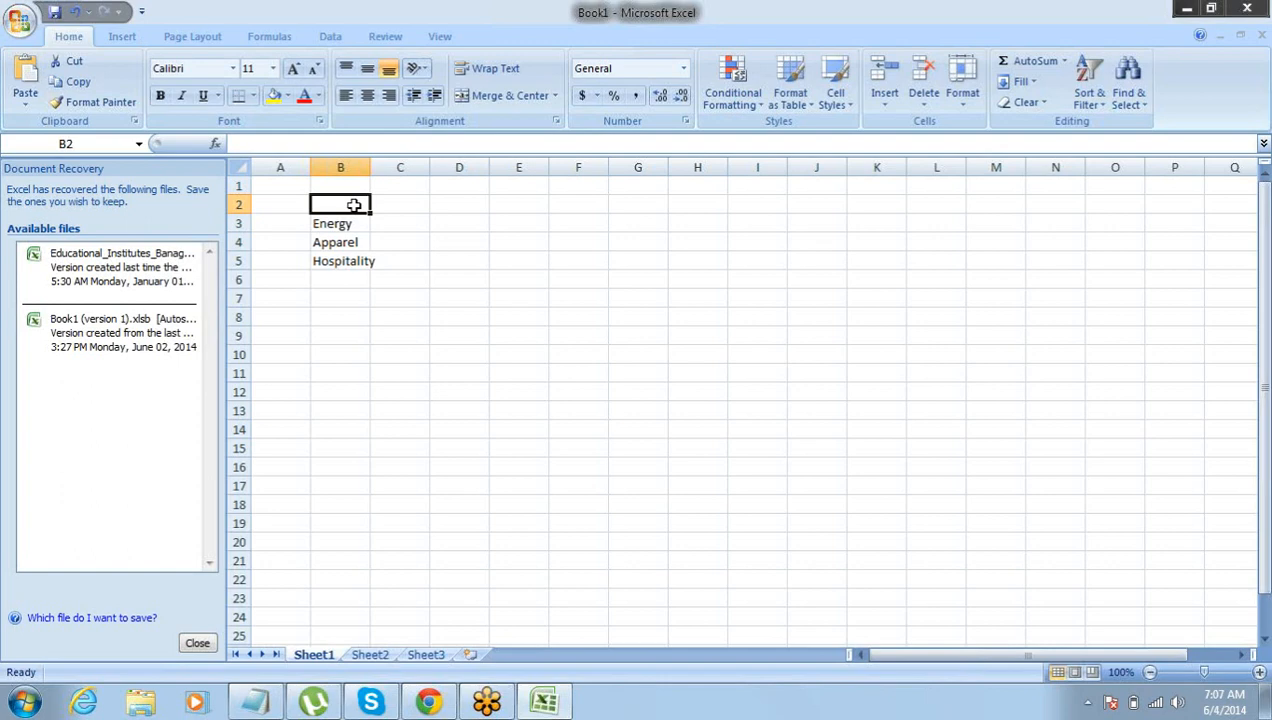
pyautogui.press('Down')
pyautogui.press('Up')
pyautogui.press('Right')
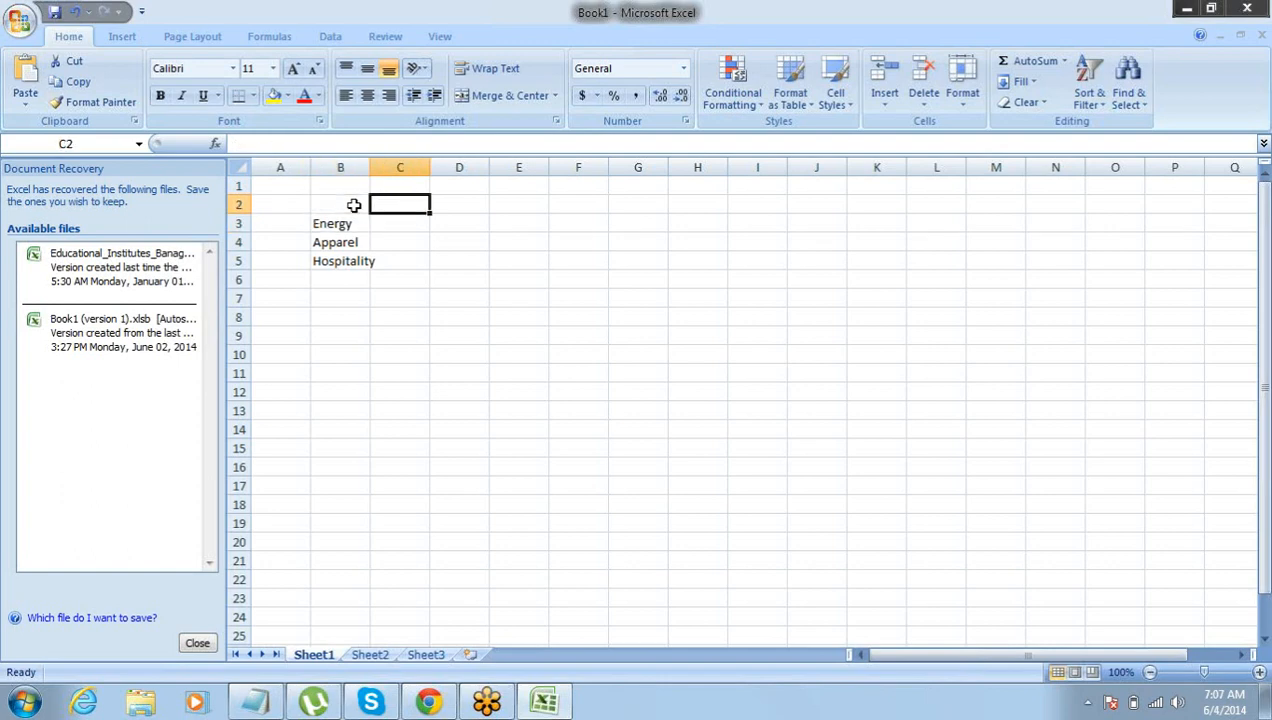
pyautogui.press('Left')
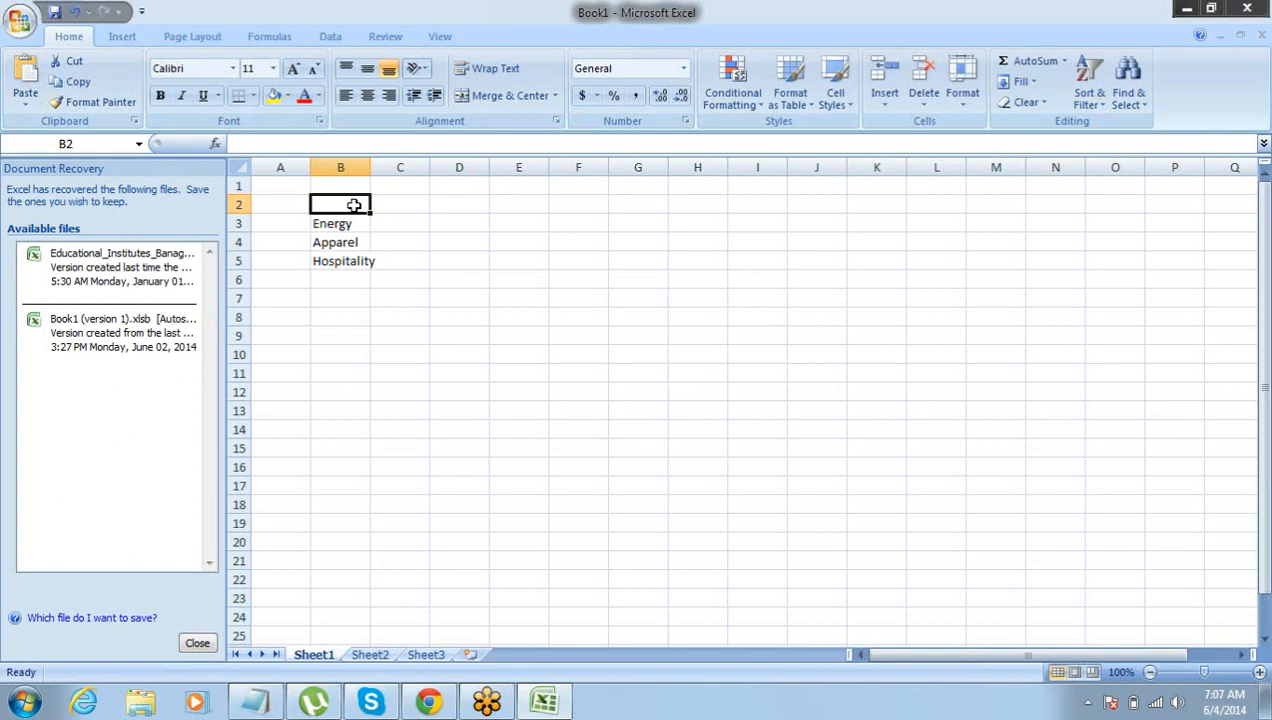
pyautogui.press('Down')
pyautogui.press('Up')
pyautogui.press('Down')
pyautogui.press('Up')
pyautogui.press('Down')
pyautogui.press('Down')
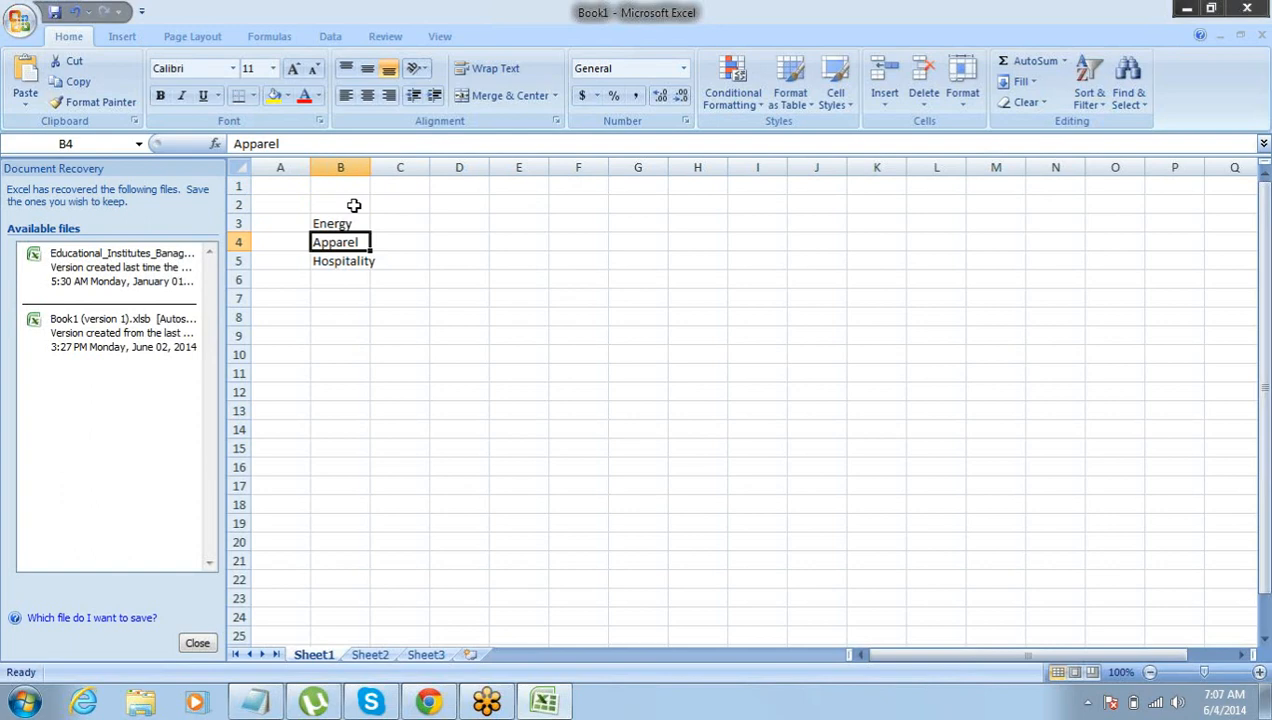
pyautogui.press('Up')
pyautogui.press('Left')
pyautogui.press('Right')
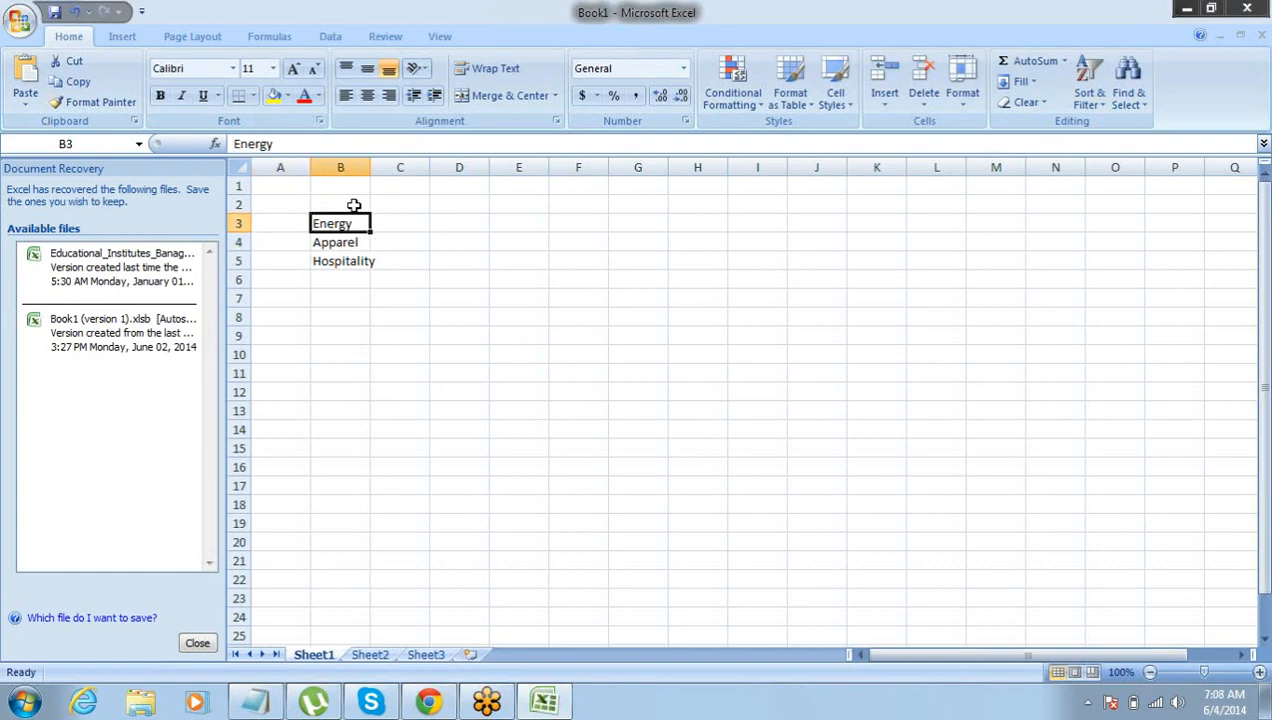
pyautogui.press('Right')
pyautogui.press('Right')
pyautogui.press('Right')
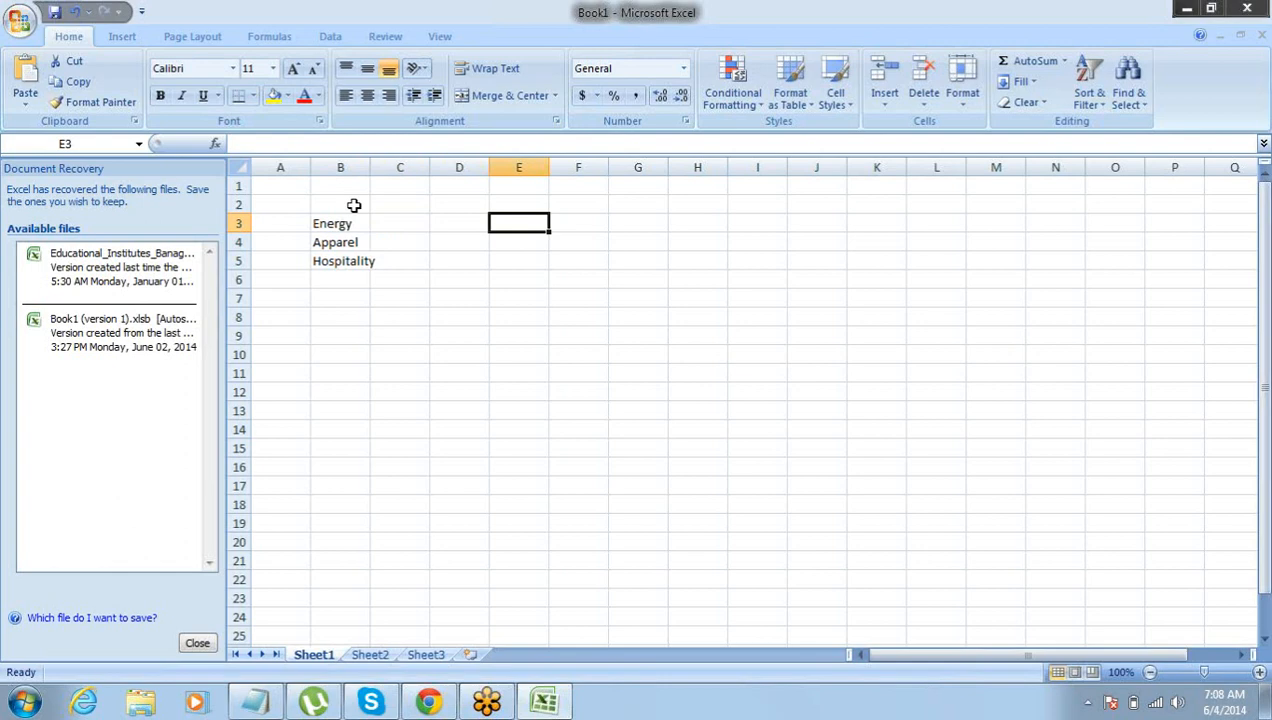
pyautogui.press('Left')
pyautogui.press('Left')
pyautogui.press('Up')
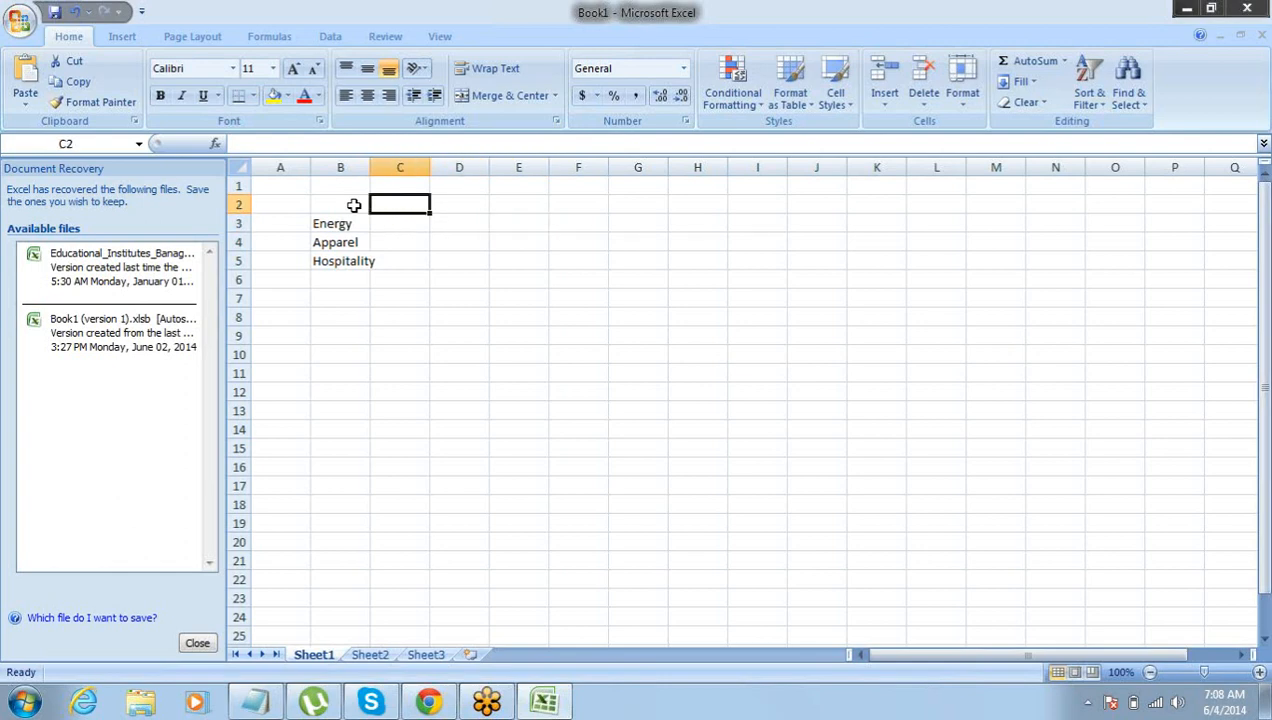
pyautogui.write('India')
pyautogui.press('Right')
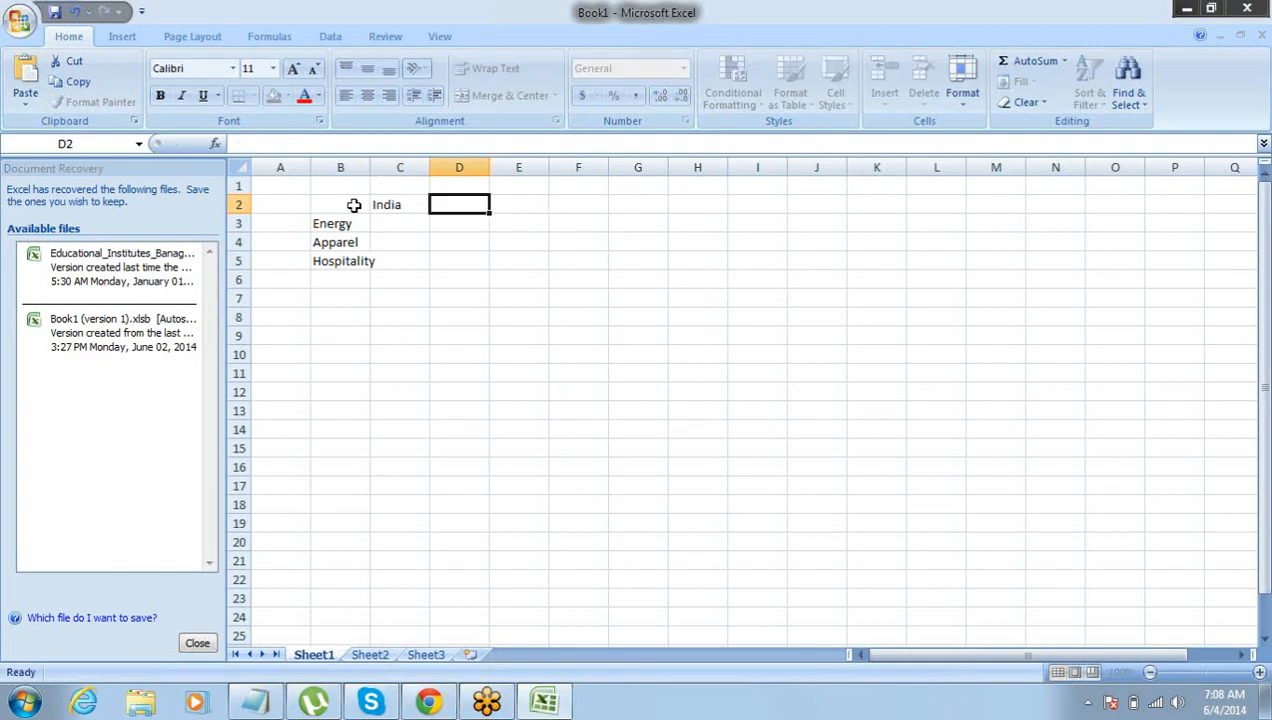
pyautogui.press('Left')
pyautogui.press('Down')
pyautogui.press('Up')
pyautogui.press('Delete')
# - Enter the heading Total in C2 and the values 30000, 60000 and 90000 for Energy, Apparel and Hospitality in C3 to C5
pyautogui.write('Total')
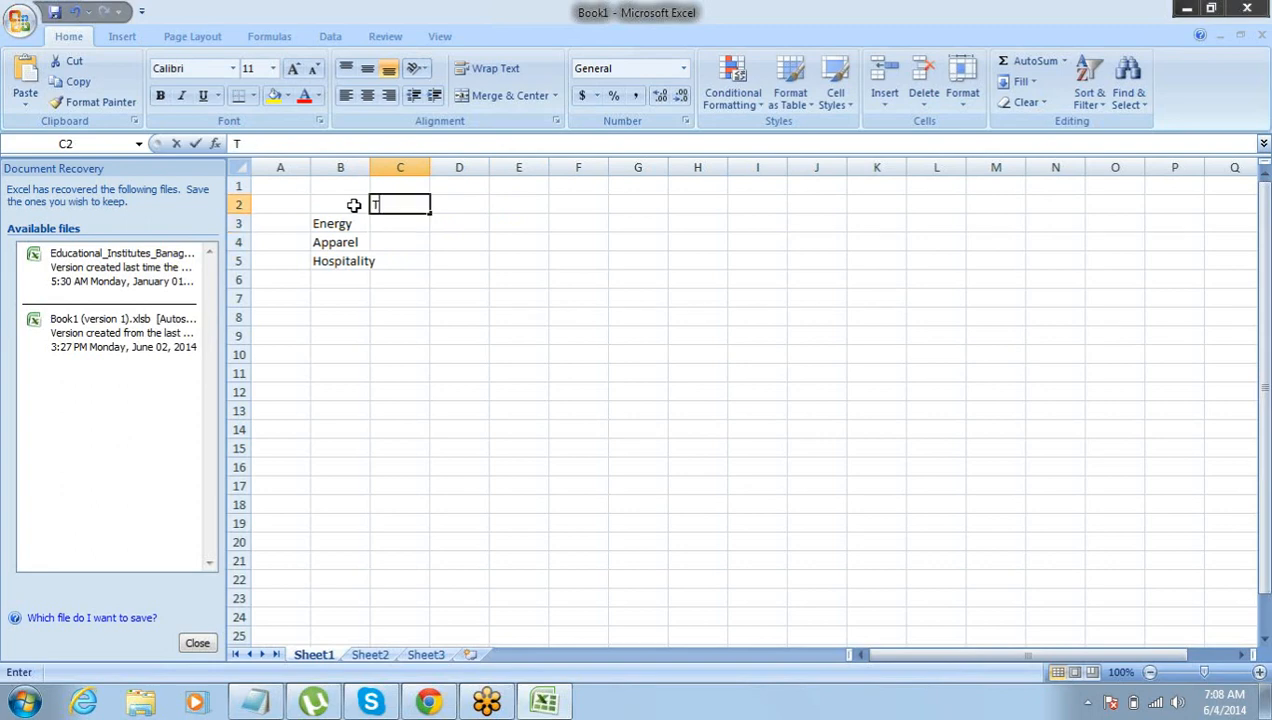
pyautogui.press('Right')
pyautogui.press('Return')
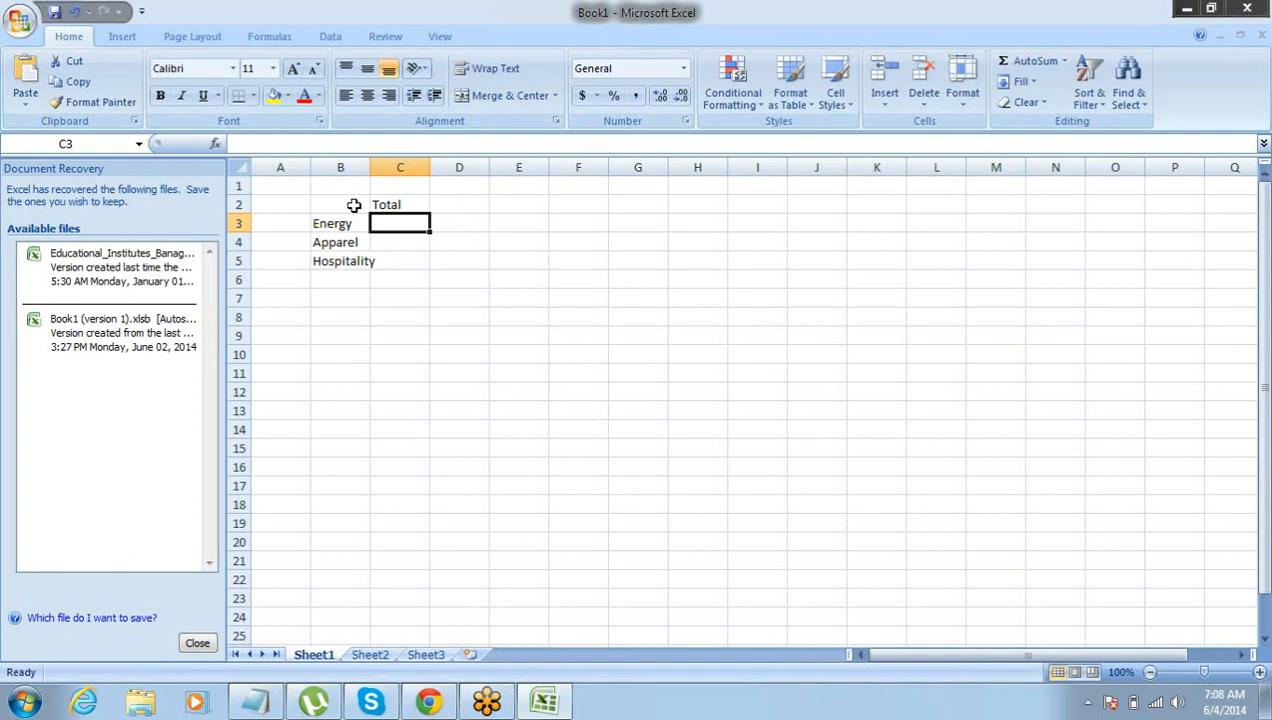
pyautogui.write('30000')
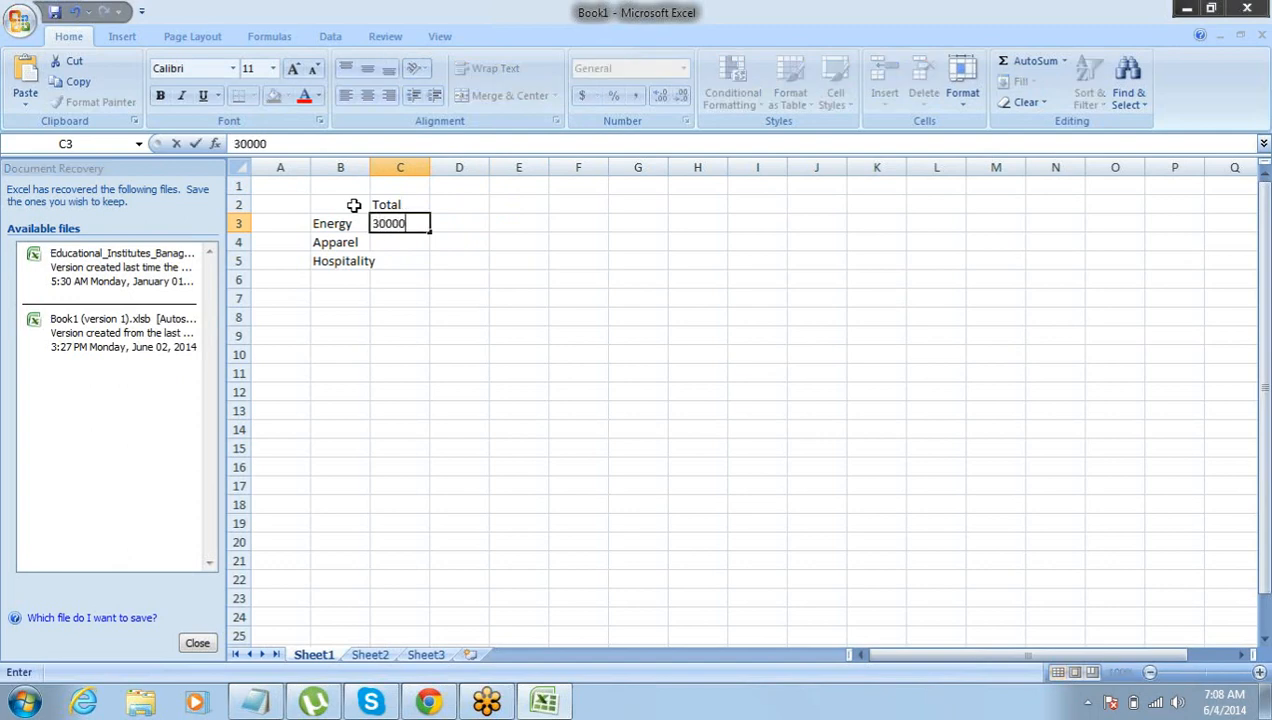
pyautogui.press('Return')
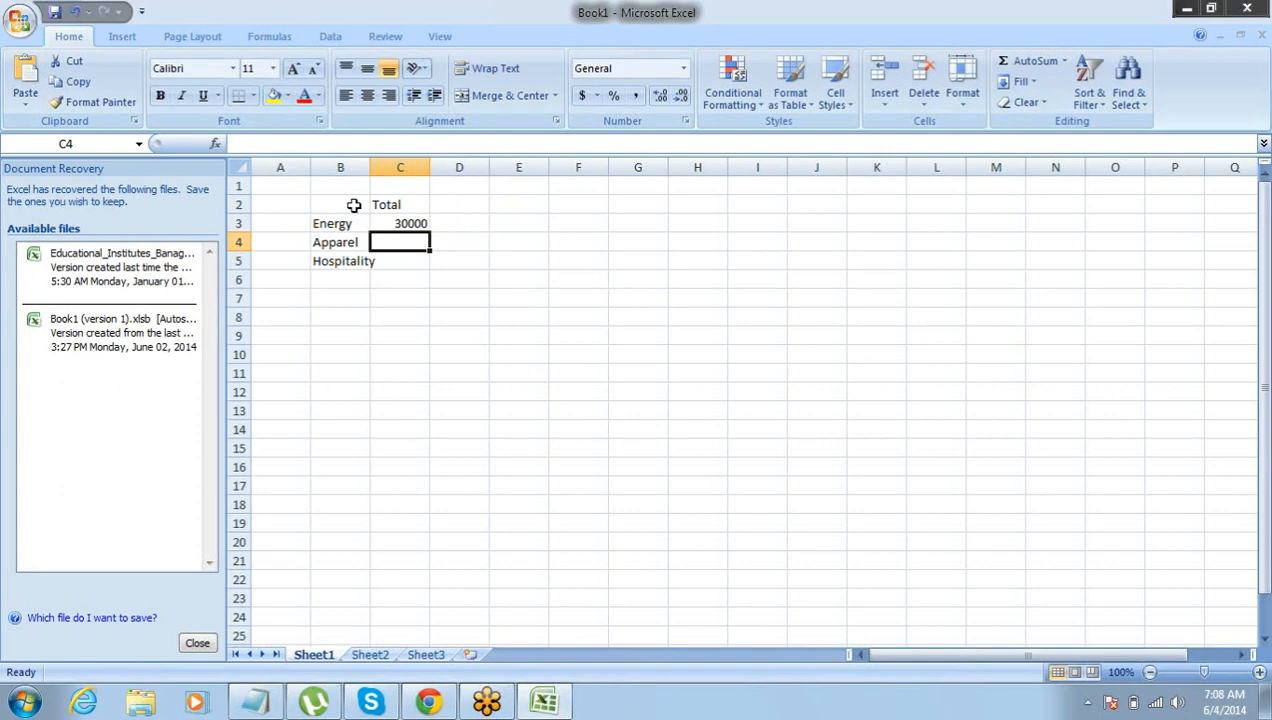
pyautogui.write('60000')
pyautogui.press('Tab')
pyautogui.press('Return')
pyautogui.write('90000')
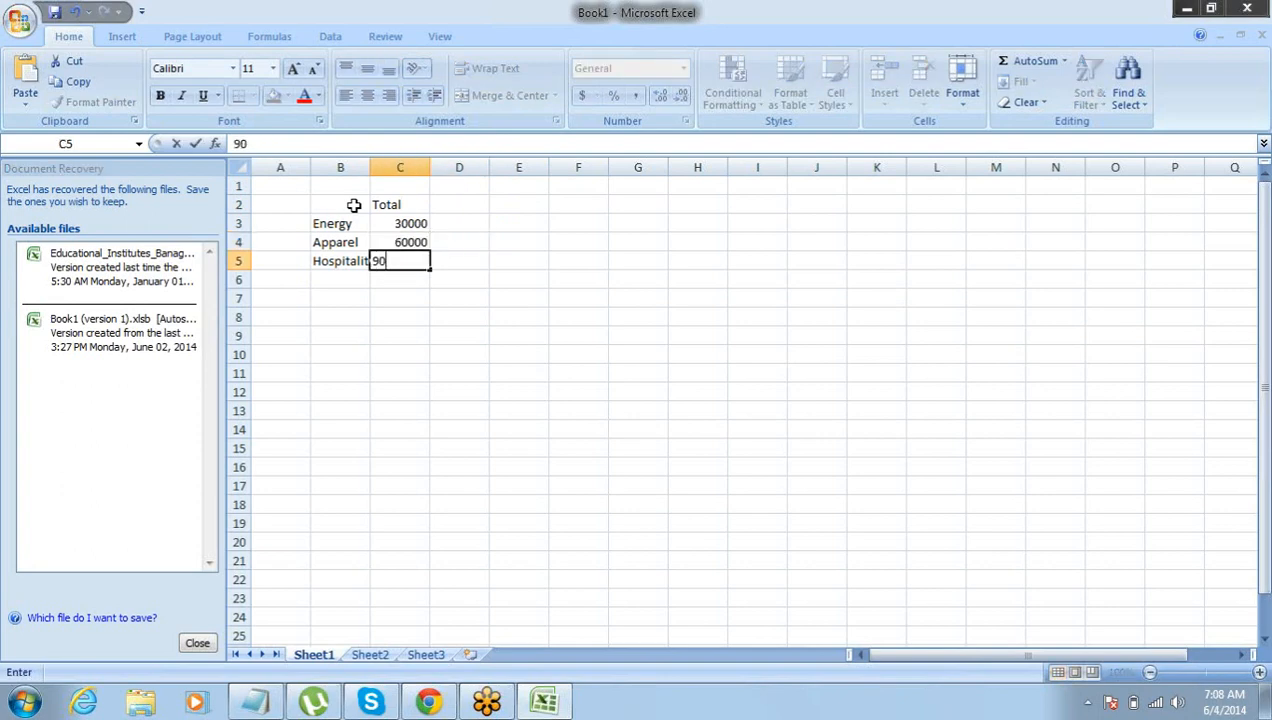
pyautogui.hotkey('ctrl', 'Return')
# - Move the Total heading from C2 to F2
pyautogui.press('Up')
pyautogui.press('Up')
pyautogui.press('Up')
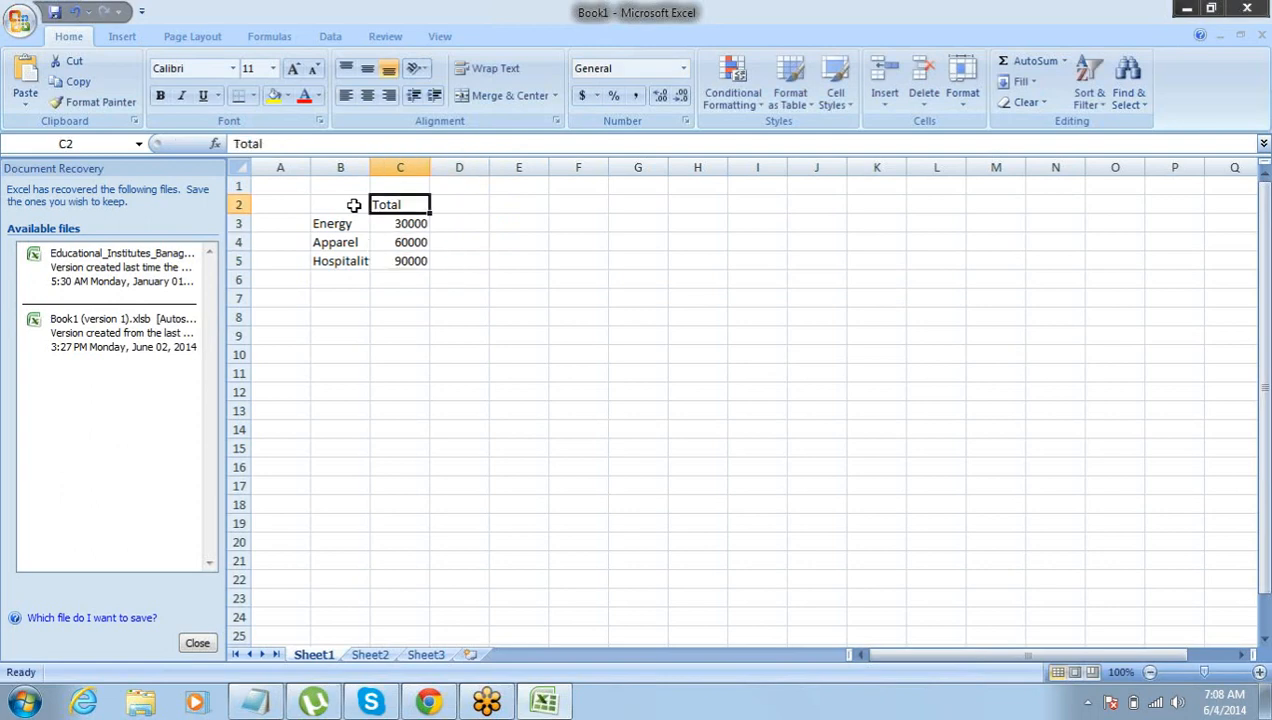
pyautogui.hotkey('ctrl', 'c')
pyautogui.press('Right')
pyautogui.press('Right')
pyautogui.press('Right')
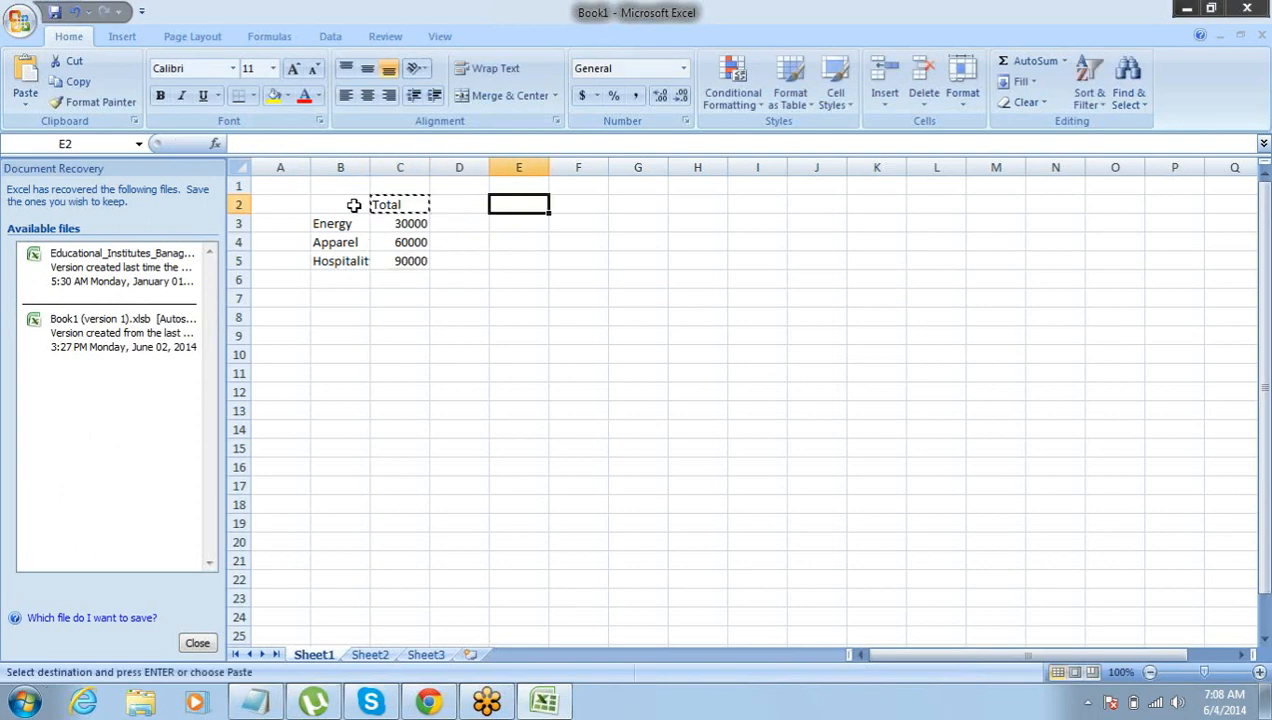
pyautogui.press('Return')
# - Move the three industry values from C3:C5 to F3:F5, under the Total heading
pyautogui.press('Left')
pyautogui.press('Left')
pyautogui.press('Left')
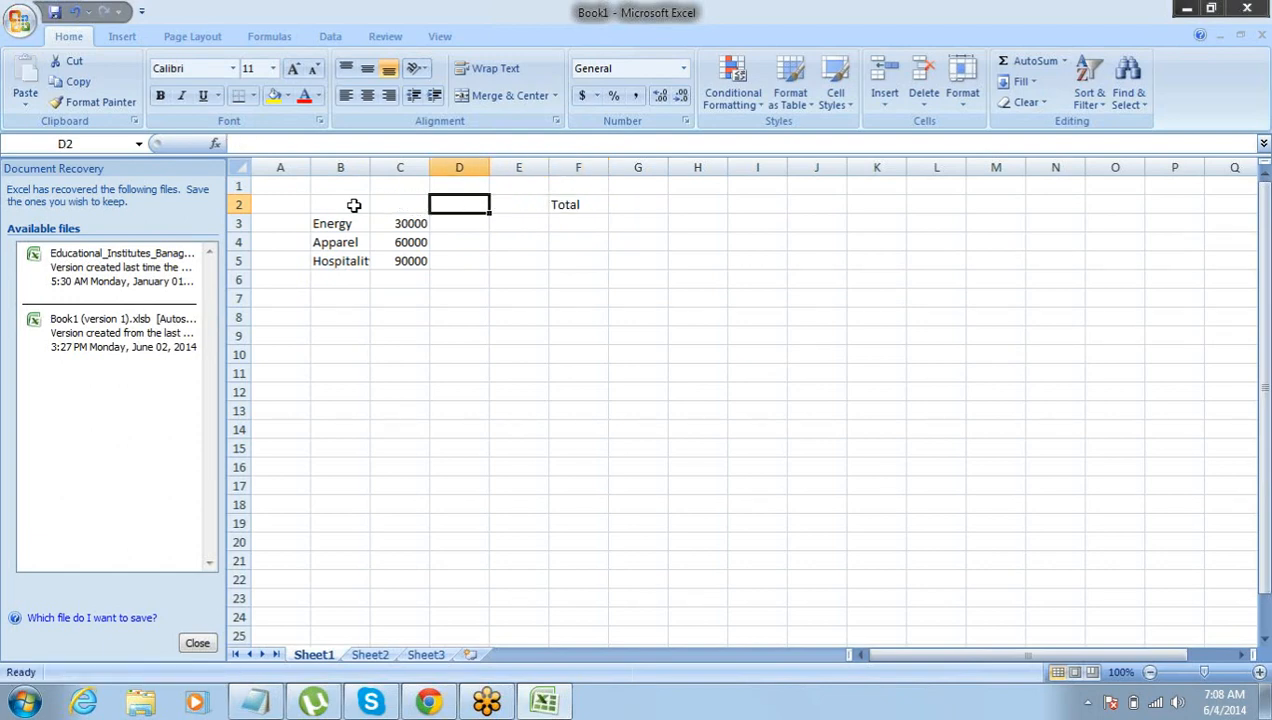
pyautogui.press('Down')
pyautogui.hotkey('shift', 'Down')
pyautogui.hotkey('shift', 'Down')
pyautogui.hotkey('ctrl', 'c')
pyautogui.press('Right')
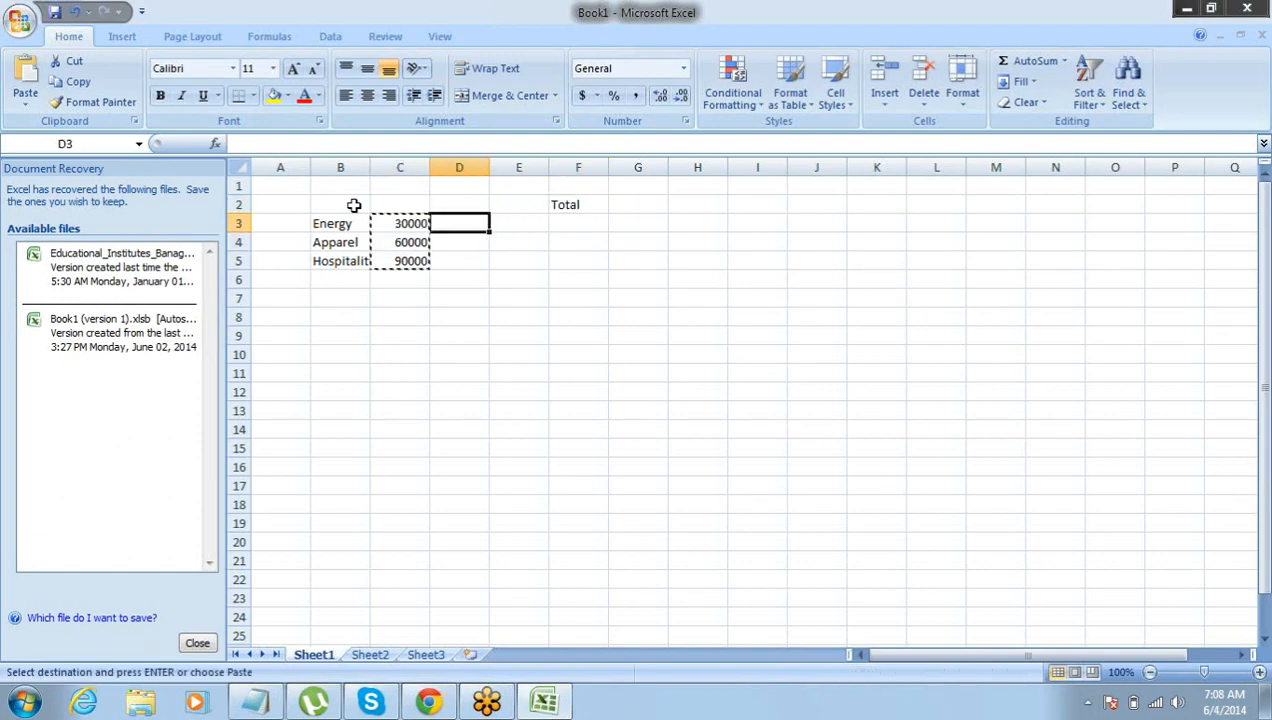
pyautogui.press('Right')
pyautogui.press('Right')
pyautogui.press('Return')
# - Enter the country headings India, US and Canada in cells C2, D2 and E2
pyautogui.press('Left')
pyautogui.press('Up')
pyautogui.press('Up')
pyautogui.press('Left')
pyautogui.press('Down')
pyautogui.press('Left')
pyautogui.write('India')
pyautogui.press('Right')
pyautogui.press('Right')
pyautogui.press('Left')
pyautogui.write('U')
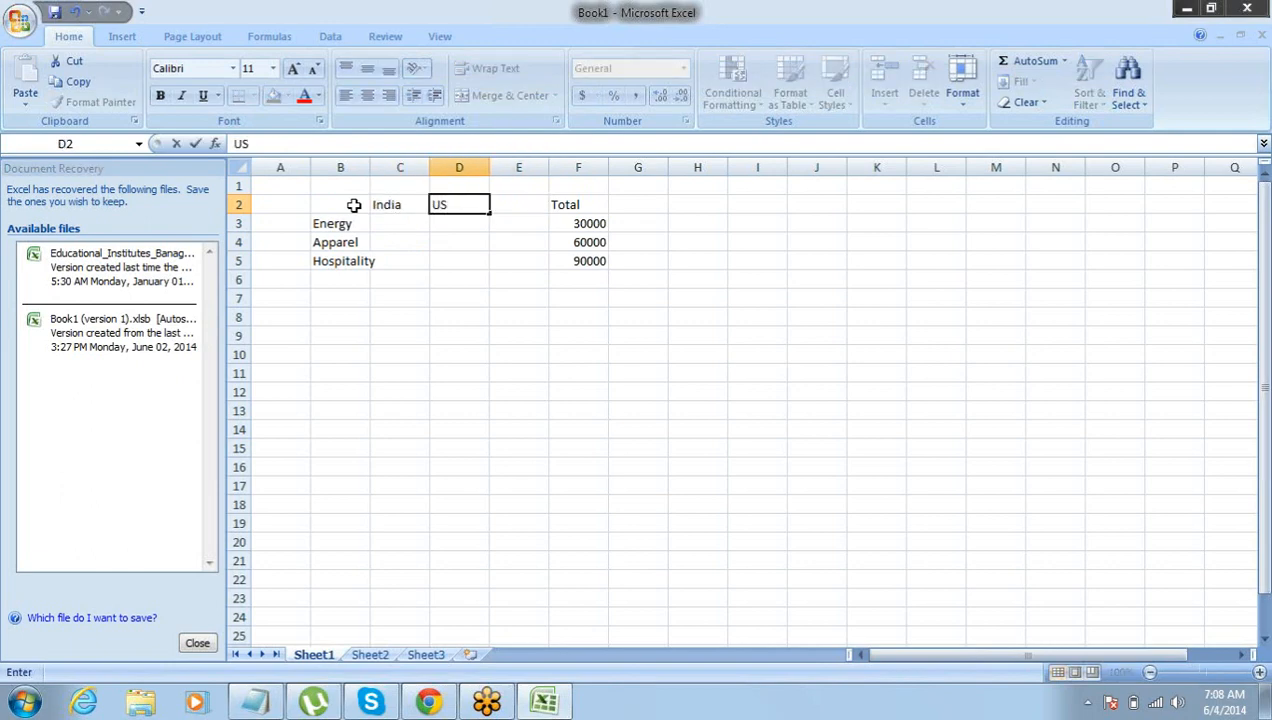
pyautogui.press('Right')
pyautogui.write('Canada')
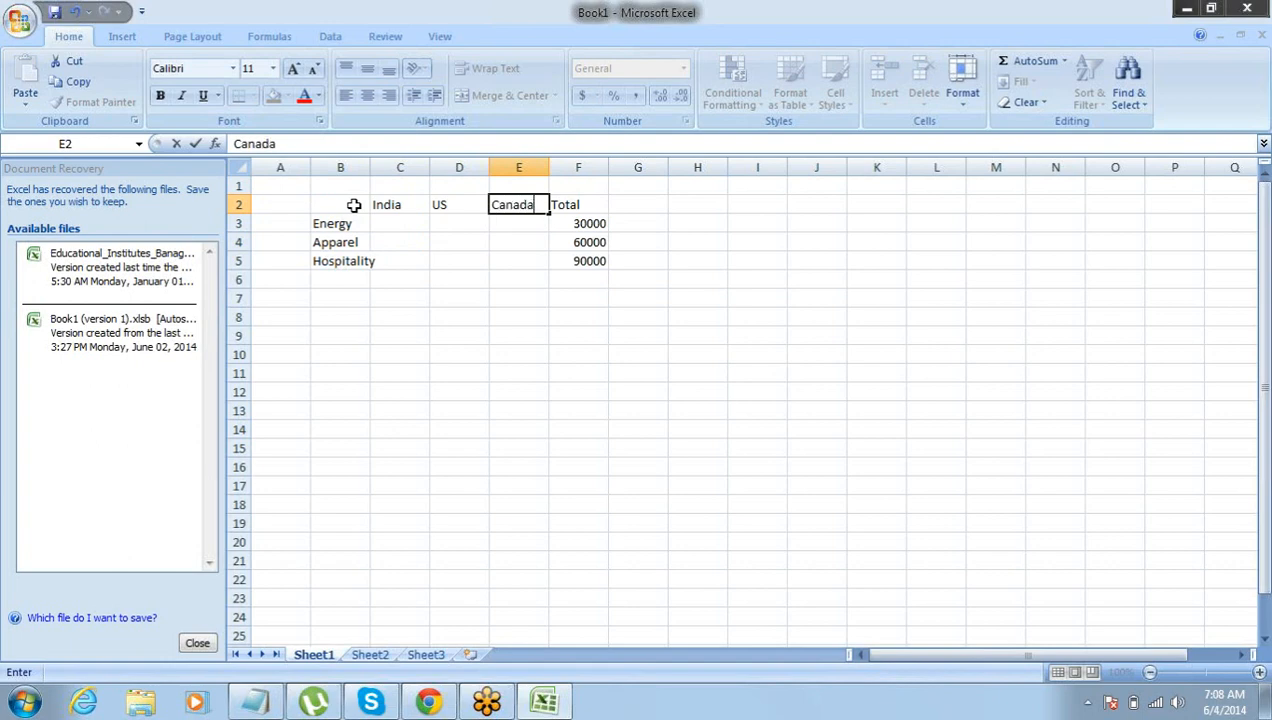
# - Fill the Energy row with 10000 for India, US and Canada in C3:E3
pyautogui.press('Left')
pyautogui.press('Down')
pyautogui.press('Left')
pyautogui.write('100')
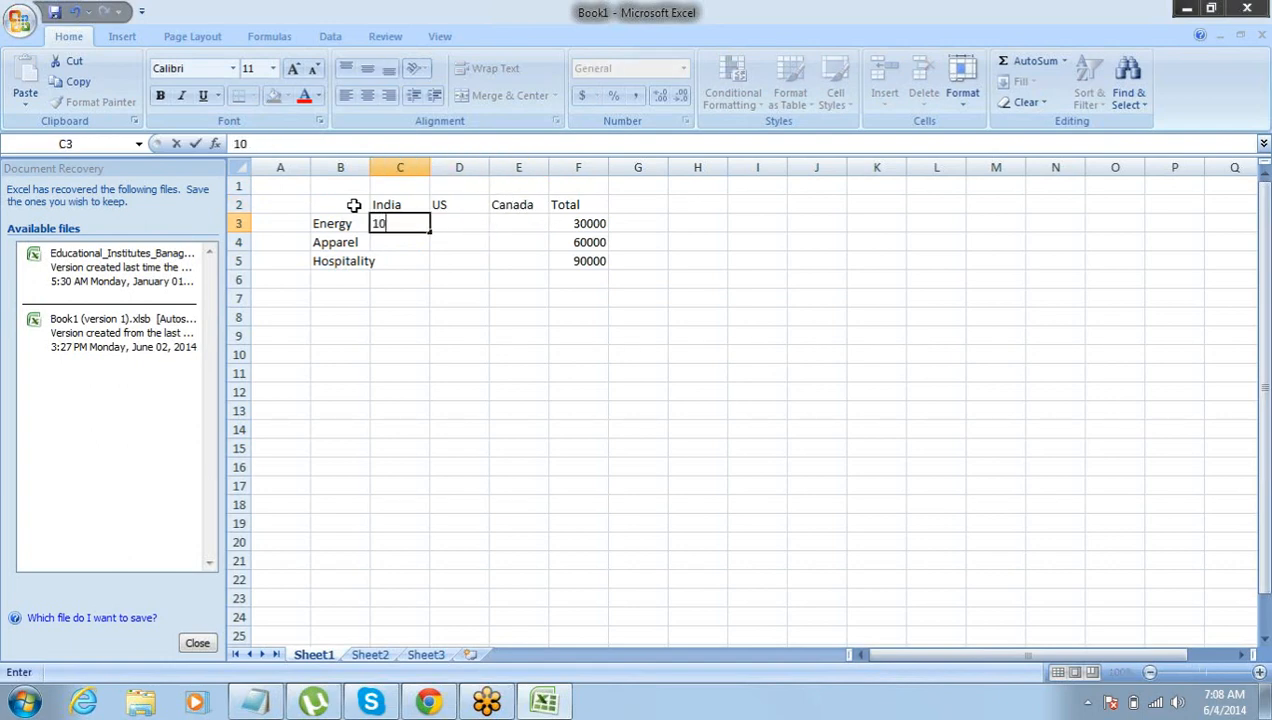
pyautogui.press('Right')
pyautogui.press('Left')
pyautogui.hotkey('ctrl', 'c')
pyautogui.press('Right')
pyautogui.hotkey('shift', 'Right')
pyautogui.press('Return')
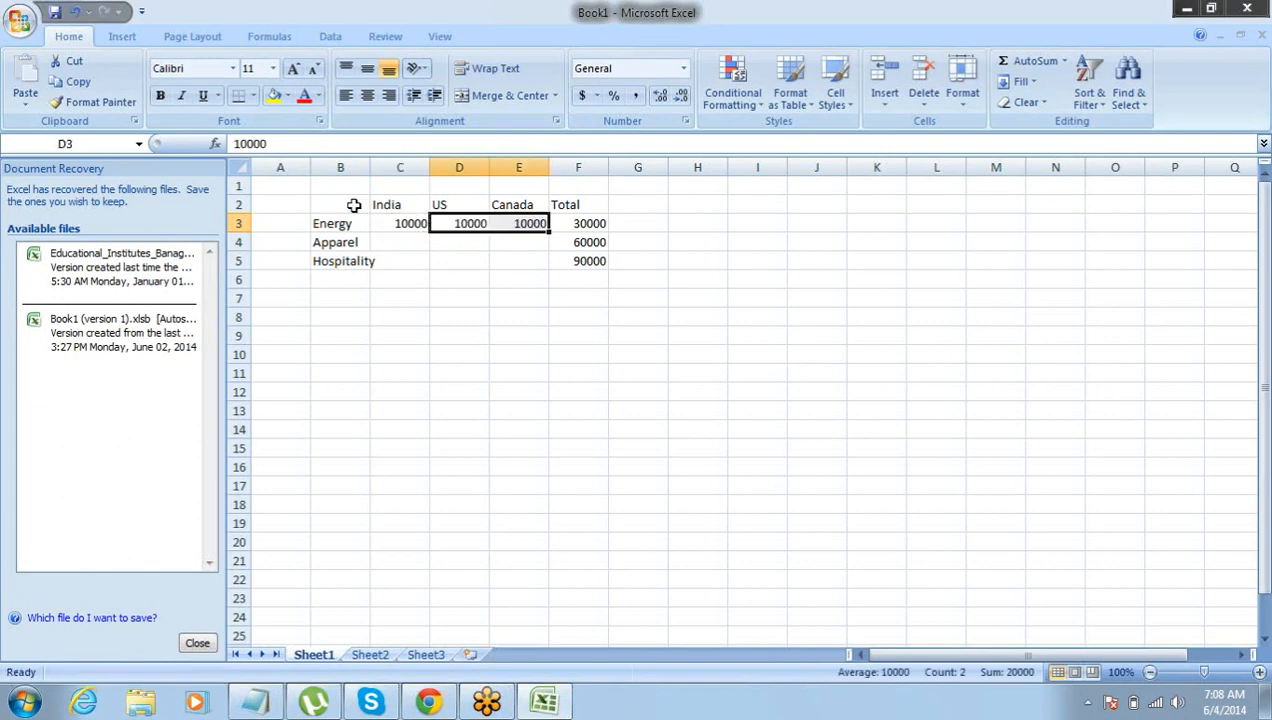
# - Fill the Apparel row with 20000 for India, US and Canada in C4:E4
pyautogui.press('Left')
pyautogui.press('Down')
pyautogui.write('20000')
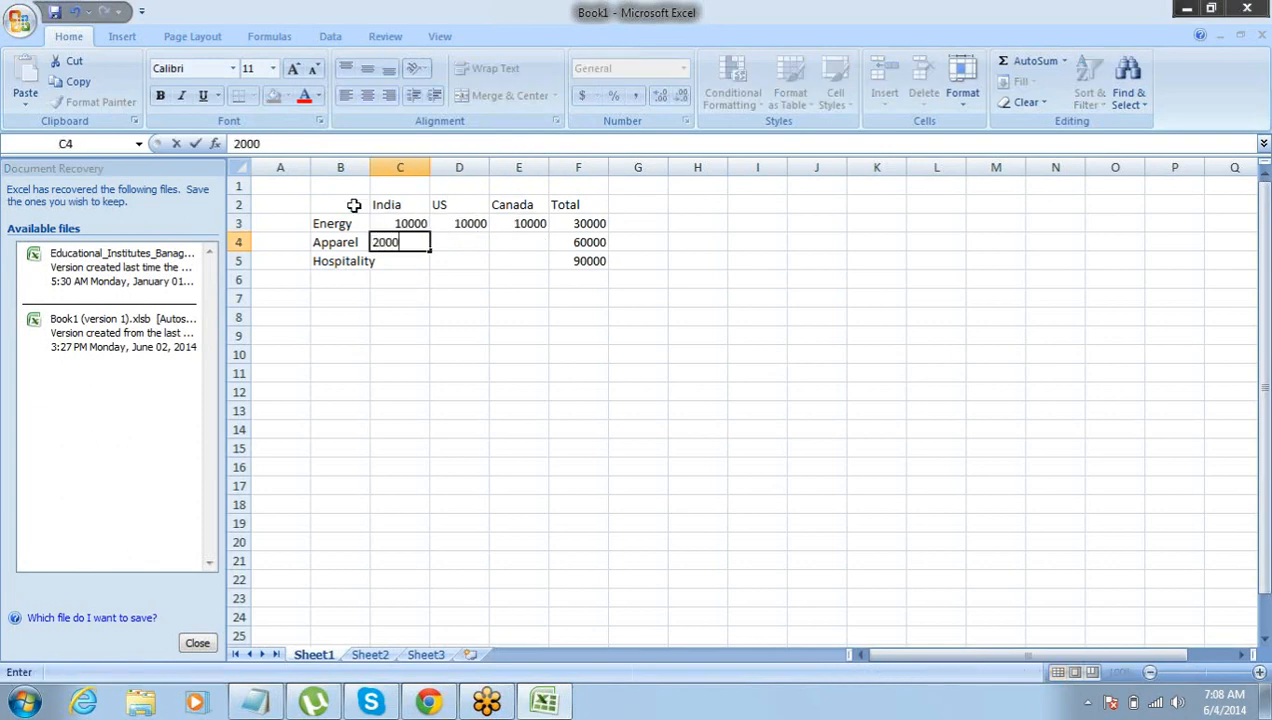
pyautogui.press('Right')
pyautogui.press('Left')
pyautogui.hotkey('ctrl', 'c')
pyautogui.press('Right')
pyautogui.press('Return')
pyautogui.hotkey('ctrl', 'c')
pyautogui.press('Right')
pyautogui.press('Return')
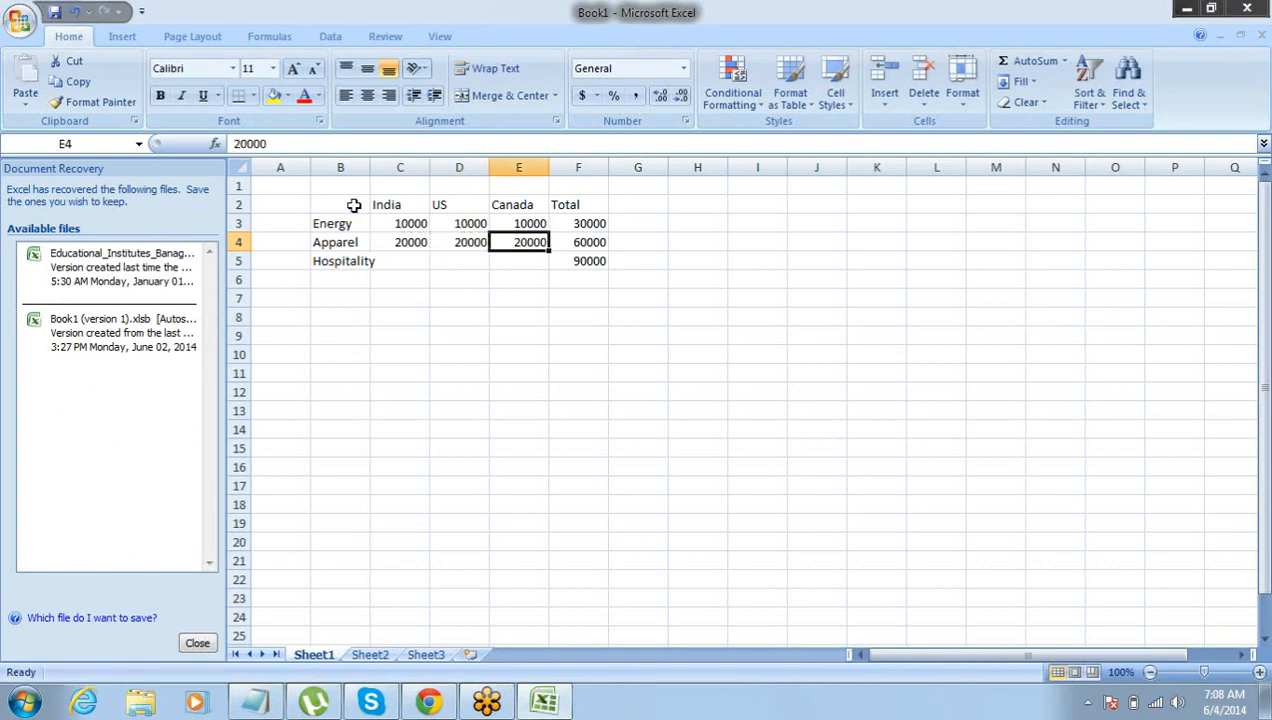
# - Fill the Hospitality row with 30000 for India, US and Canada in C5:E5
pyautogui.press('Down')
pyautogui.press('Left')
pyautogui.press('Left')
pyautogui.write('30000')
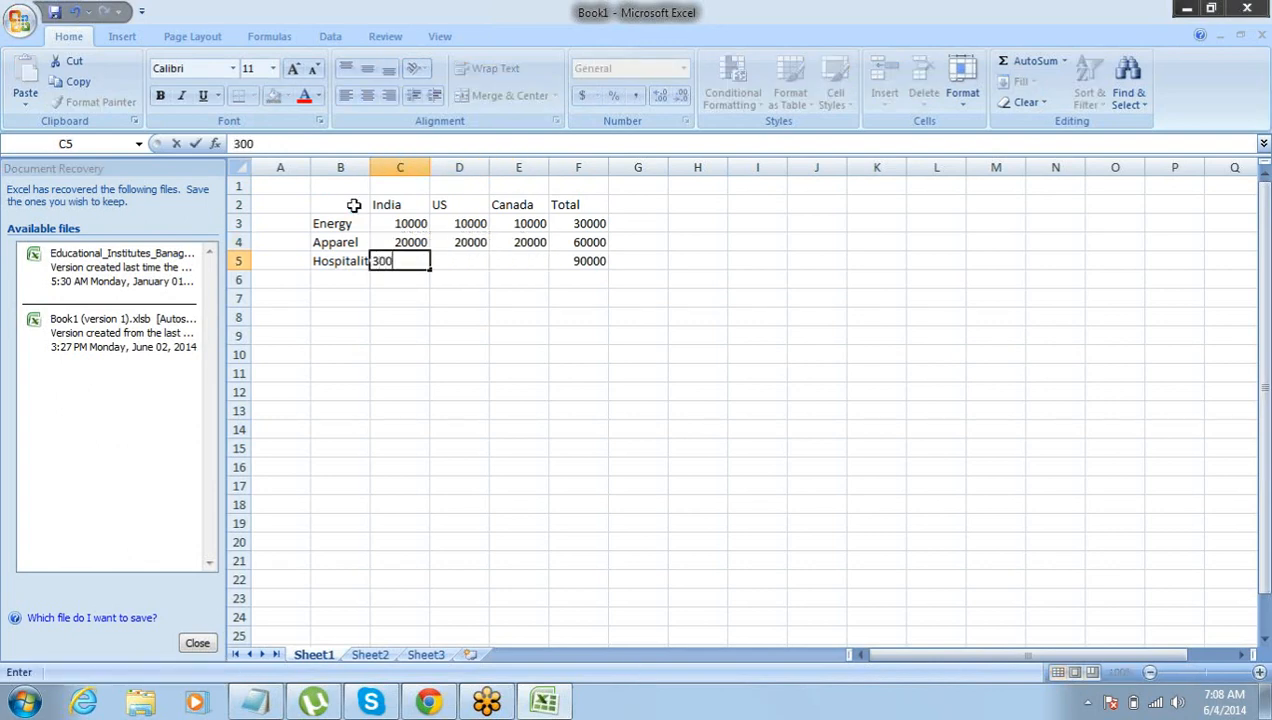
pyautogui.press('Right')
pyautogui.press('Left')
pyautogui.hotkey('ctrl', 'c')
pyautogui.press('Right')
pyautogui.hotkey('shift', 'Right')
pyautogui.press('Return')
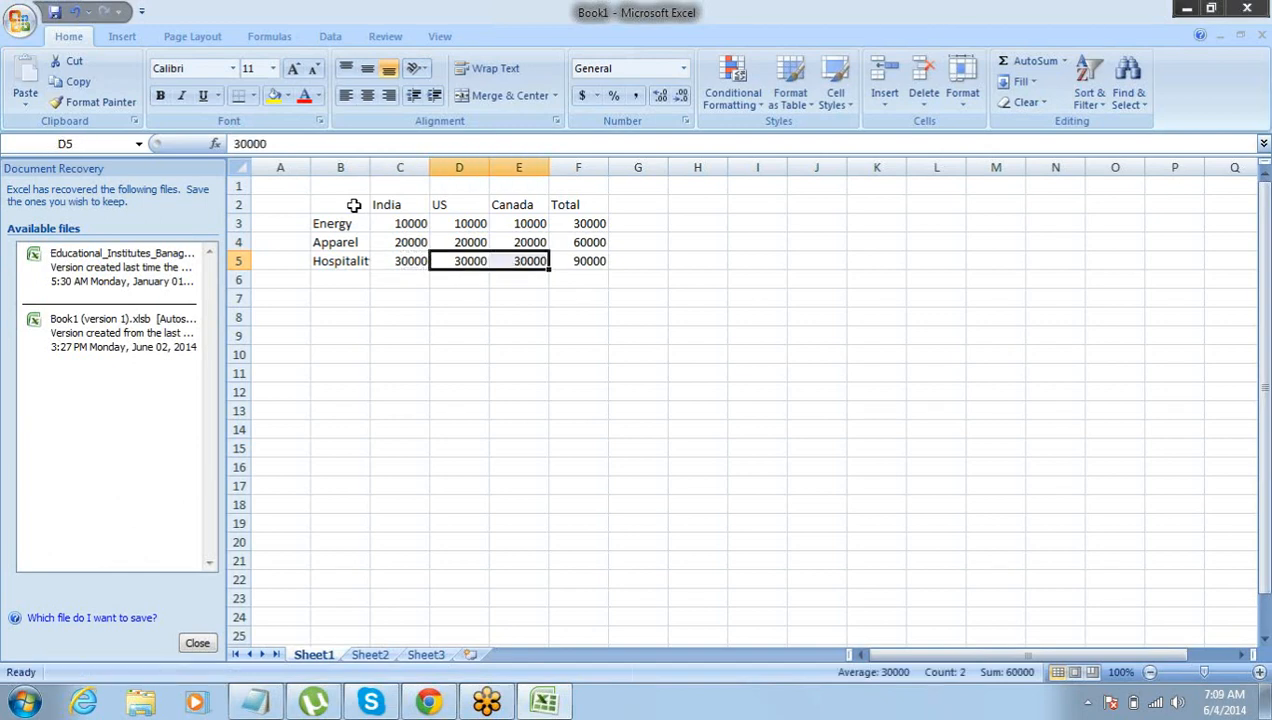
# - Make the country headings India, US and Canada in C2:E2 bold
pyautogui.press('Left')
pyautogui.press('Up')
pyautogui.press('Up')
pyautogui.press('Up')
pyautogui.hotkey('shift', 'Right')
pyautogui.hotkey('shift', 'Right')
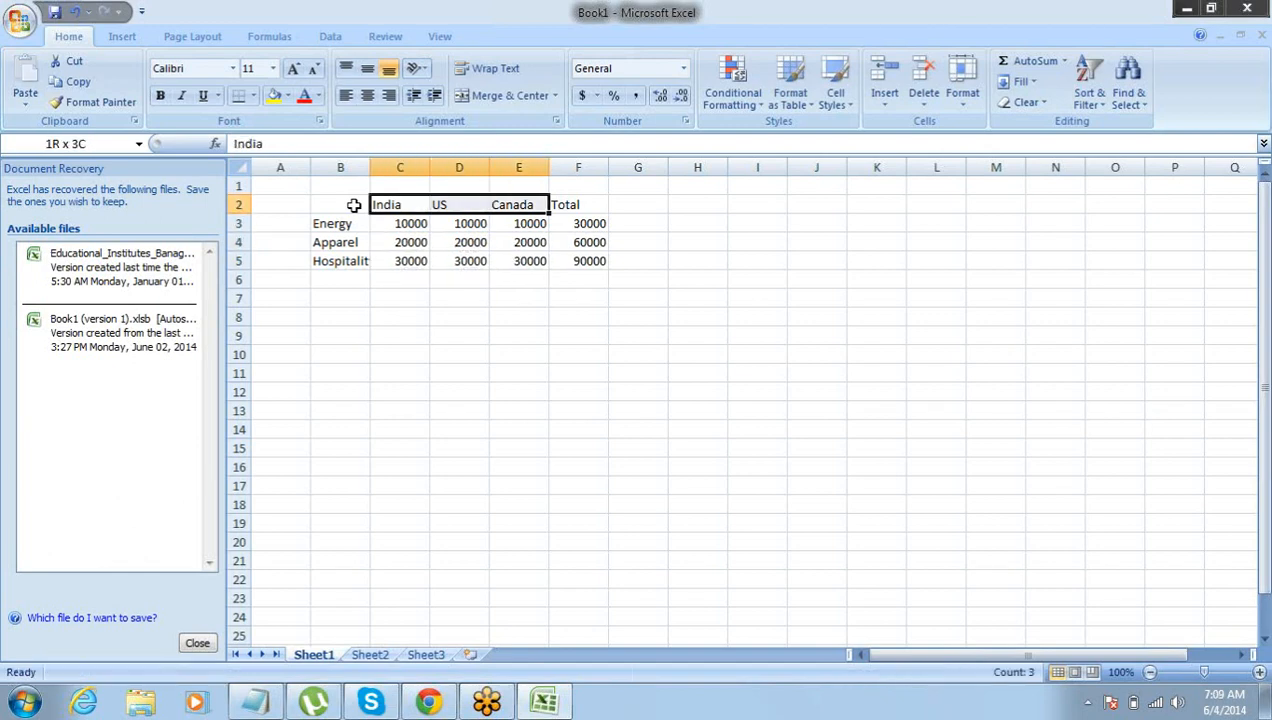
pyautogui.hotkey('ctrl', 'b')
# - Make the industry labels Energy, Apparel and Hospitality in B3:B5 bold
pyautogui.press('Down')
pyautogui.press('Left')
pyautogui.press('Left')
pyautogui.press('Right')
pyautogui.hotkey('shift', 'Down')
pyautogui.hotkey('shift', 'Down')
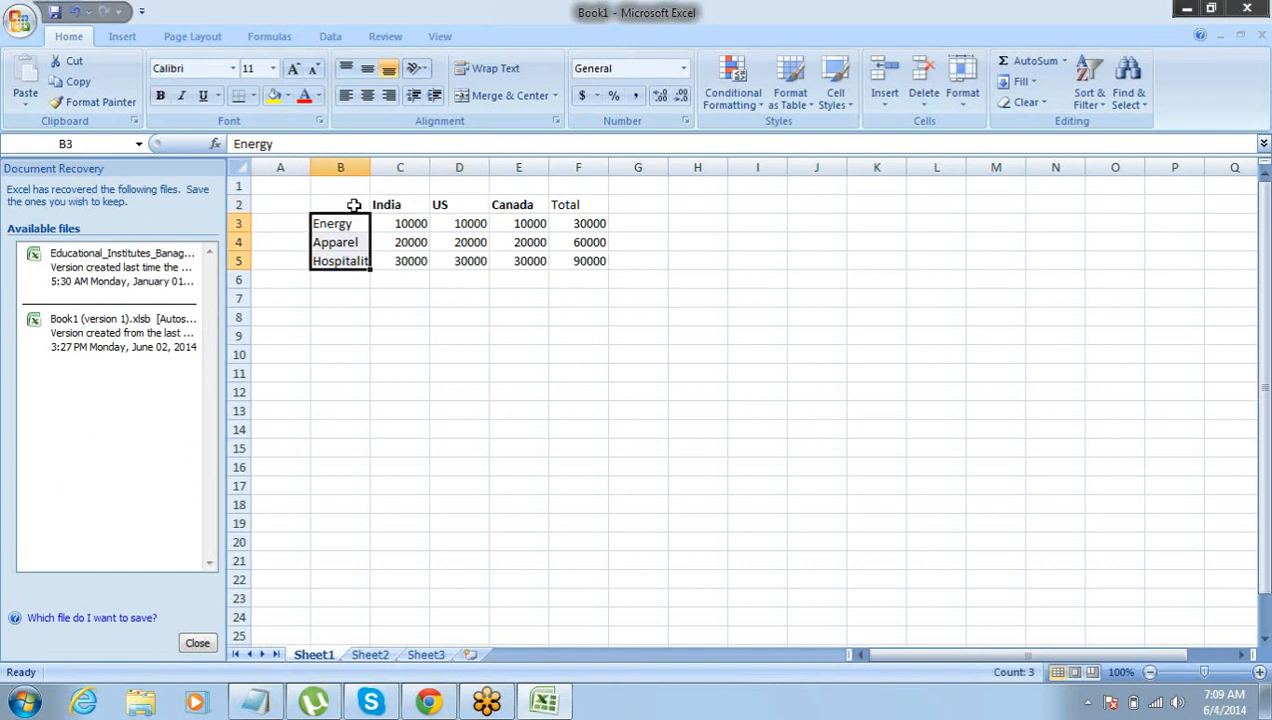
pyautogui.hotkey('ctrl', 'b')
pyautogui.press('Down')
pyautogui.press('Up')
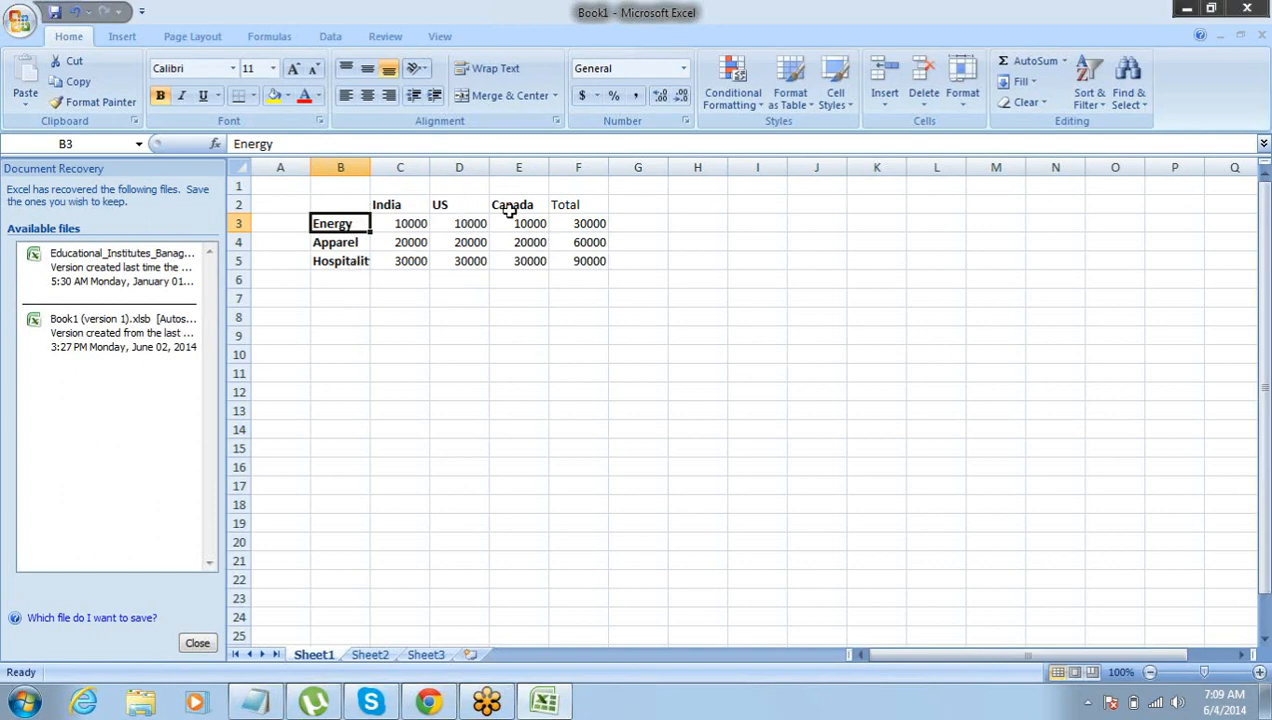
pyautogui.moveTo(388, 200); pyautogui.dragTo(518, 211)
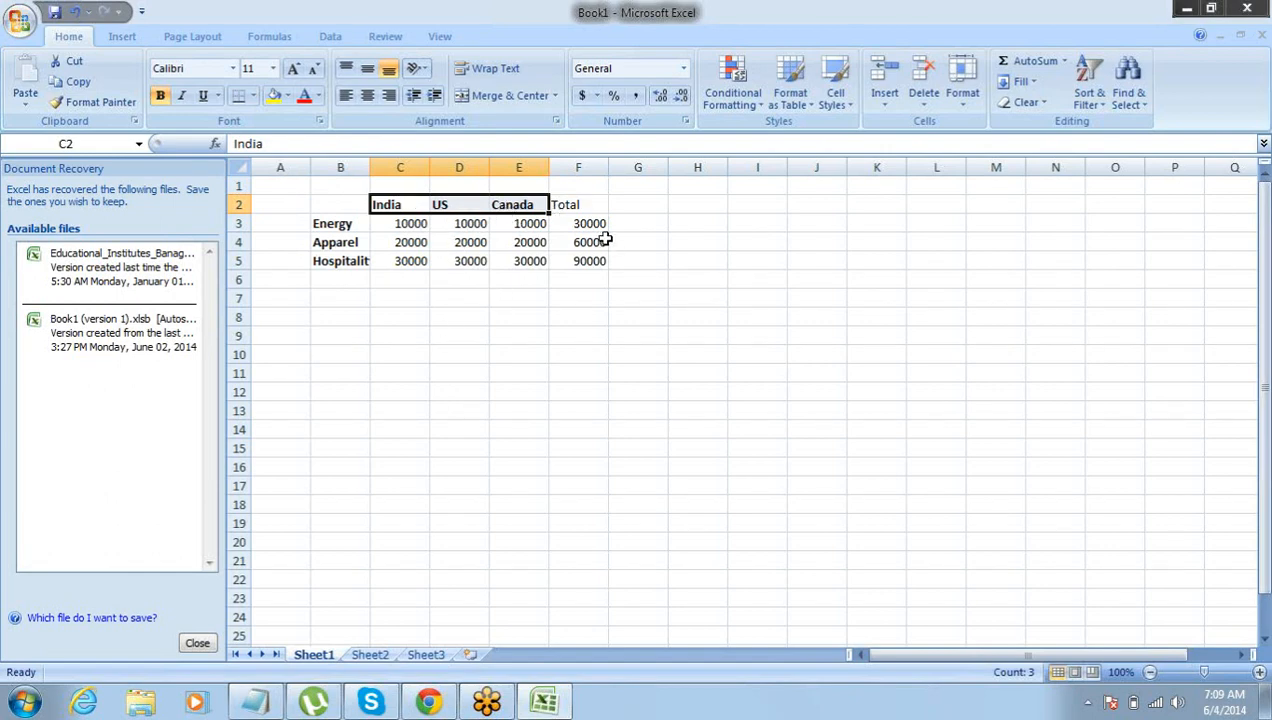
# - Enter the row label Total in B6, below Hospitality
pyautogui.click(591, 207)
pyautogui.press('Down')
pyautogui.press('Down')
pyautogui.press('Down')
pyautogui.press('Down')
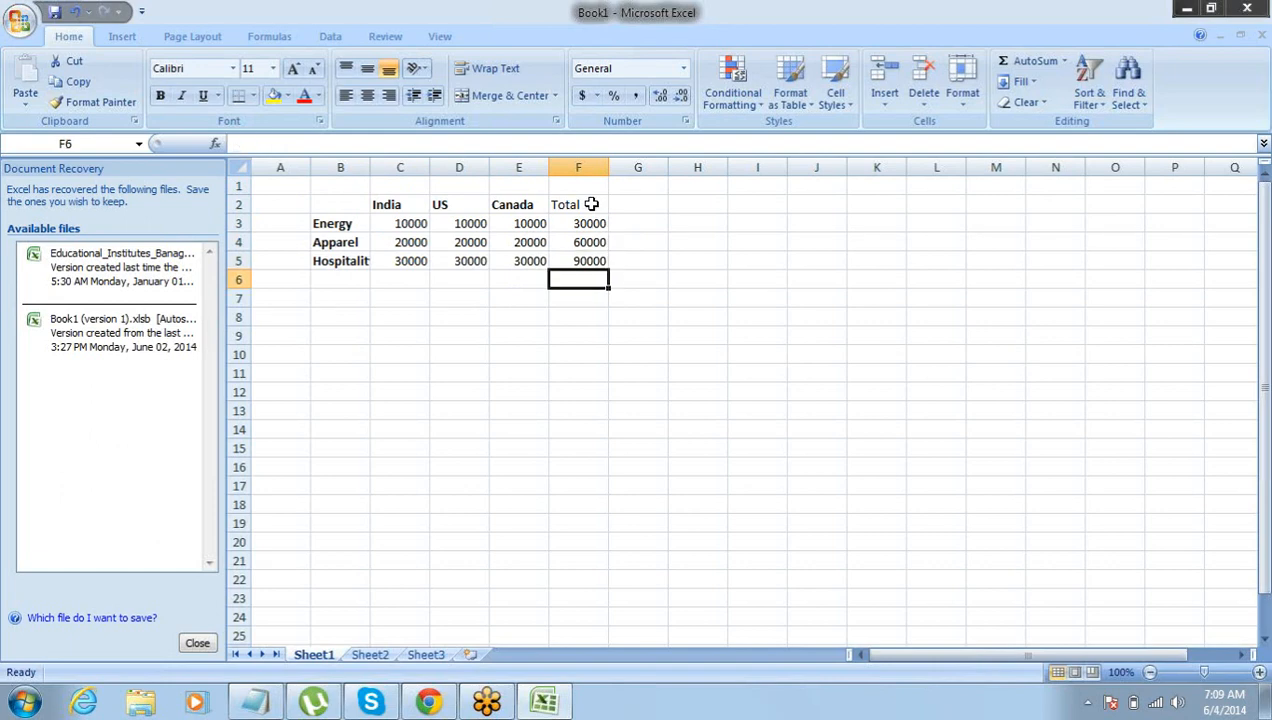
pyautogui.press('Left')
pyautogui.press('Left')
pyautogui.press('Left')
pyautogui.press('Left')
pyautogui.write('o')
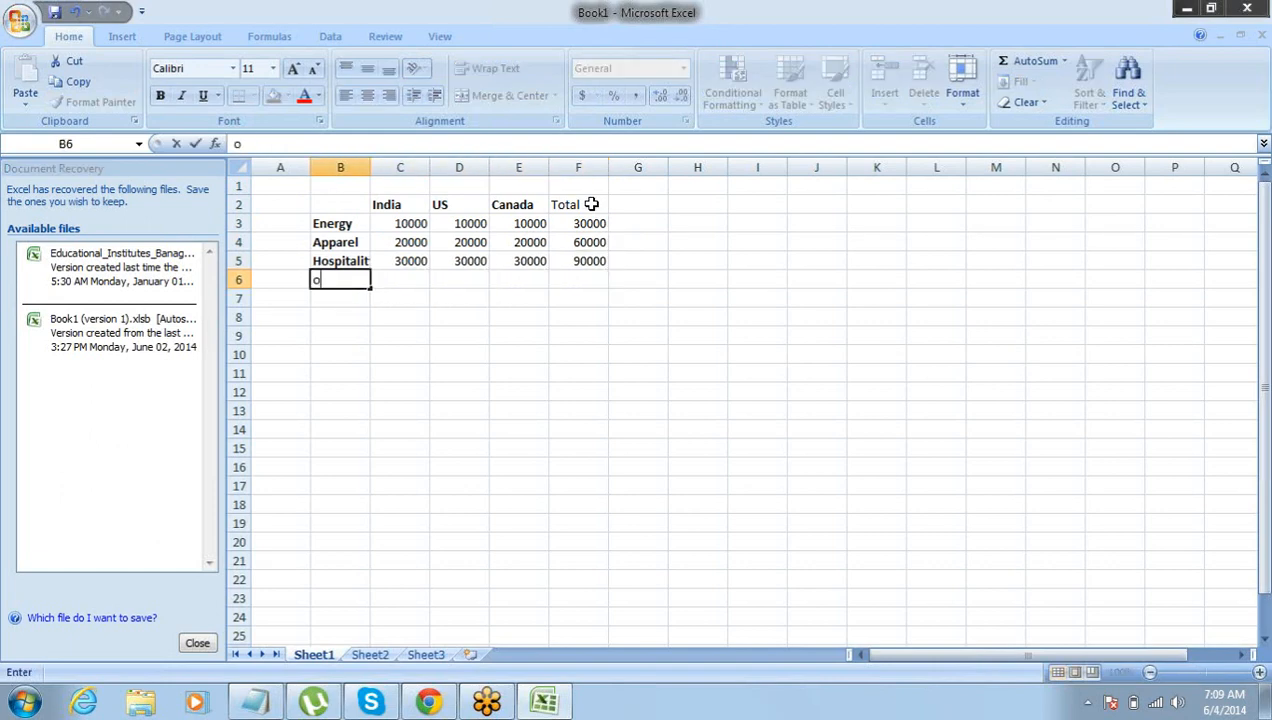
pyautogui.press('BackSpace')
pyautogui.press('BackSpace')
pyautogui.press('BackSpace')
pyautogui.write('otal')
pyautogui.press('Tab')
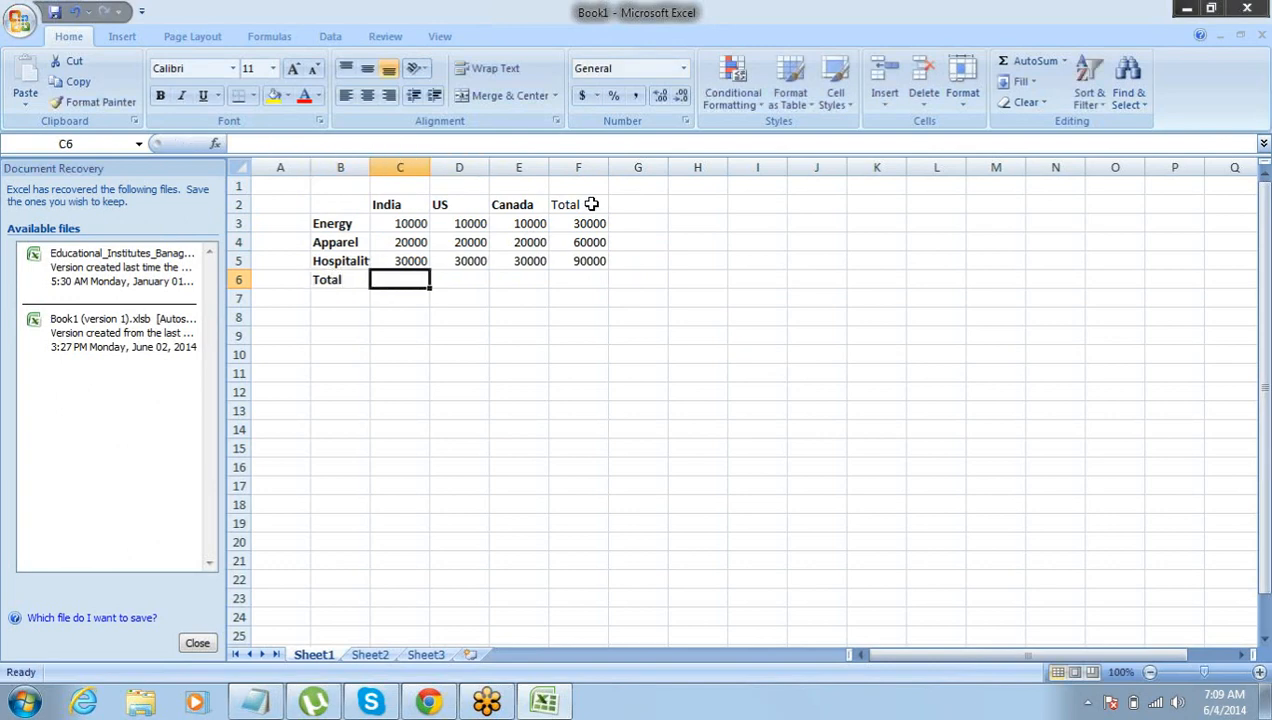
# - Enter 60000 as the column total for India, US and Canada in C6, D6 and E6
pyautogui.write('60')
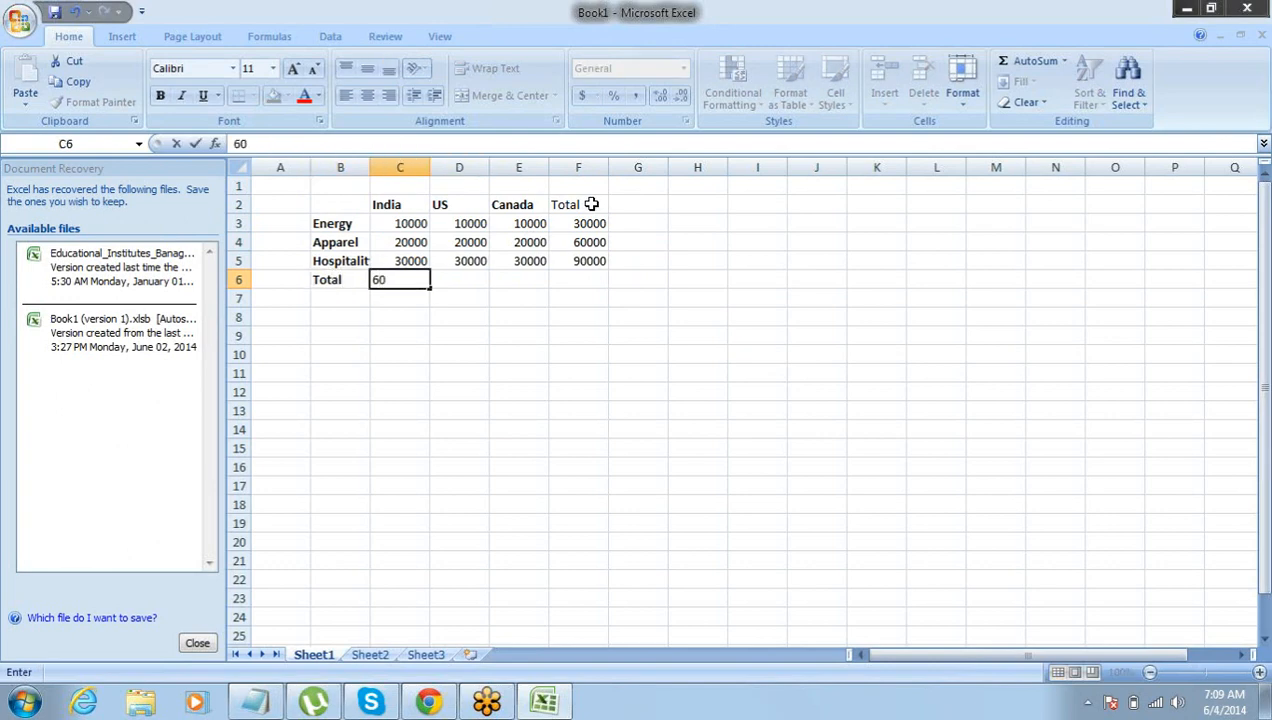
pyautogui.write('000')
pyautogui.press('Tab')
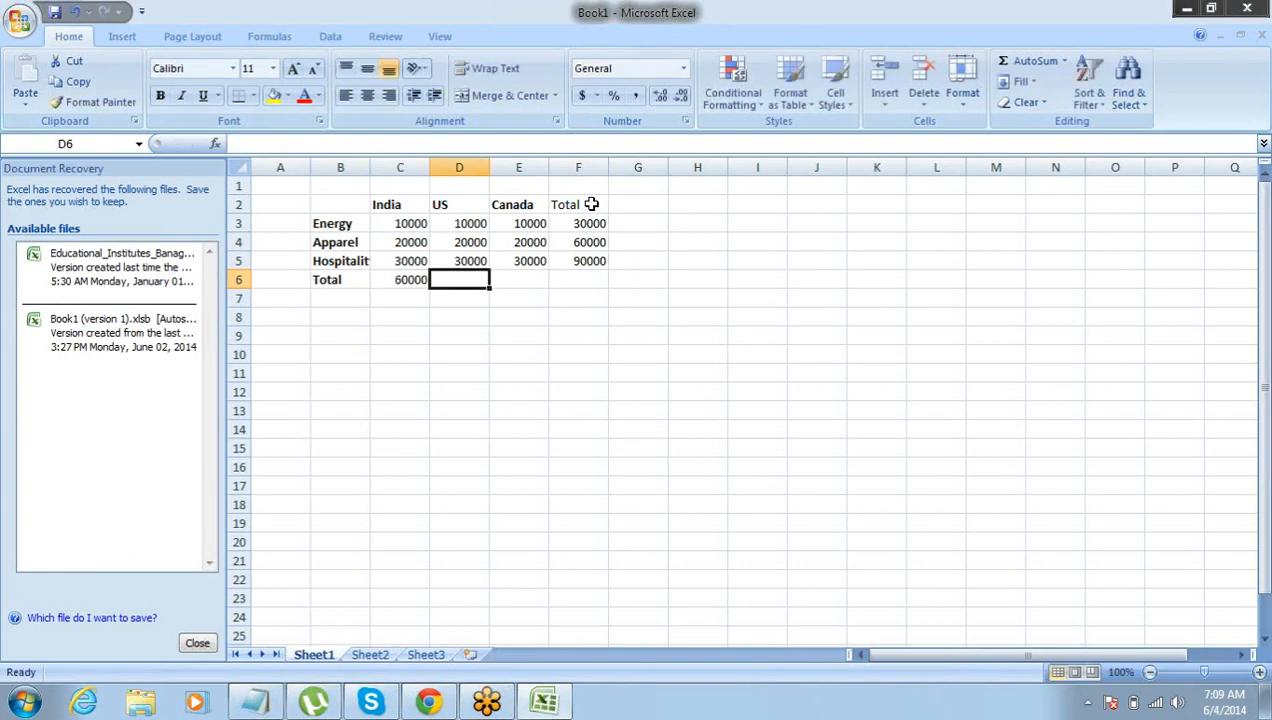
pyautogui.write('60000')
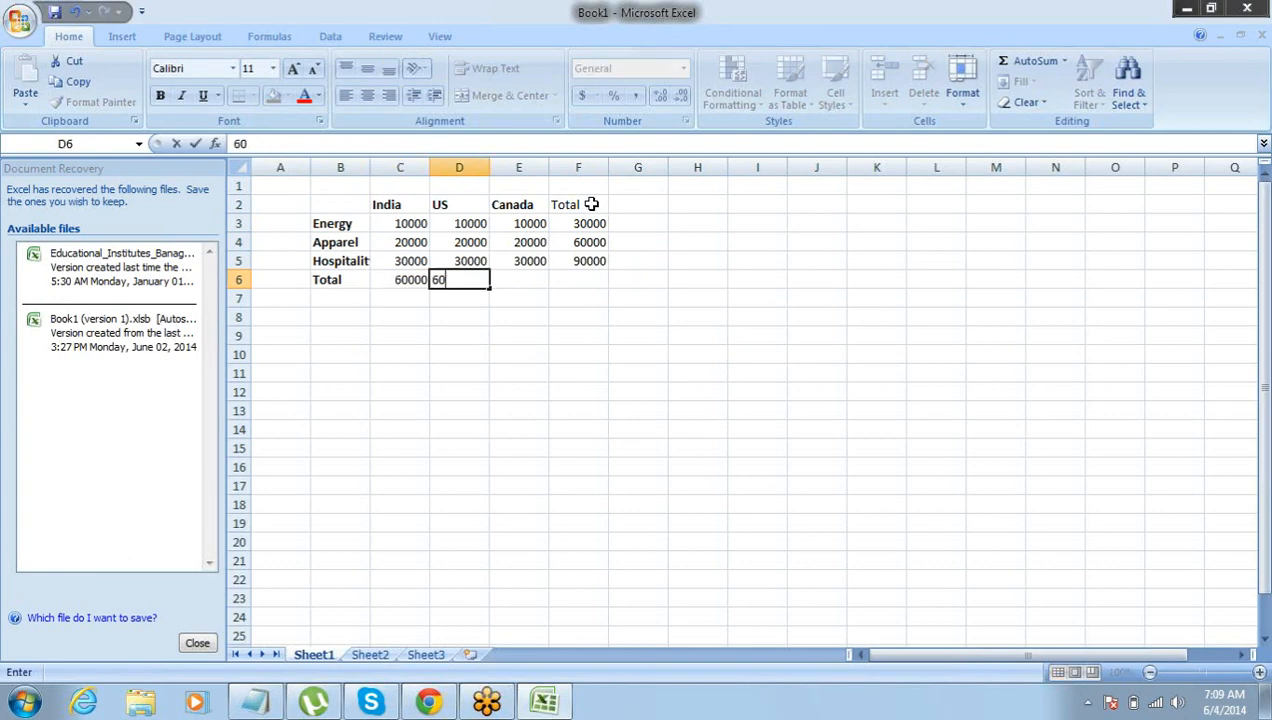
pyautogui.press('Tab')
pyautogui.write('6')
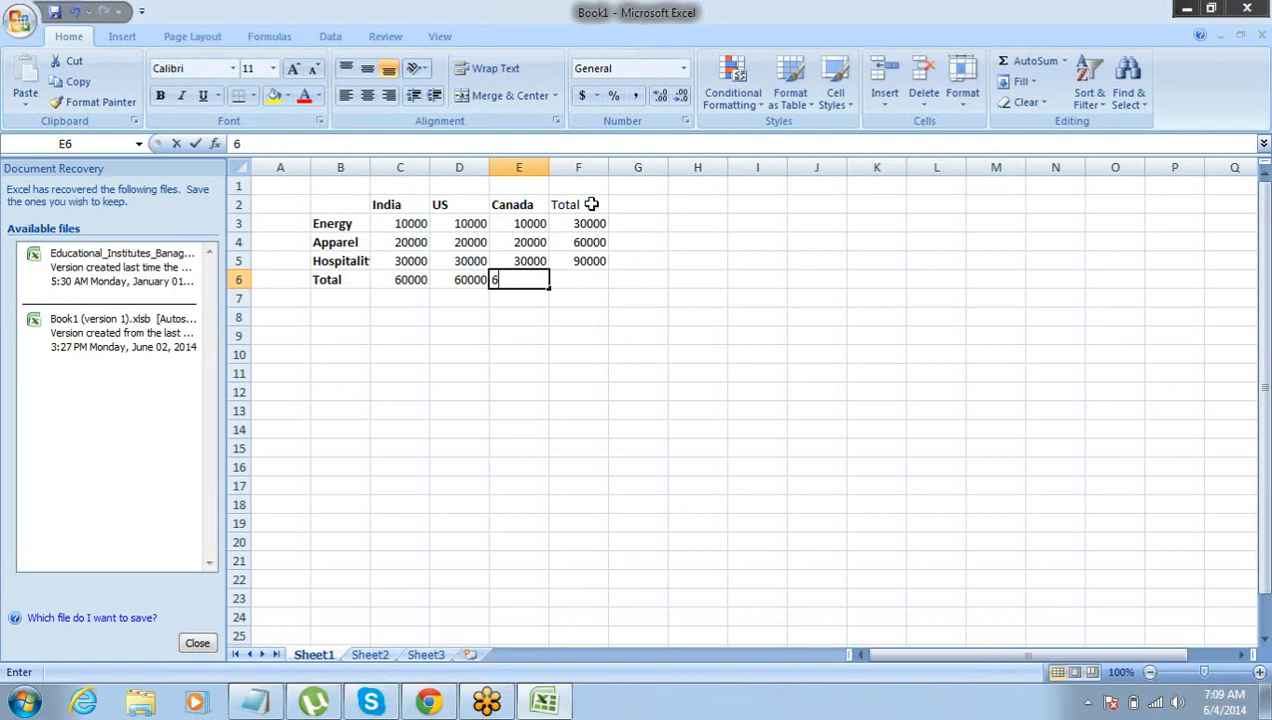
pyautogui.write('0000')
pyautogui.press('Tab')
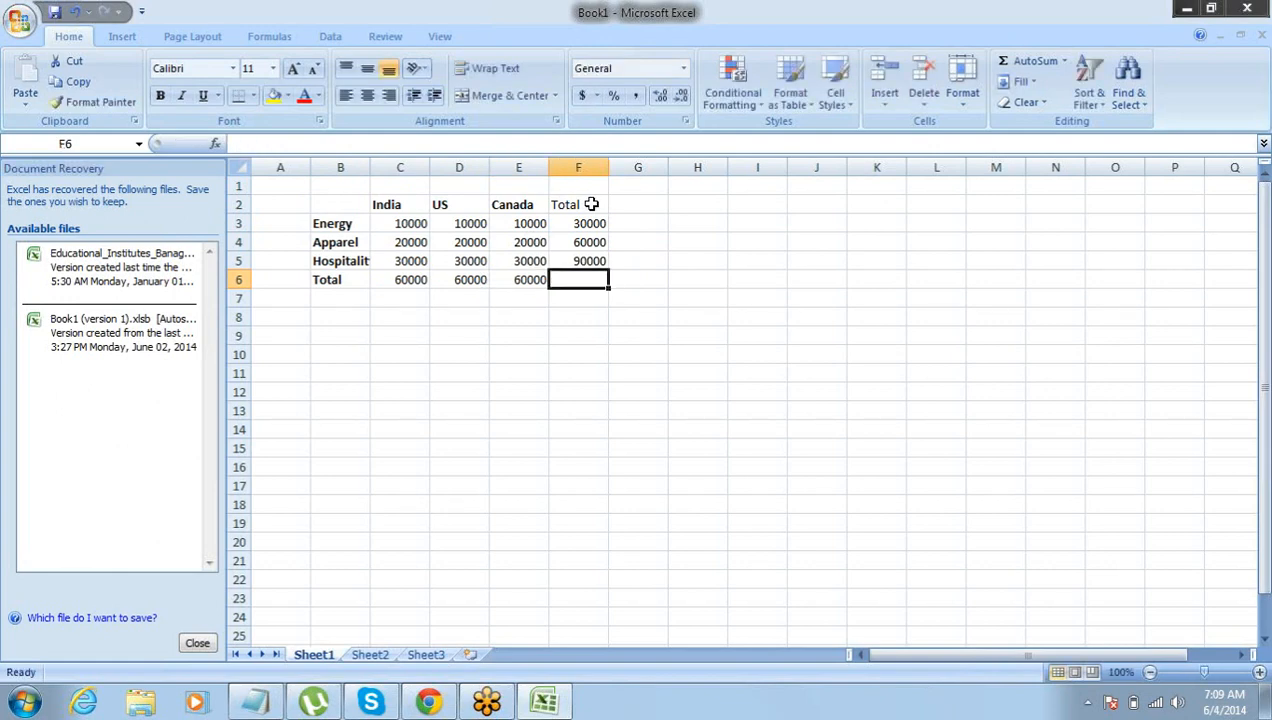
# - Examine how each industry's figures split across the countries and how the India column adds up to its total
pyautogui.press('Left')
pyautogui.press('Left')
pyautogui.press('Left')
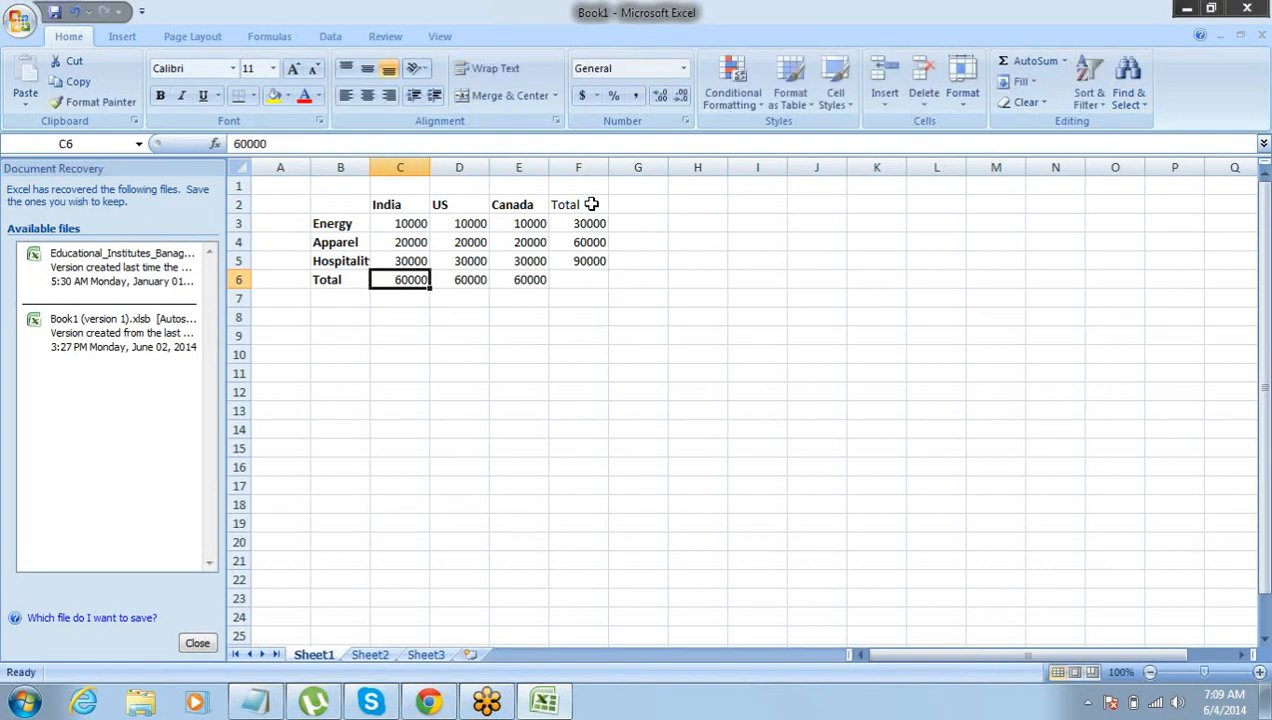
pyautogui.press('Up')
pyautogui.press('Up')
pyautogui.press('Up')
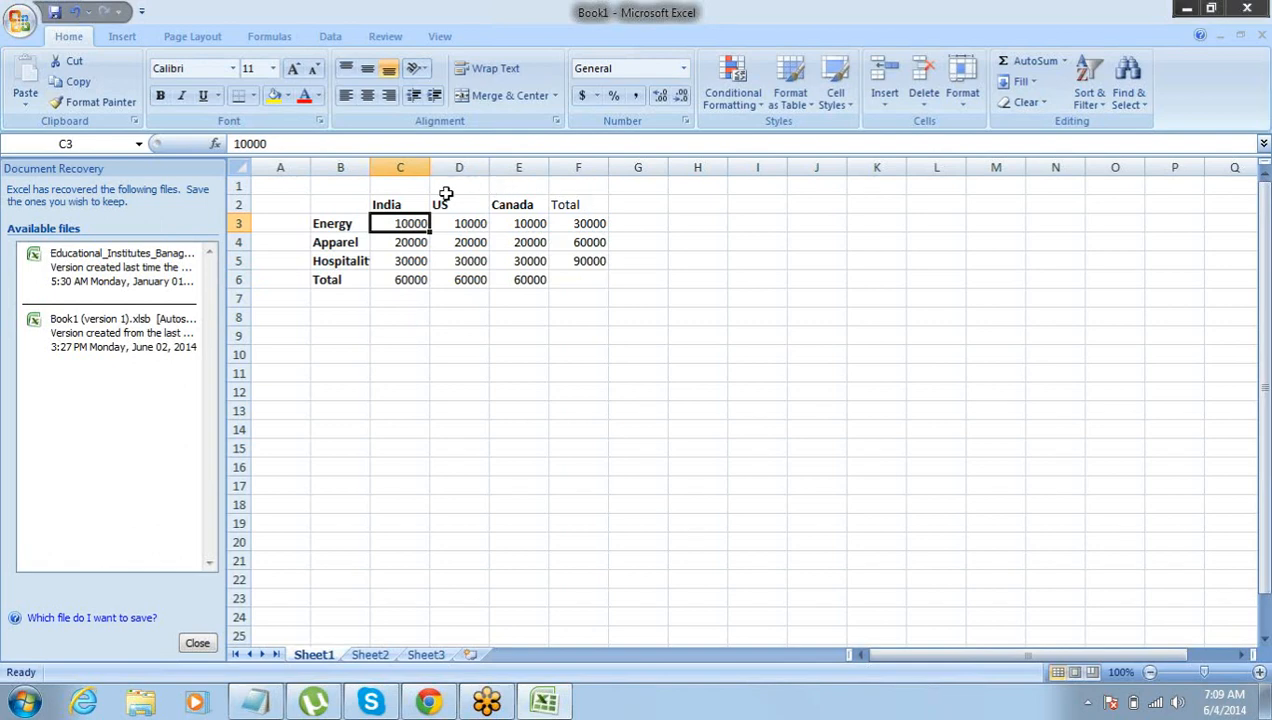
pyautogui.click(403, 203)
pyautogui.click(398, 221)
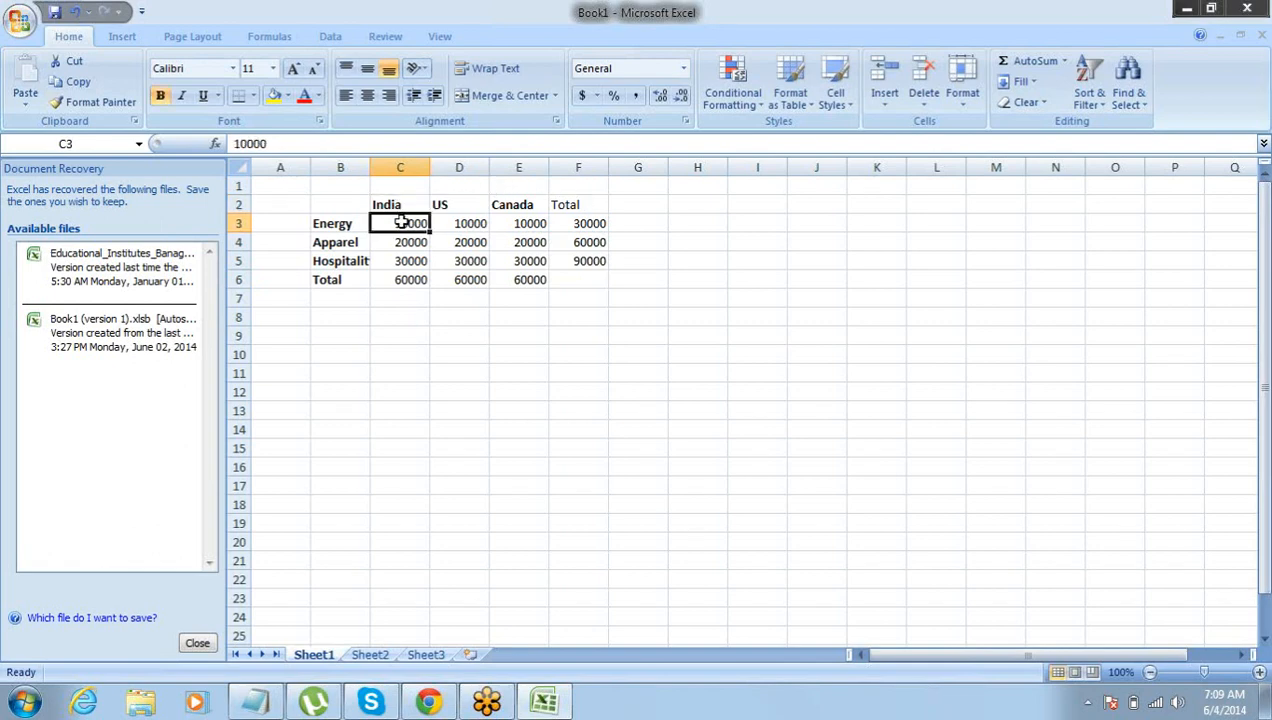
pyautogui.click(320, 240)
pyautogui.click(335, 221)
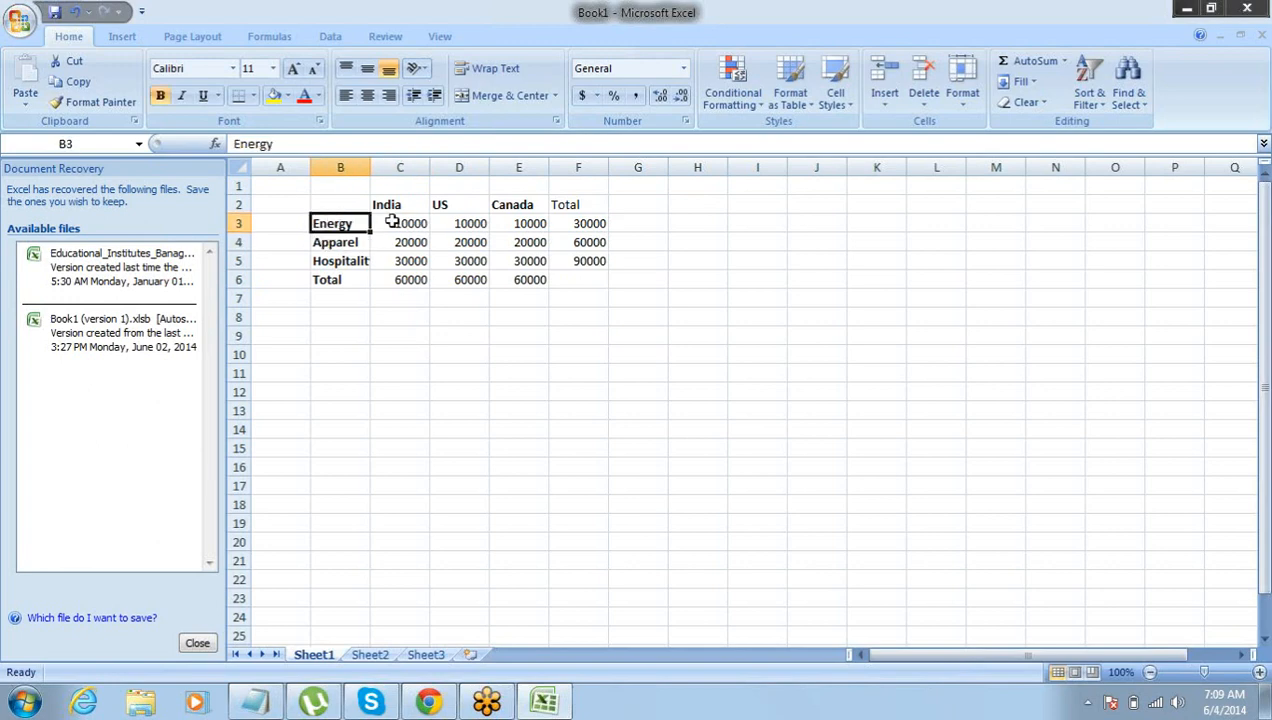
pyautogui.click(403, 223)
pyautogui.click(466, 224)
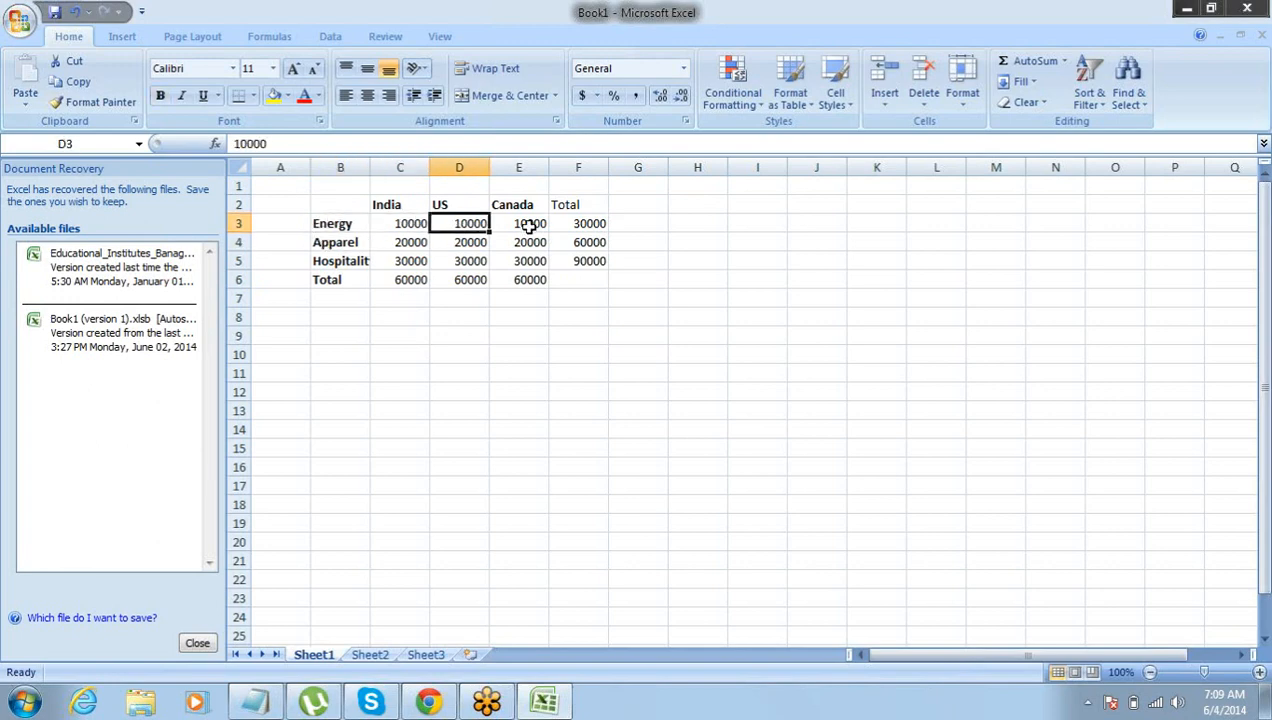
pyautogui.click(530, 225)
pyautogui.click(389, 203)
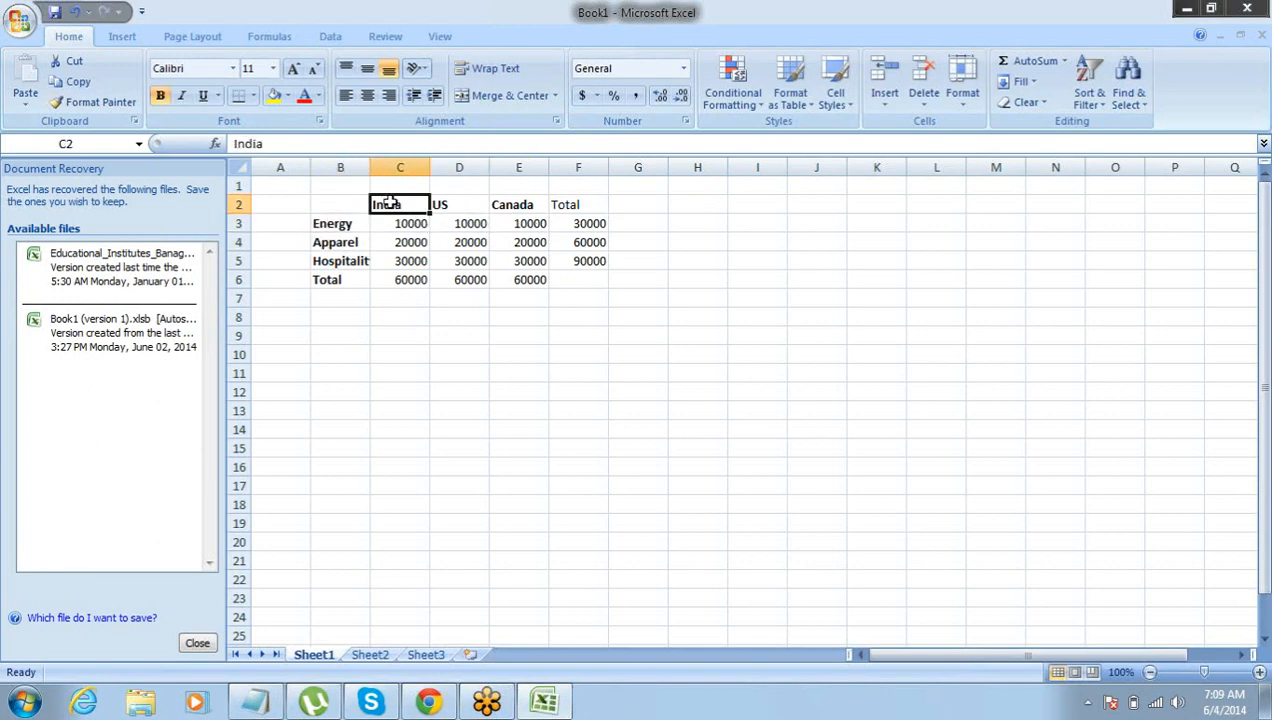
pyautogui.click(381, 282)
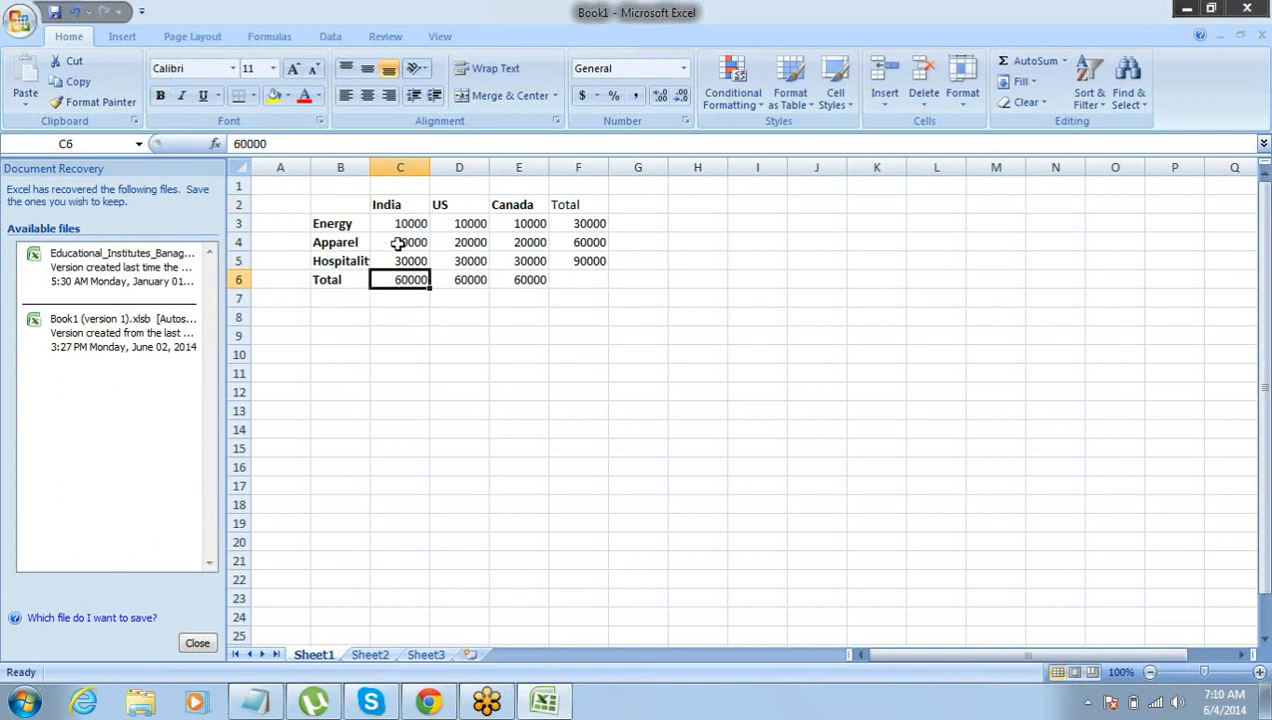
pyautogui.click(318, 242)
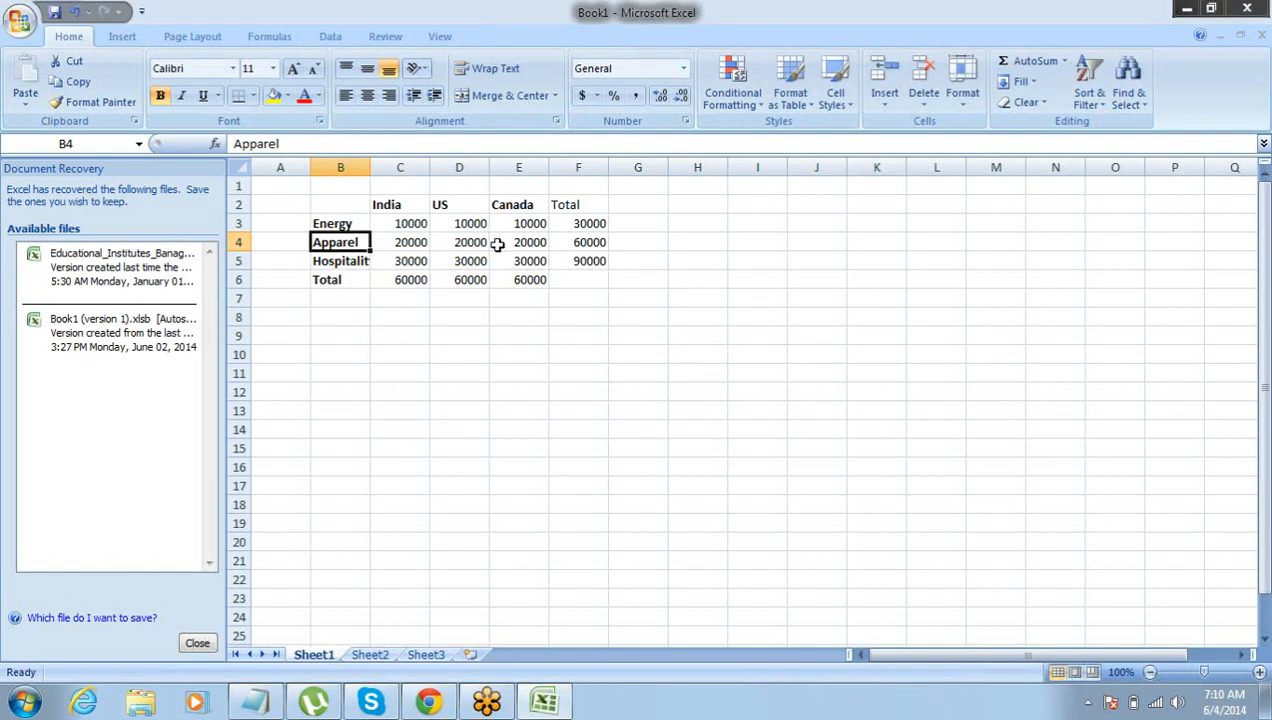
# - Switch to the Salesforce report in Chrome, change it to Matrix format and add Type as the column grouping
pyautogui.hotkey('alt', 'Tab')
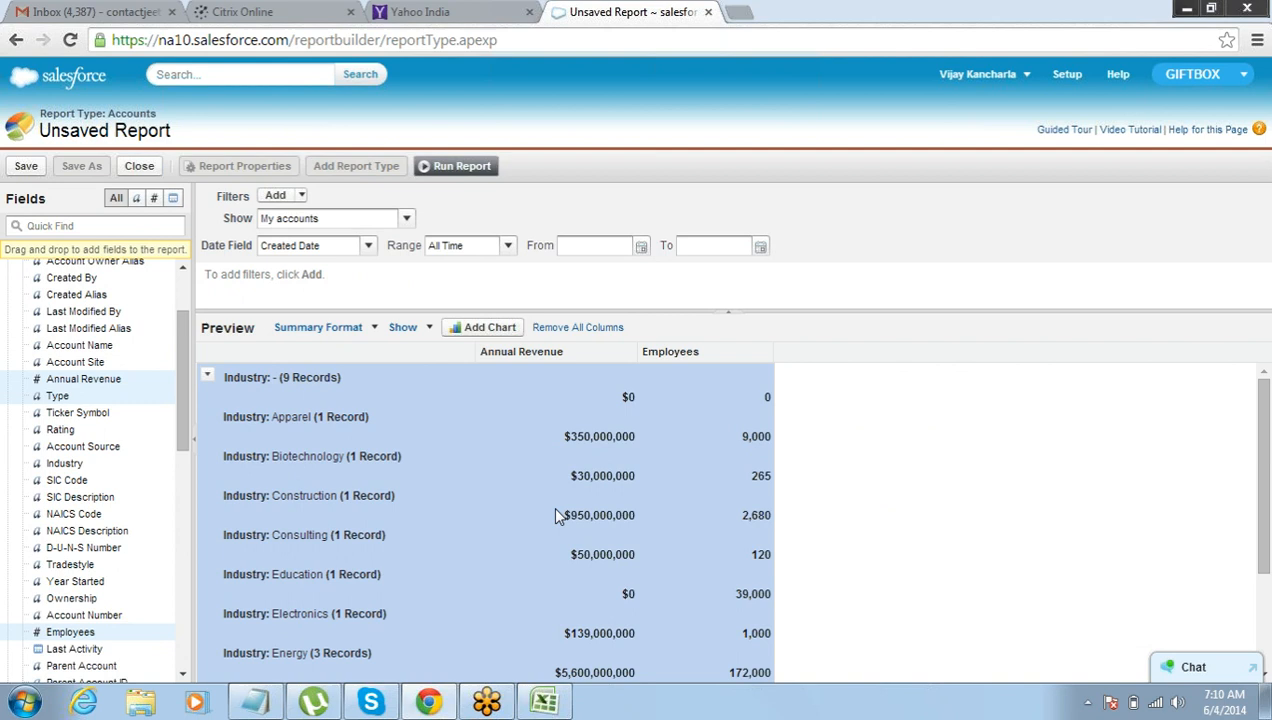
pyautogui.click(375, 330)
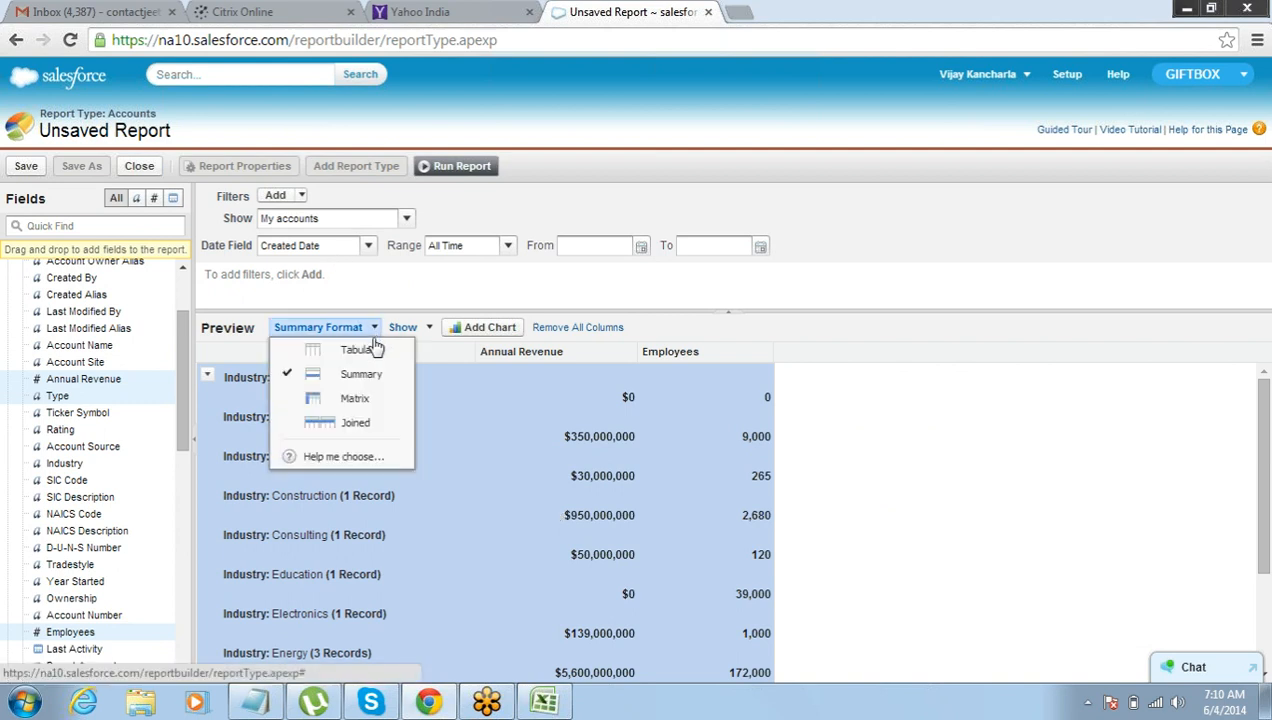
pyautogui.click(362, 398)
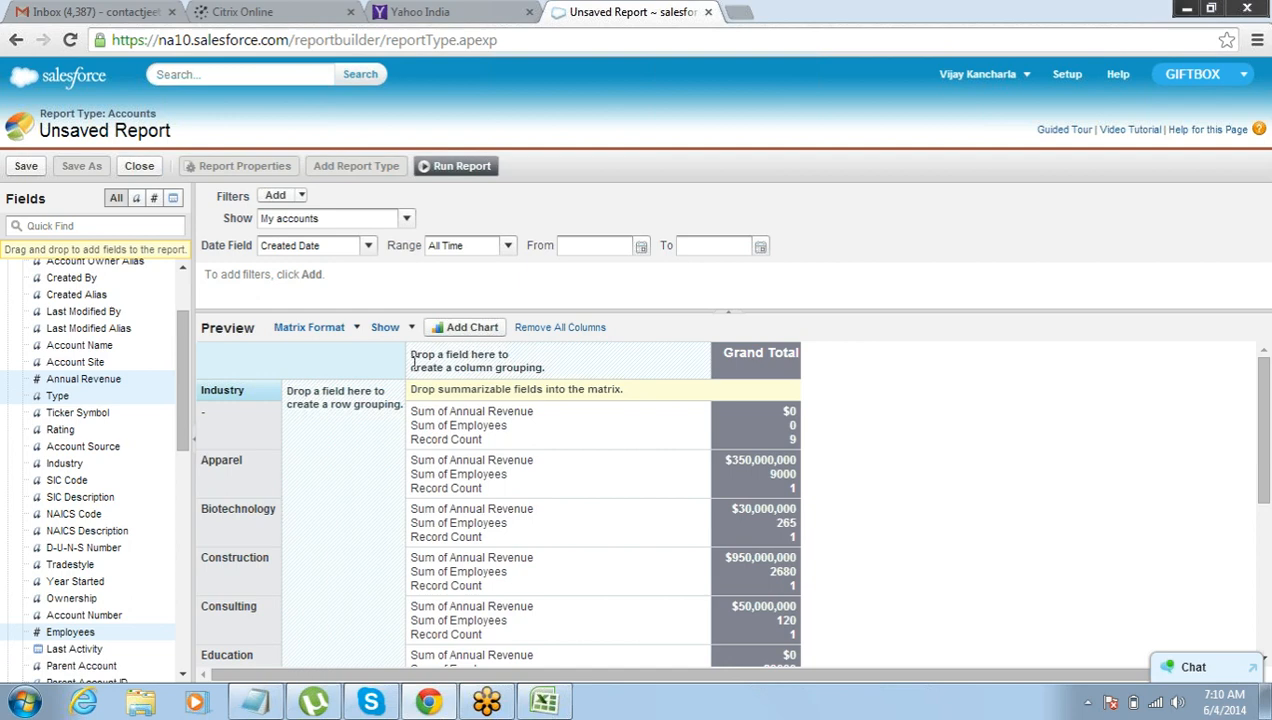
pyautogui.moveTo(410, 389); pyautogui.dragTo(537, 388)
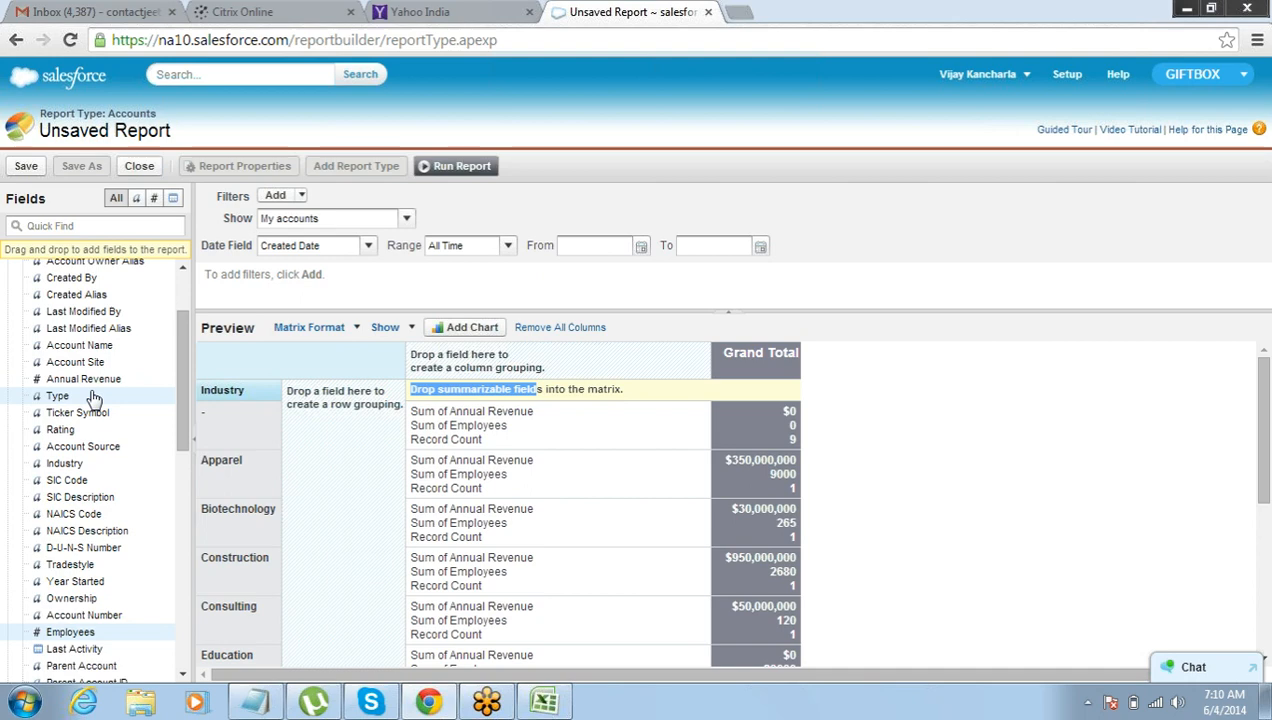
pyautogui.moveTo(92, 398); pyautogui.dragTo(445, 351)
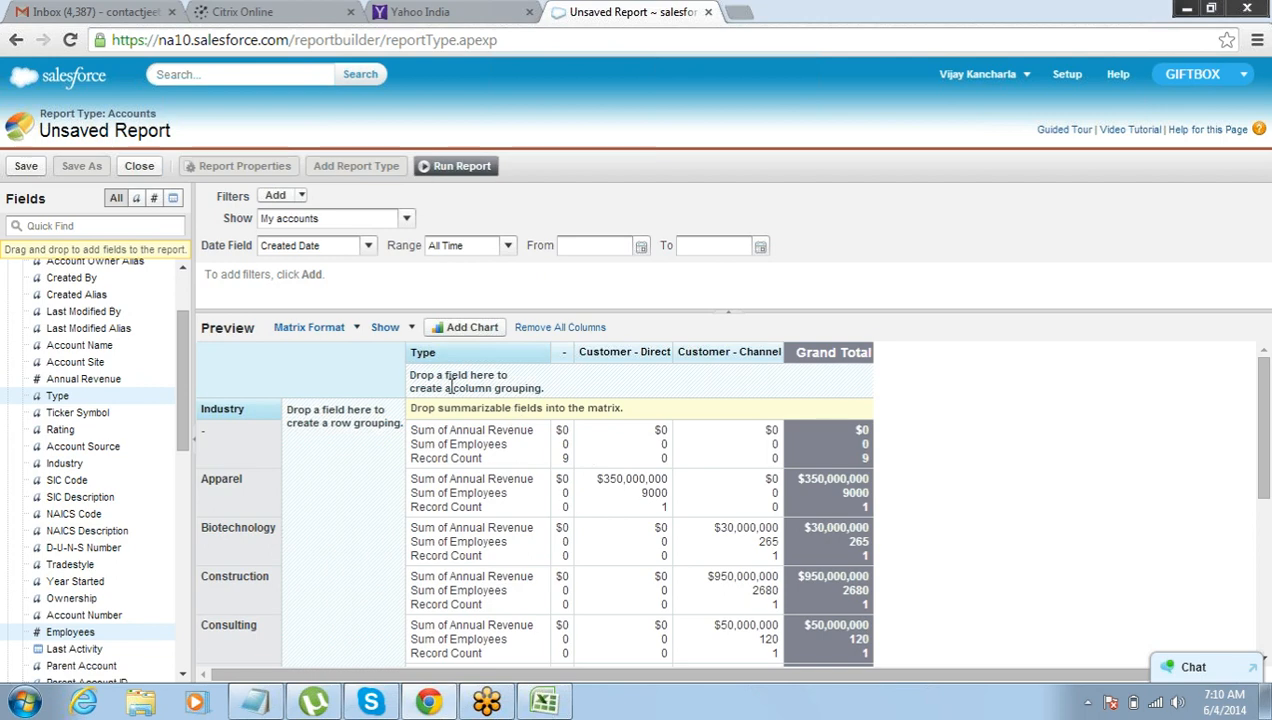
# - Hide the drop zones and the record count in the matrix report preview
pyautogui.click(410, 329)
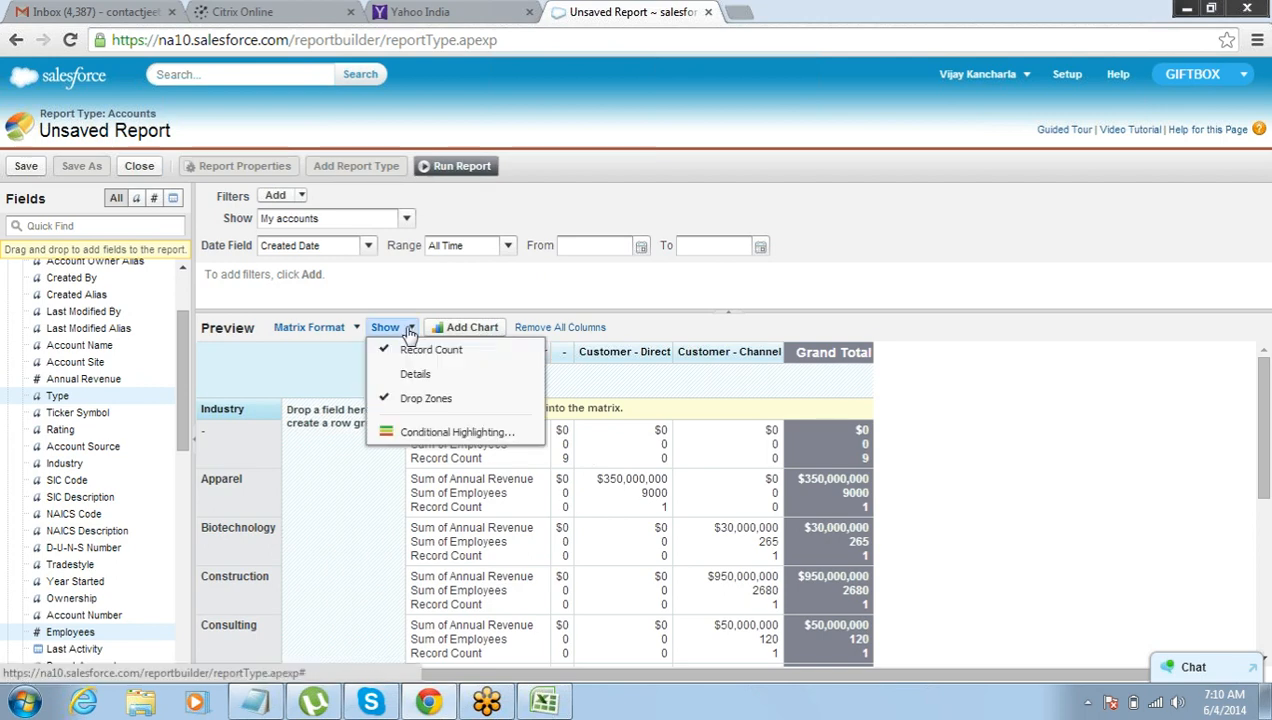
pyautogui.click(408, 398)
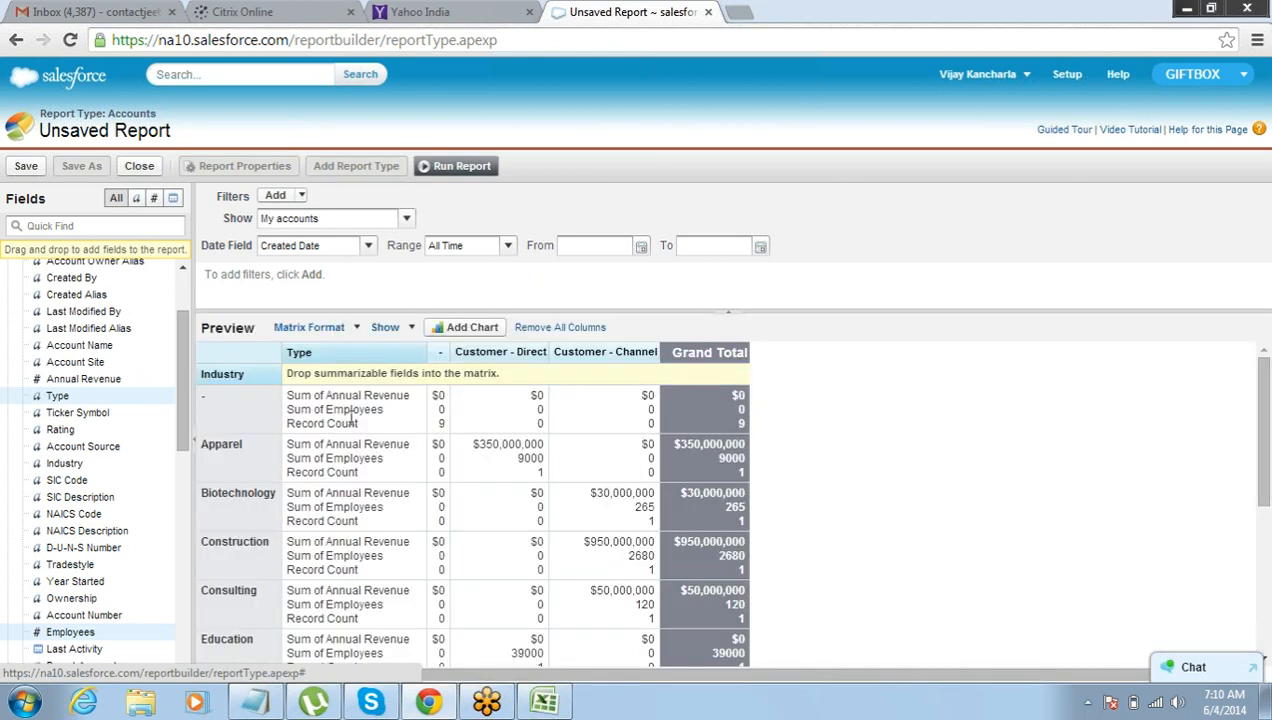
pyautogui.click(413, 330)
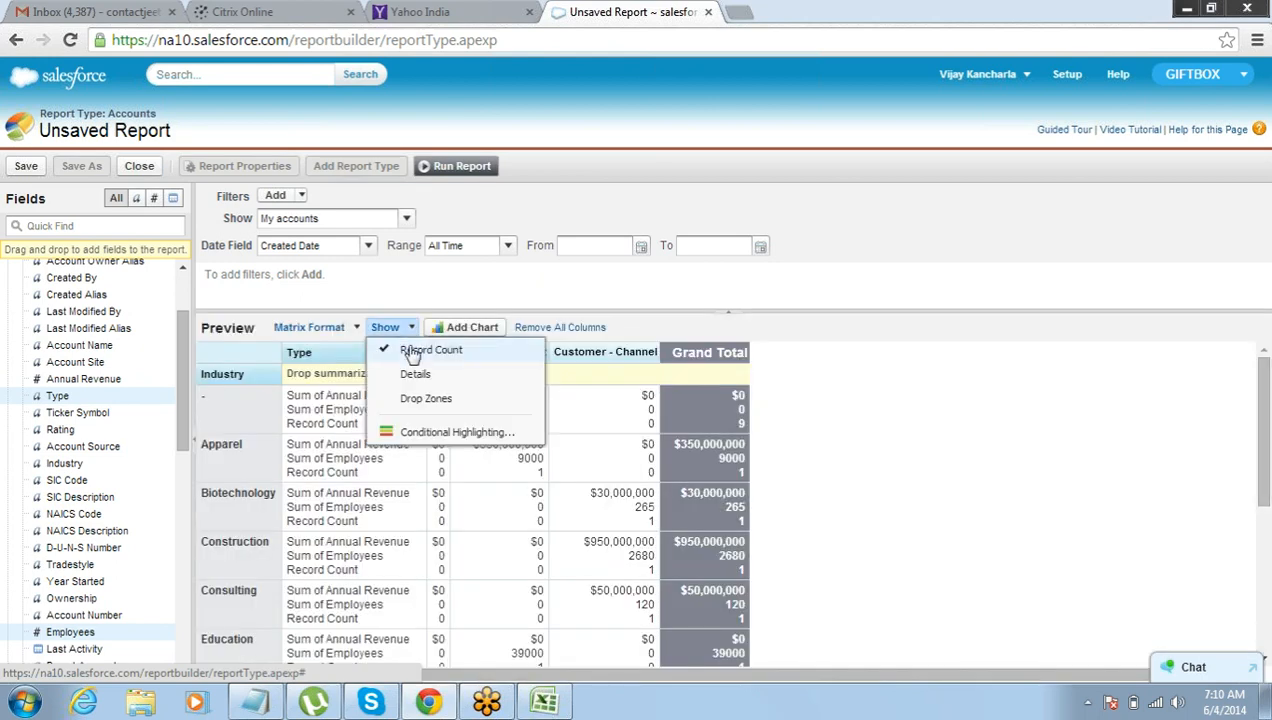
pyautogui.click(412, 348)
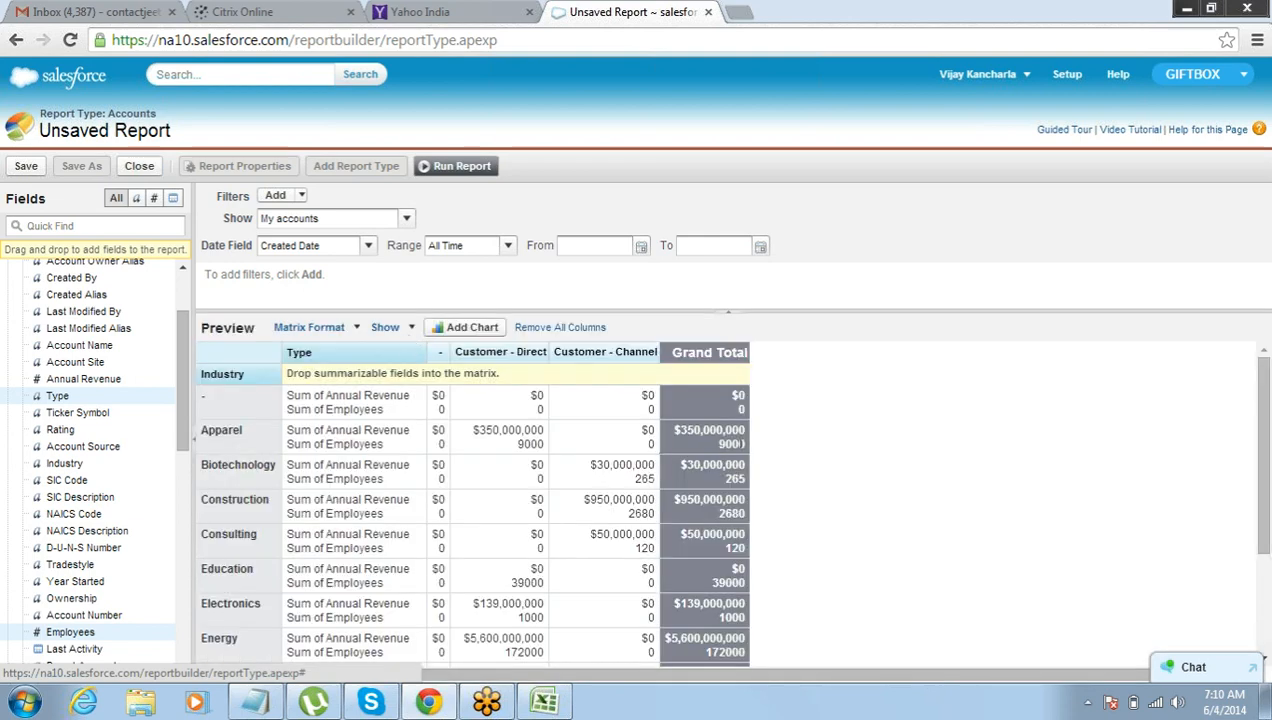
# - Examine how the annual revenue and employee sums for Apparel and Biotechnology split across the customer types
pyautogui.moveTo(1265, 398)
pyautogui.mouseDown()
pyautogui.moveTo(1267, 418)
pyautogui.moveTo(1268, 381)
pyautogui.mouseUp()
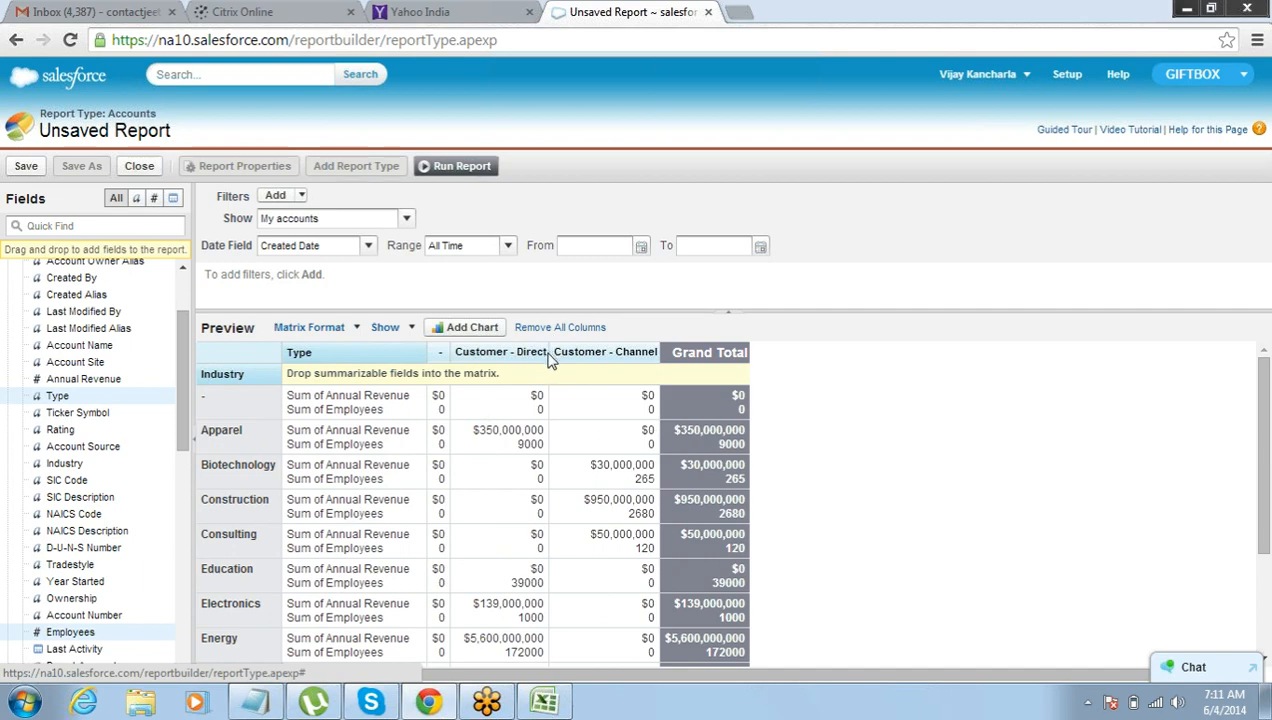
pyautogui.moveTo(243, 431); pyautogui.dragTo(215, 429)
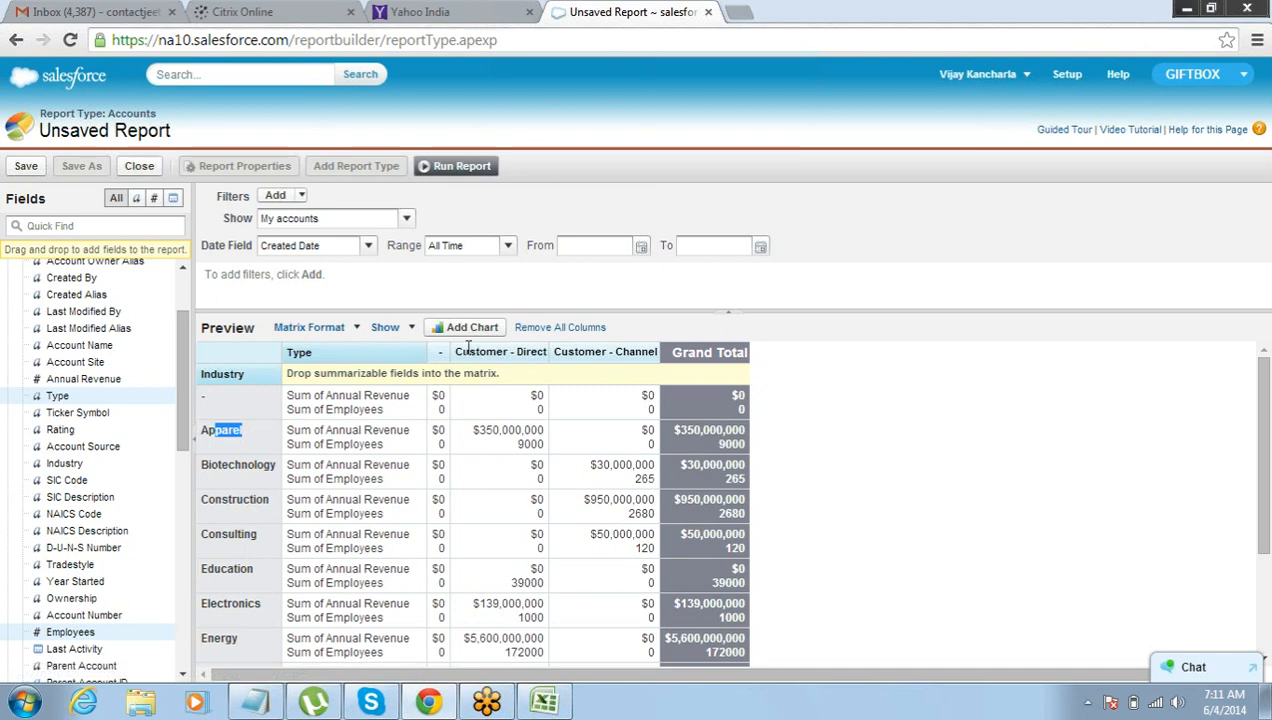
pyautogui.moveTo(468, 350); pyautogui.dragTo(538, 358)
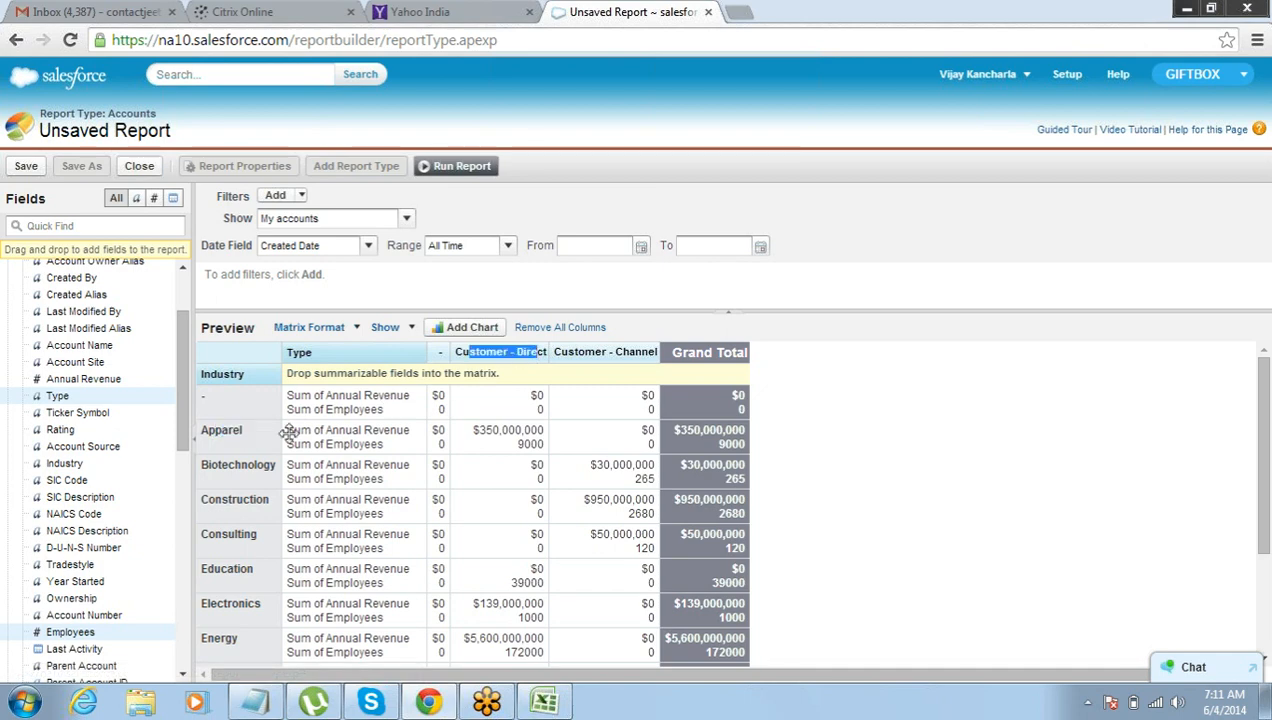
pyautogui.moveTo(211, 464); pyautogui.dragTo(226, 459)
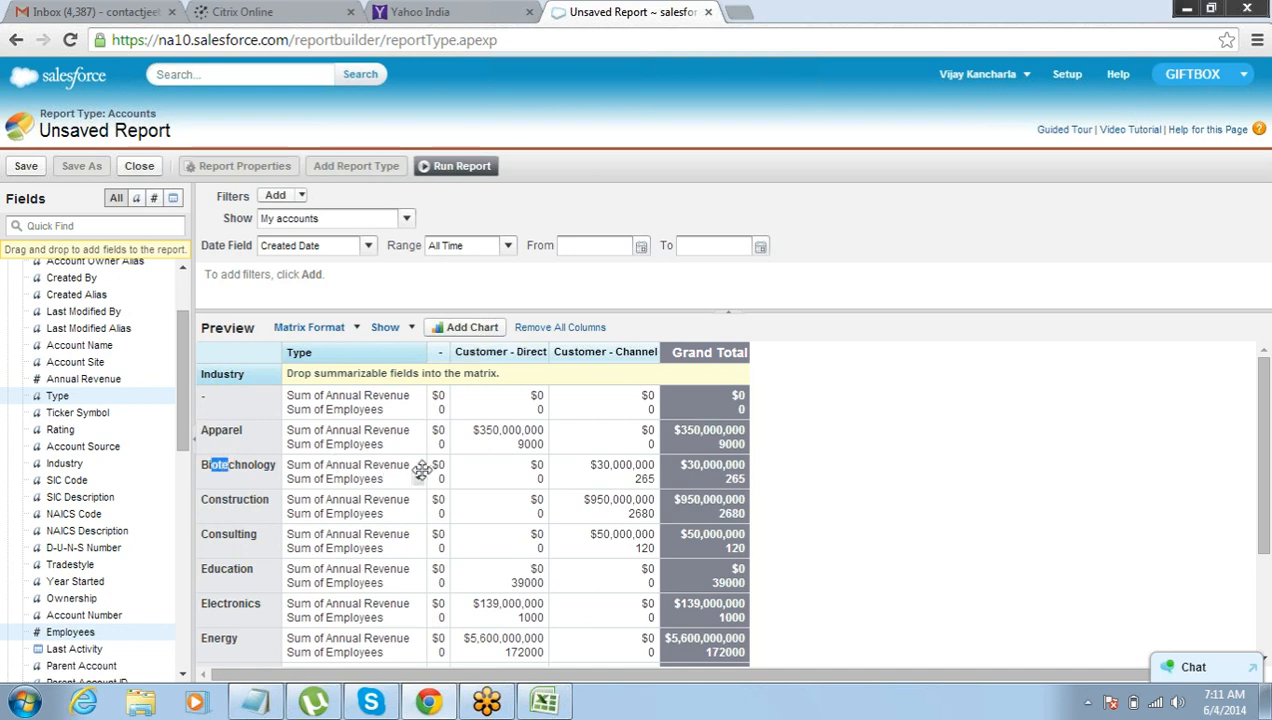
pyautogui.moveTo(527, 472); pyautogui.dragTo(546, 466)
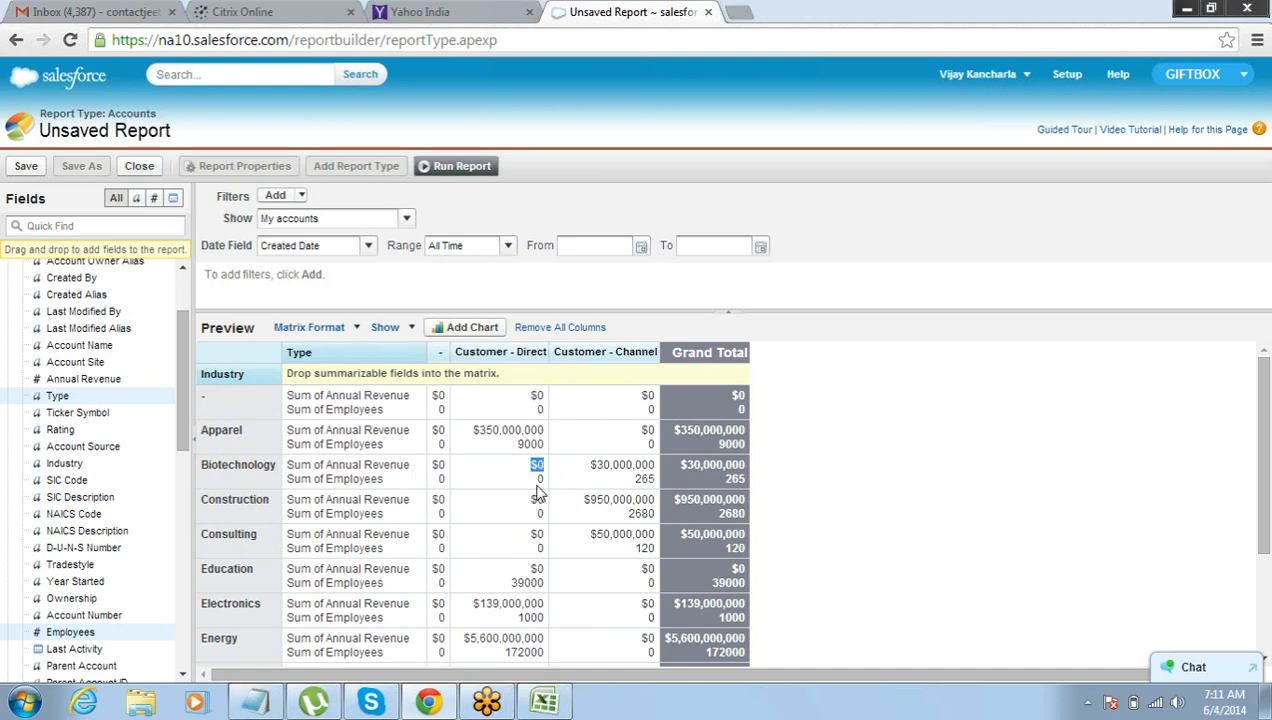
pyautogui.click(541, 480)
pyautogui.moveTo(588, 464); pyautogui.dragTo(660, 485)
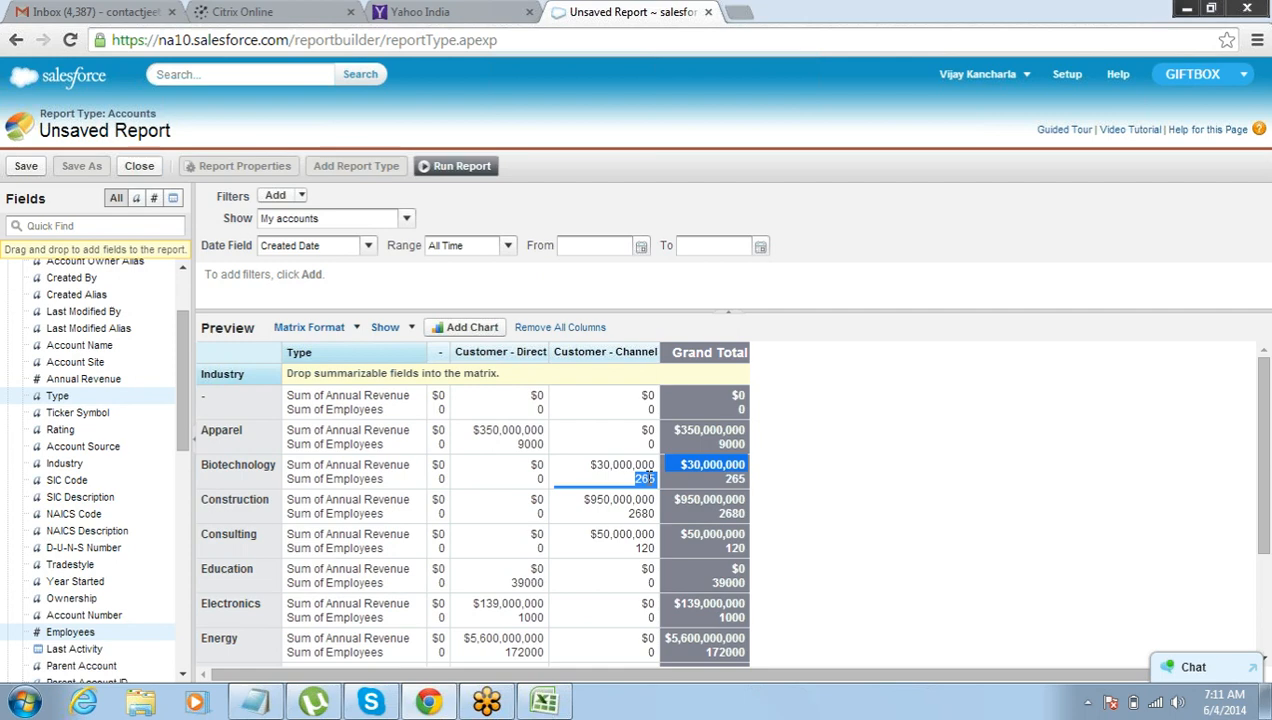
# - Switch the report to Summary format to compare its layout and display options, and return it to Matrix format
pyautogui.click(365, 333)
pyautogui.click(357, 330)
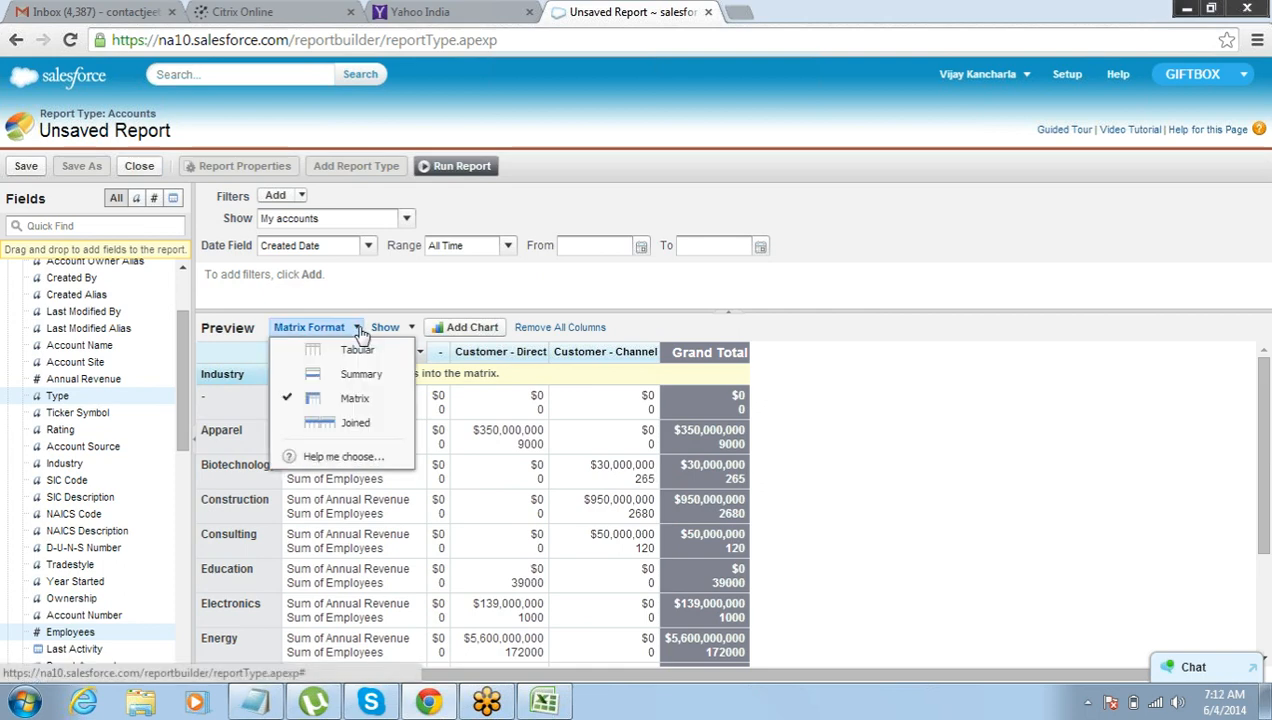
pyautogui.click(352, 377)
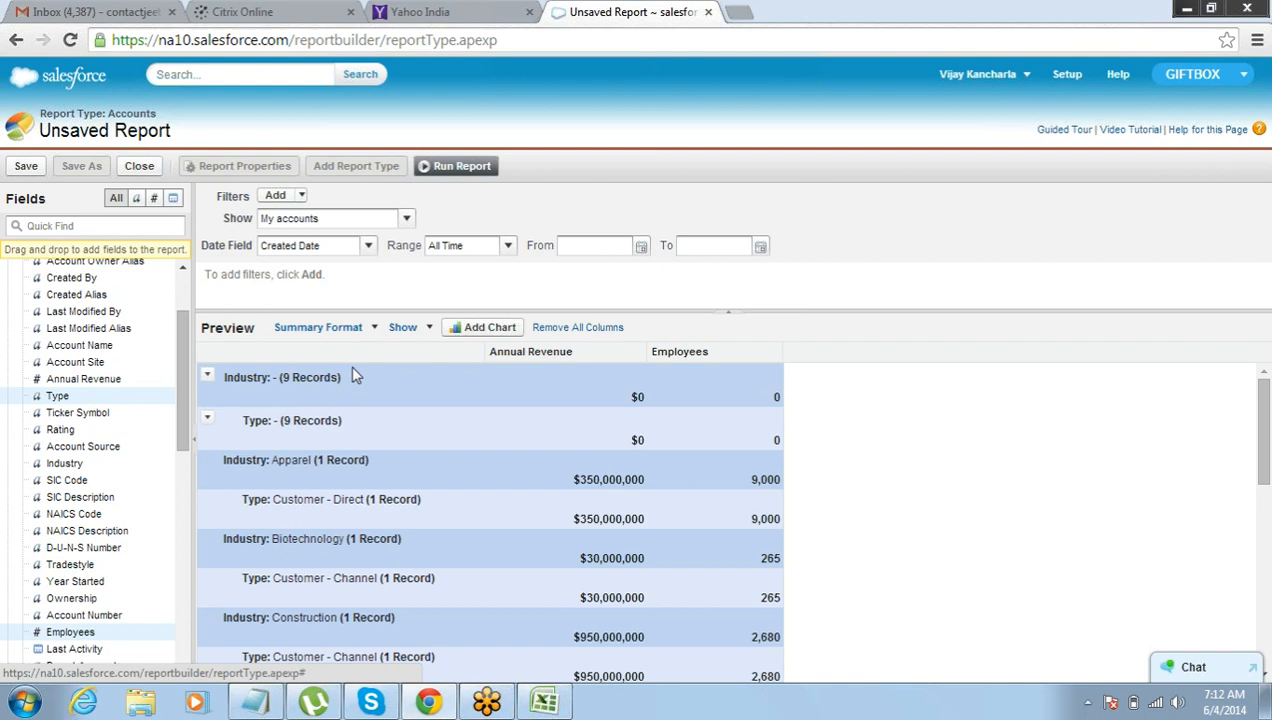
pyautogui.click(428, 329)
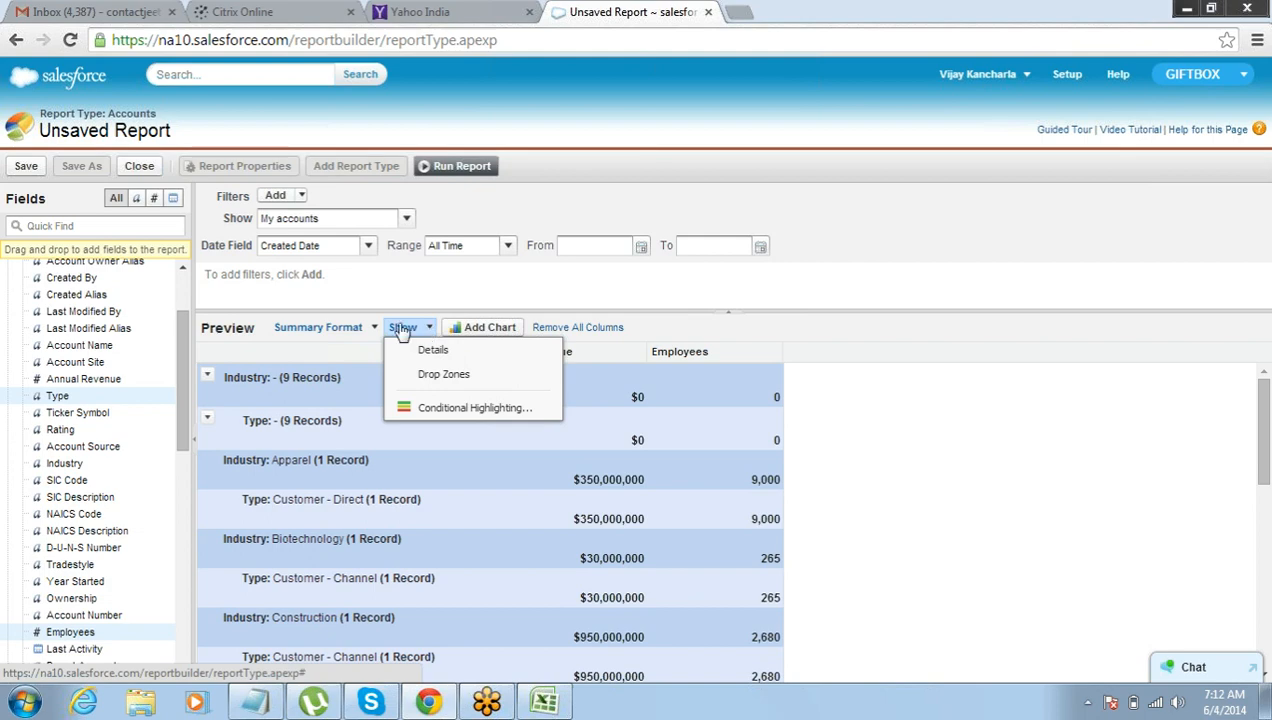
pyautogui.click(358, 327)
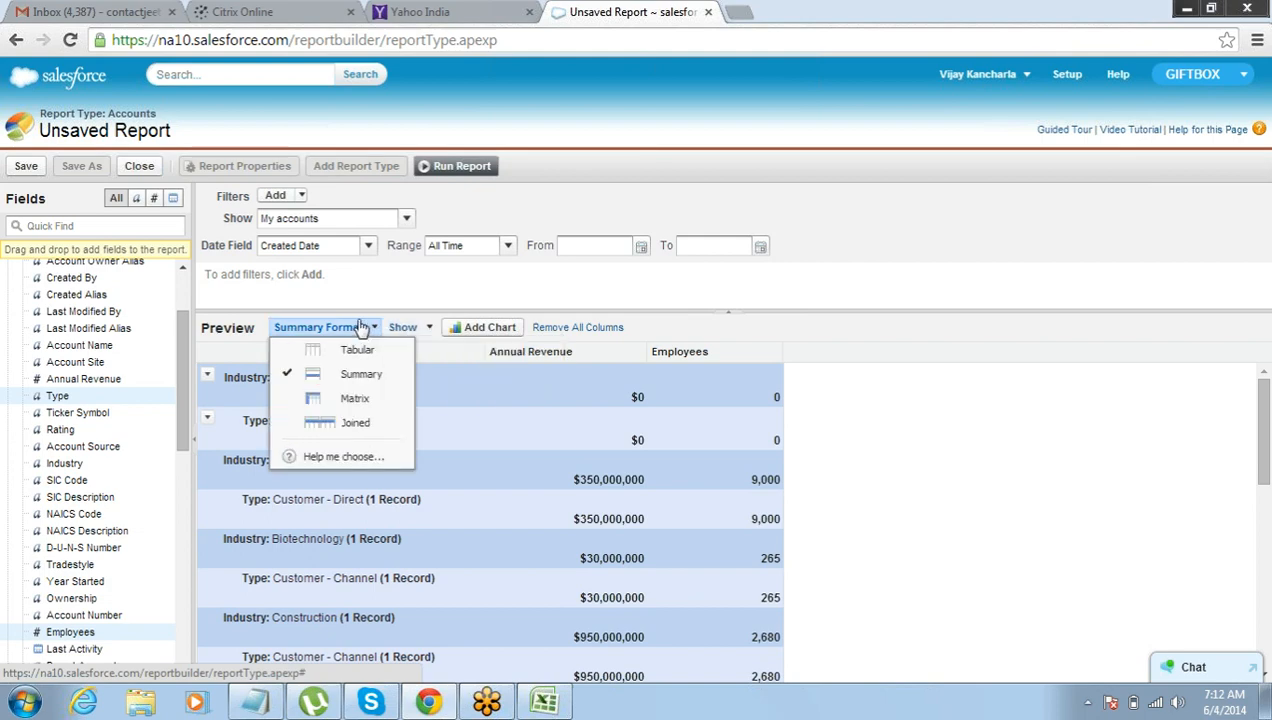
pyautogui.click(350, 398)
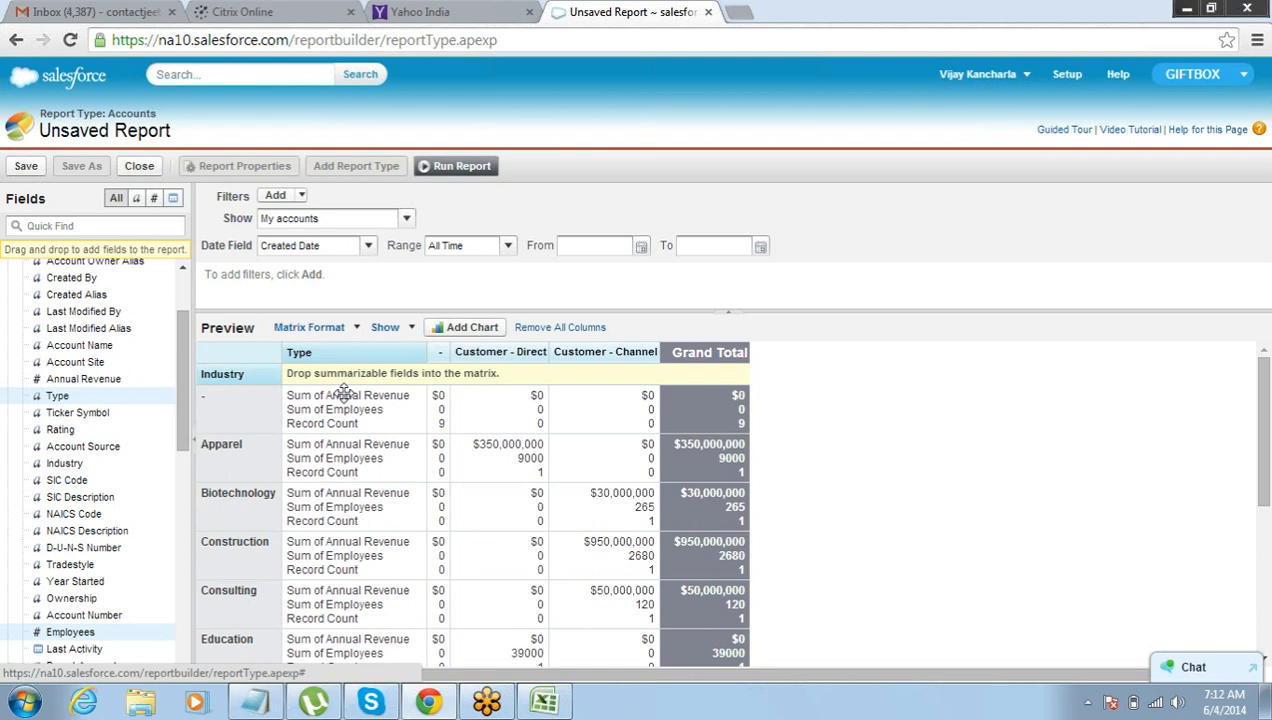
# - Show the drop zones in the matrix preview and remove the Type column grouping
pyautogui.click(408, 332)
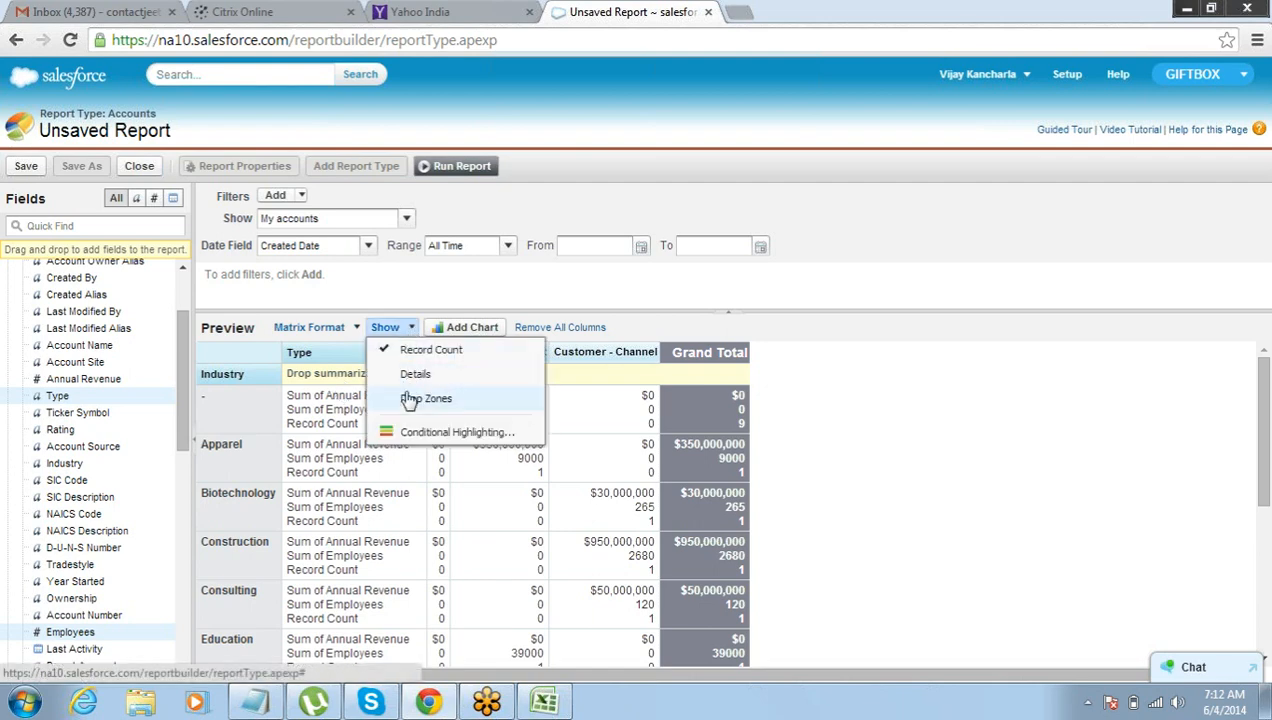
pyautogui.click(405, 399)
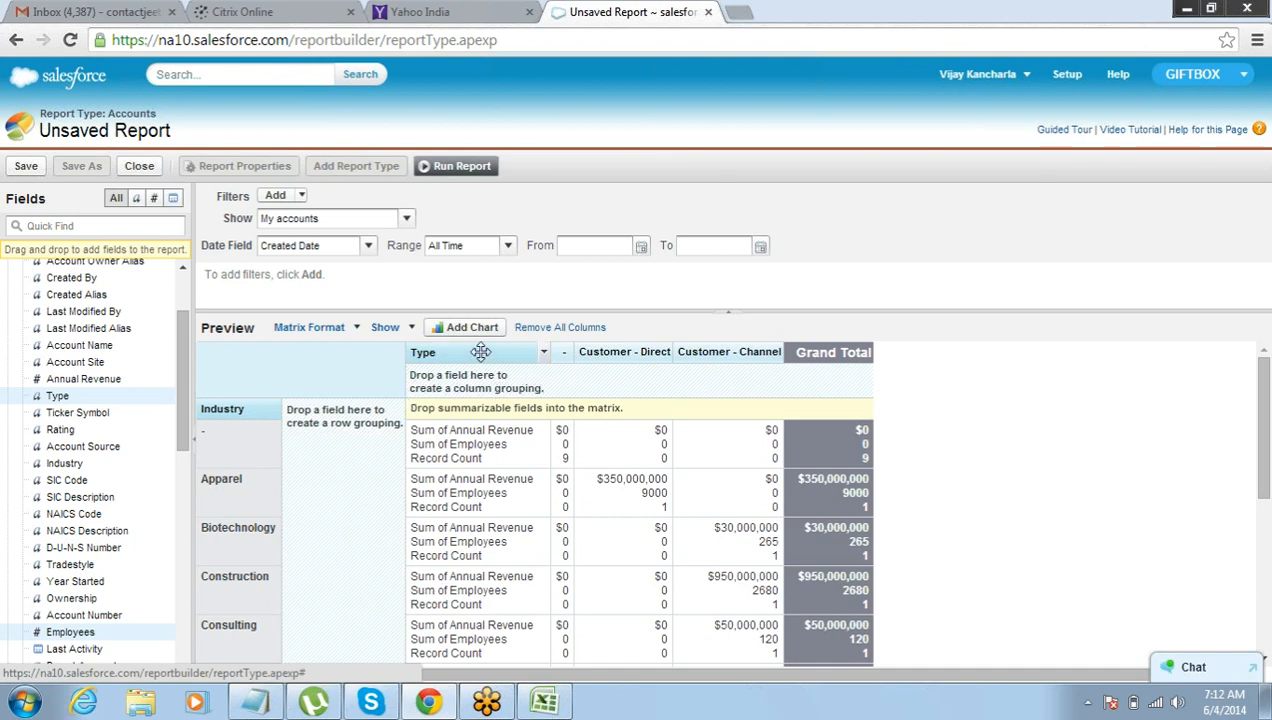
pyautogui.moveTo(480, 352); pyautogui.dragTo(107, 358)
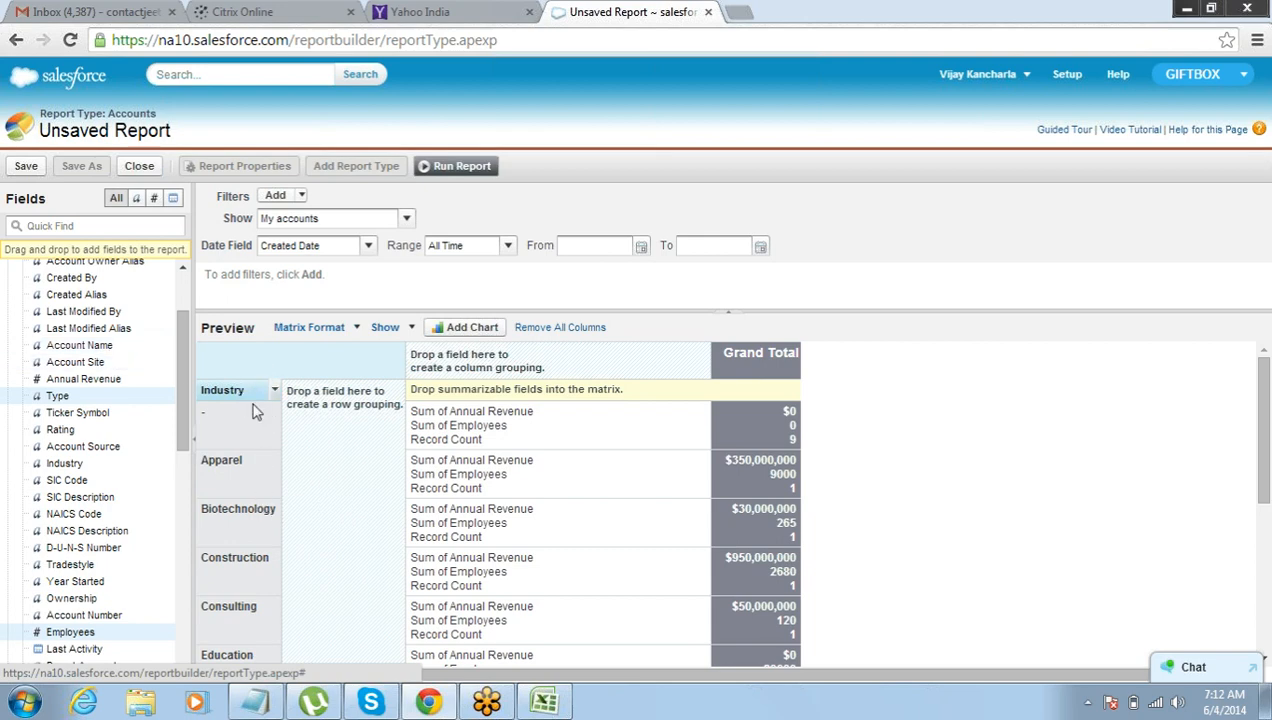
# - Add the Type field to the matrix as the column grouping
pyautogui.click(356, 330)
pyautogui.click(359, 336)
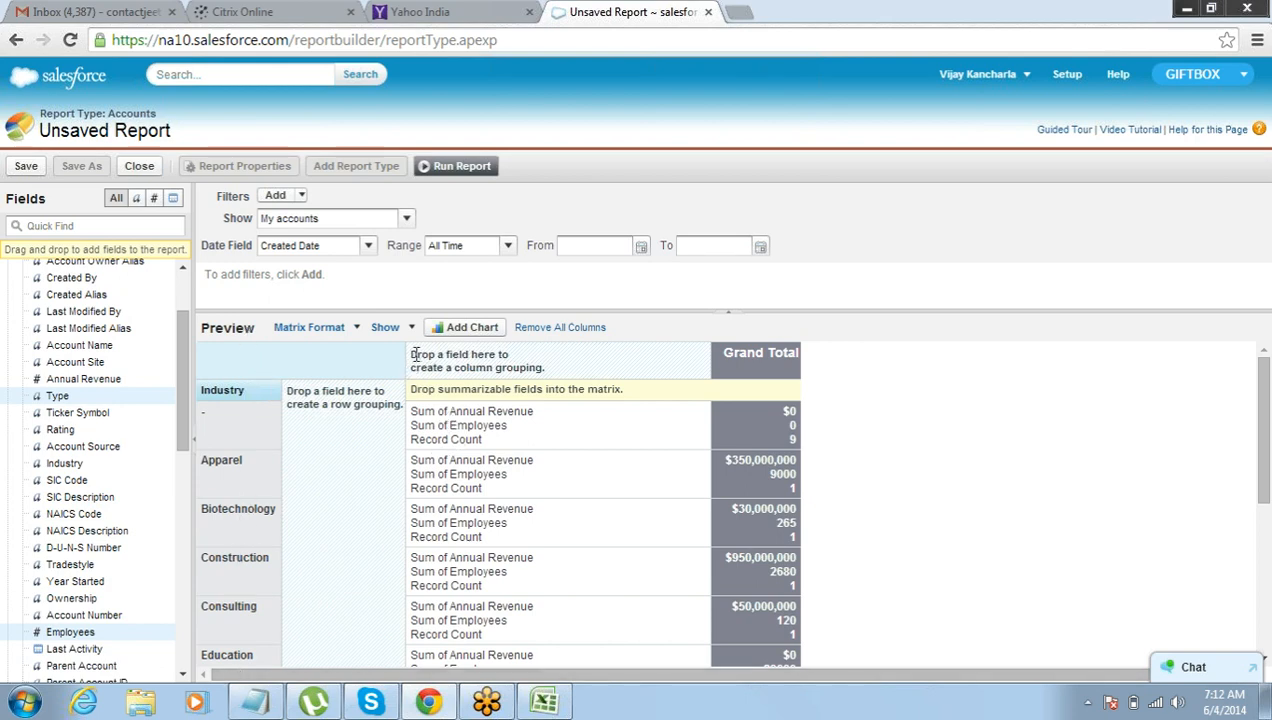
pyautogui.moveTo(410, 389); pyautogui.dragTo(556, 389)
pyautogui.click(559, 382)
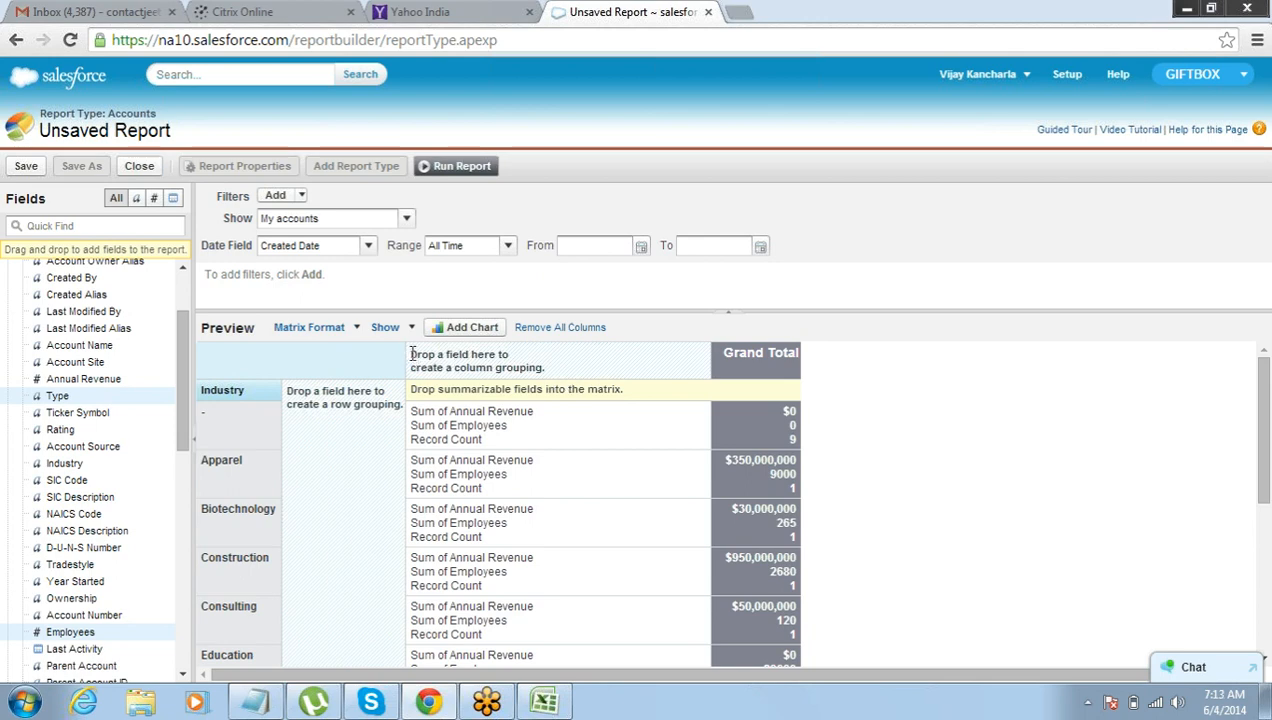
pyautogui.moveTo(414, 354); pyautogui.dragTo(525, 374)
pyautogui.click(526, 372)
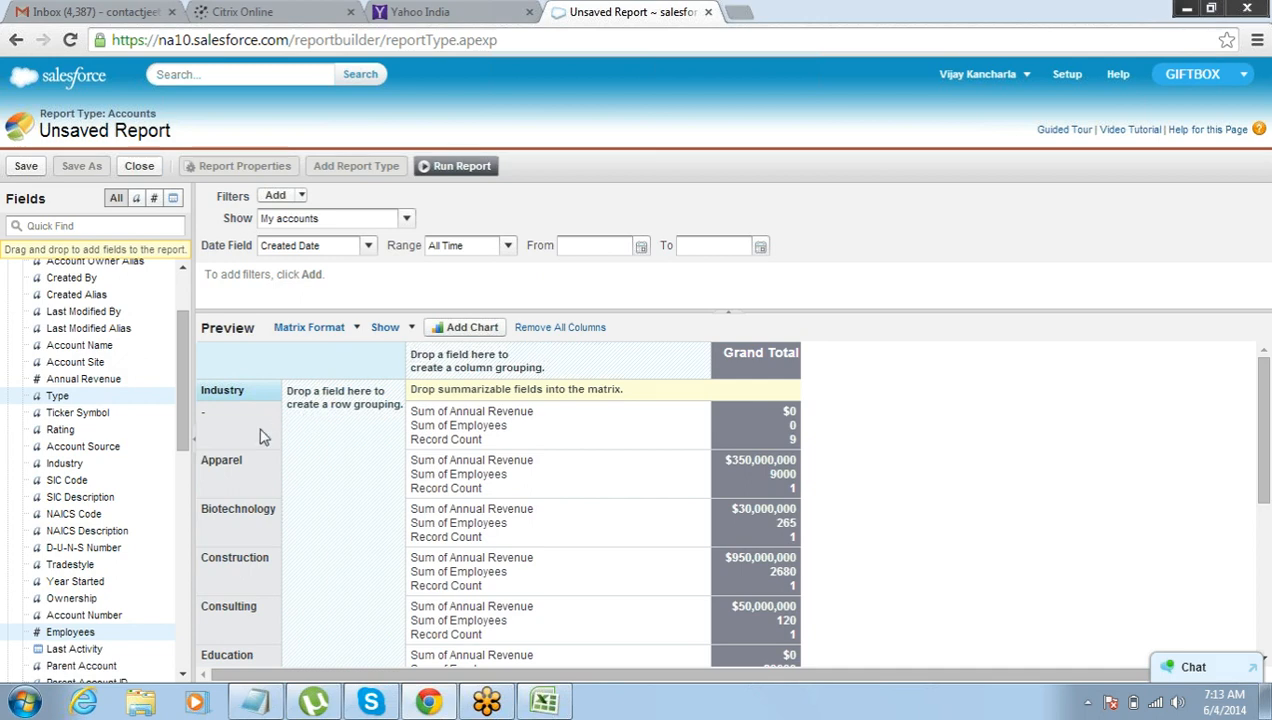
pyautogui.moveTo(60, 397); pyautogui.dragTo(445, 368)
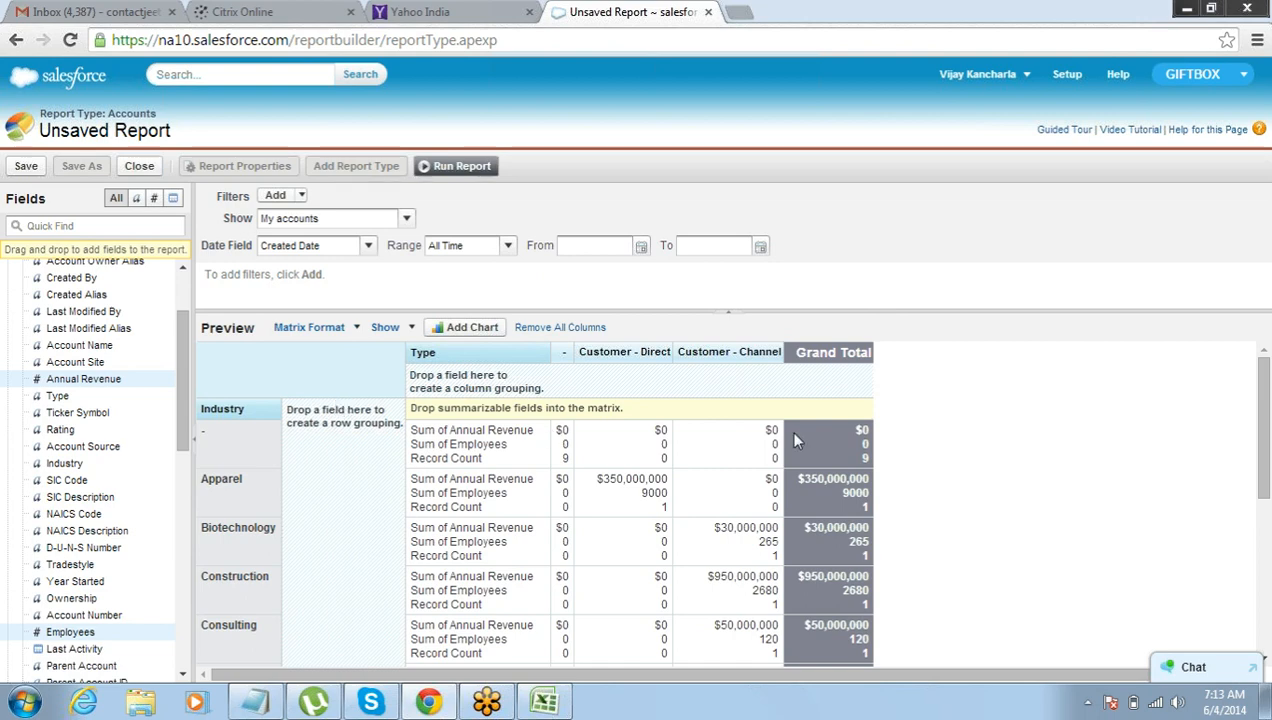
# - Review the matrix from the first industry down to the Grand Total row
pyautogui.moveTo(1266, 400); pyautogui.dragTo(1270, 572)
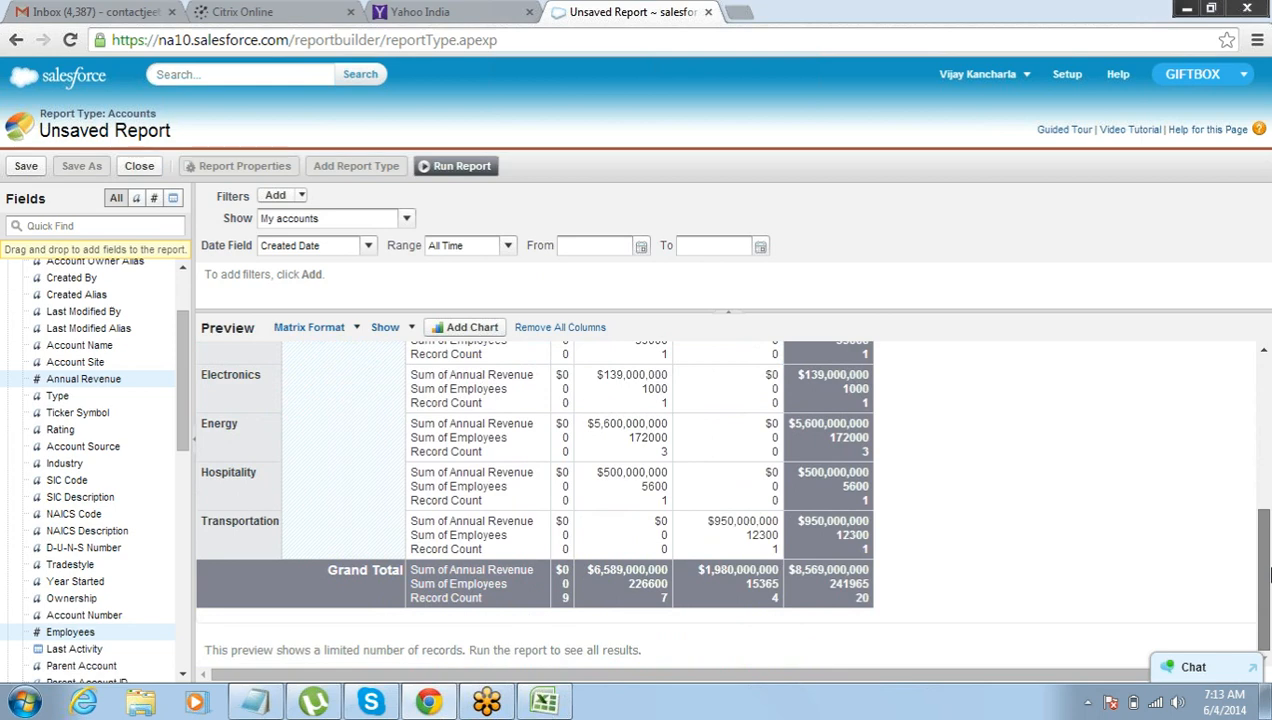
pyautogui.moveTo(1270, 557); pyautogui.dragTo(1265, 360)
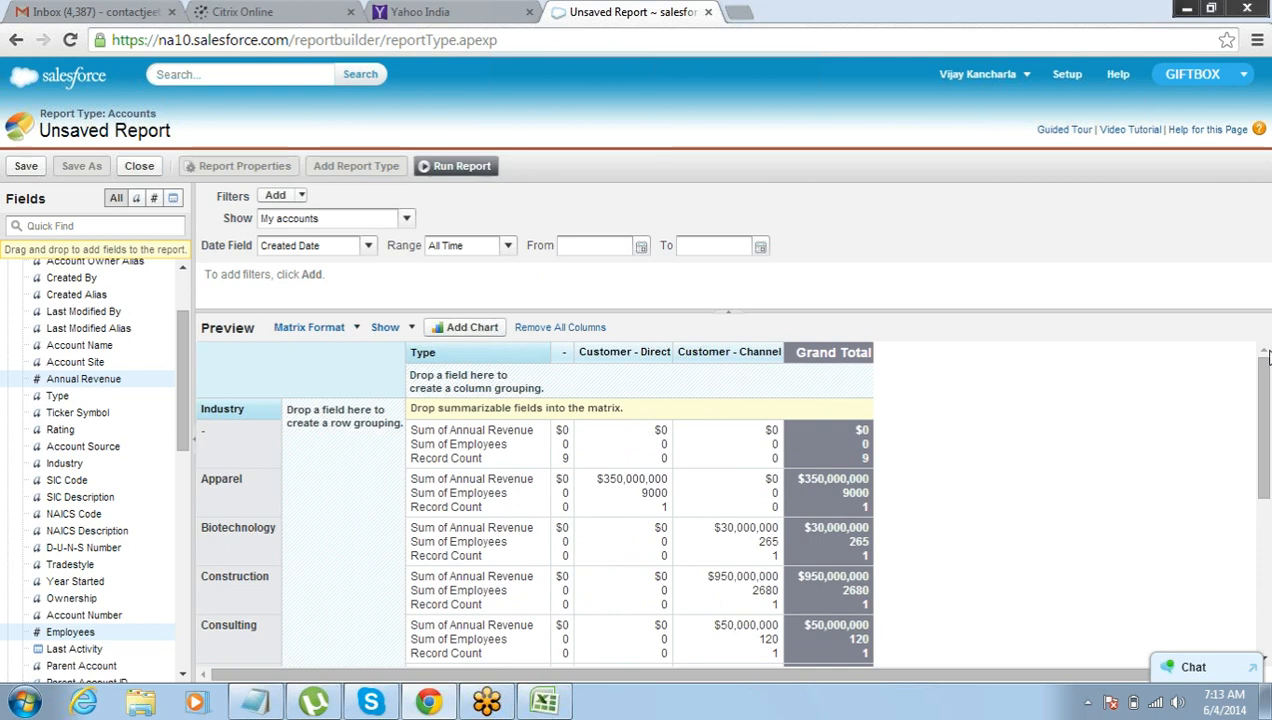
pyautogui.moveTo(1266, 423); pyautogui.dragTo(1266, 350)
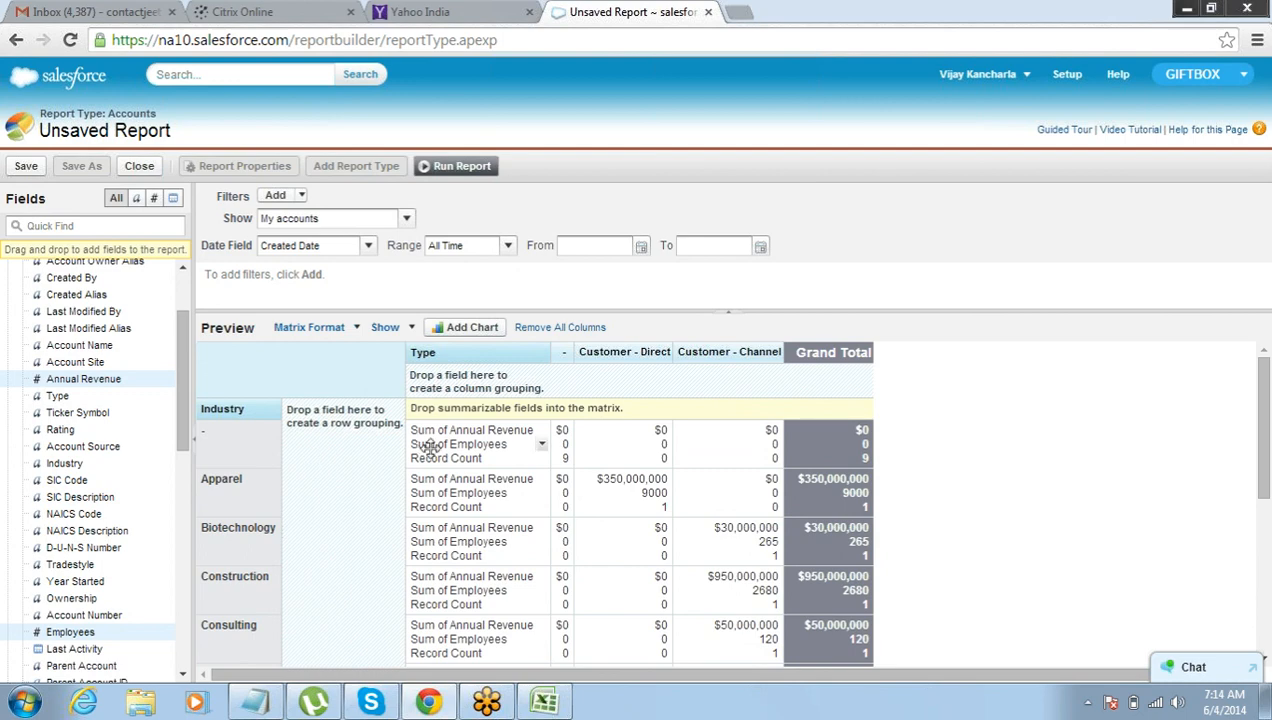
# - Hide the drop zones and the record count, leaving only the annual revenue and employee sums in the matrix
pyautogui.click(411, 328)
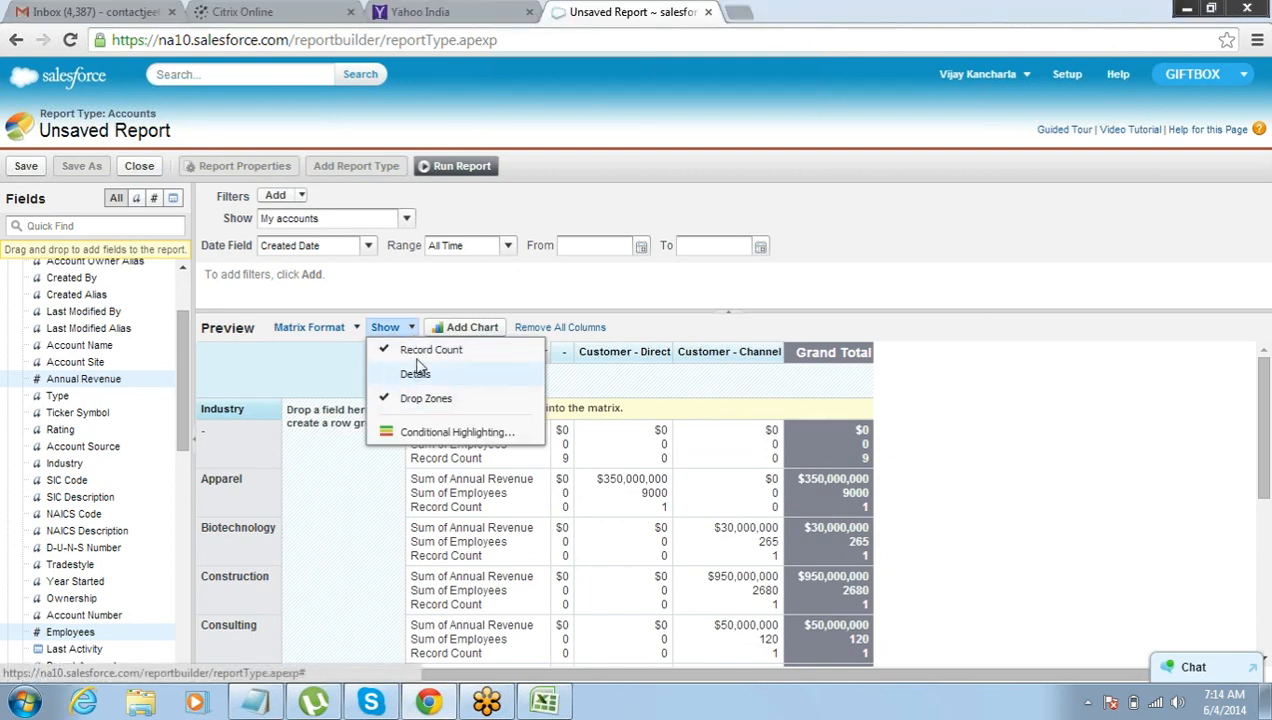
pyautogui.click(345, 480)
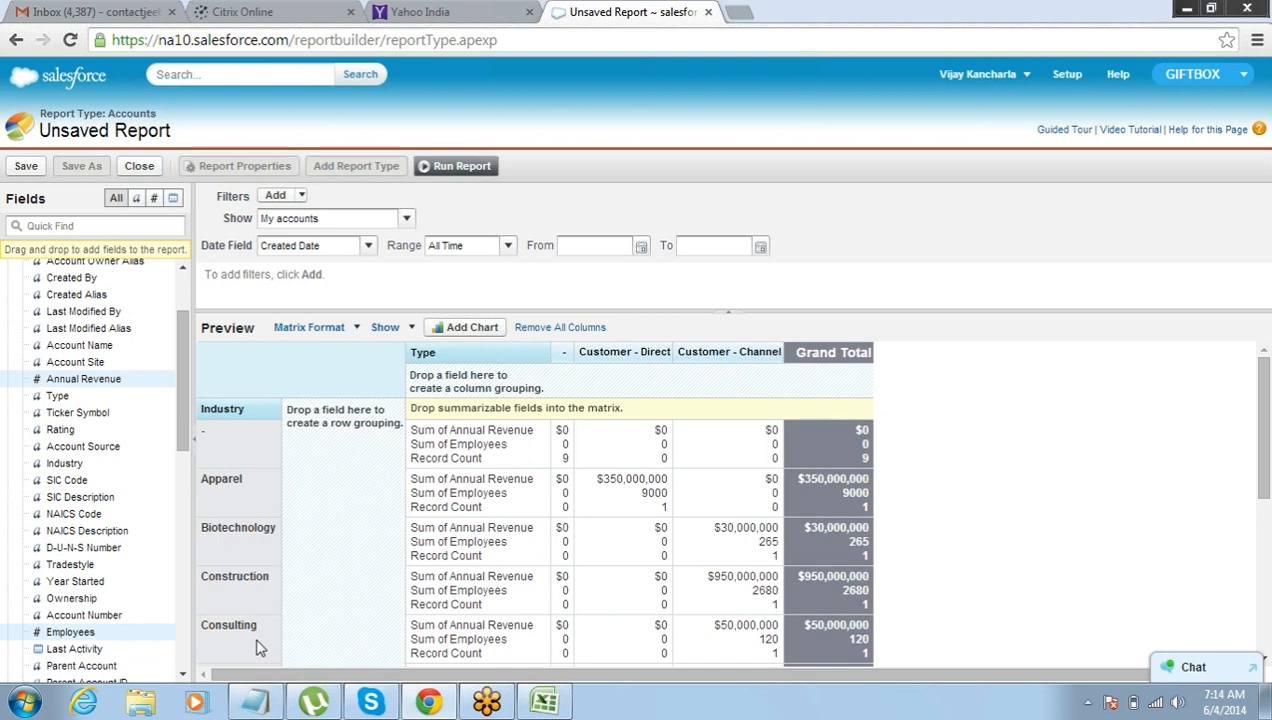
pyautogui.click(409, 330)
pyautogui.click(400, 405)
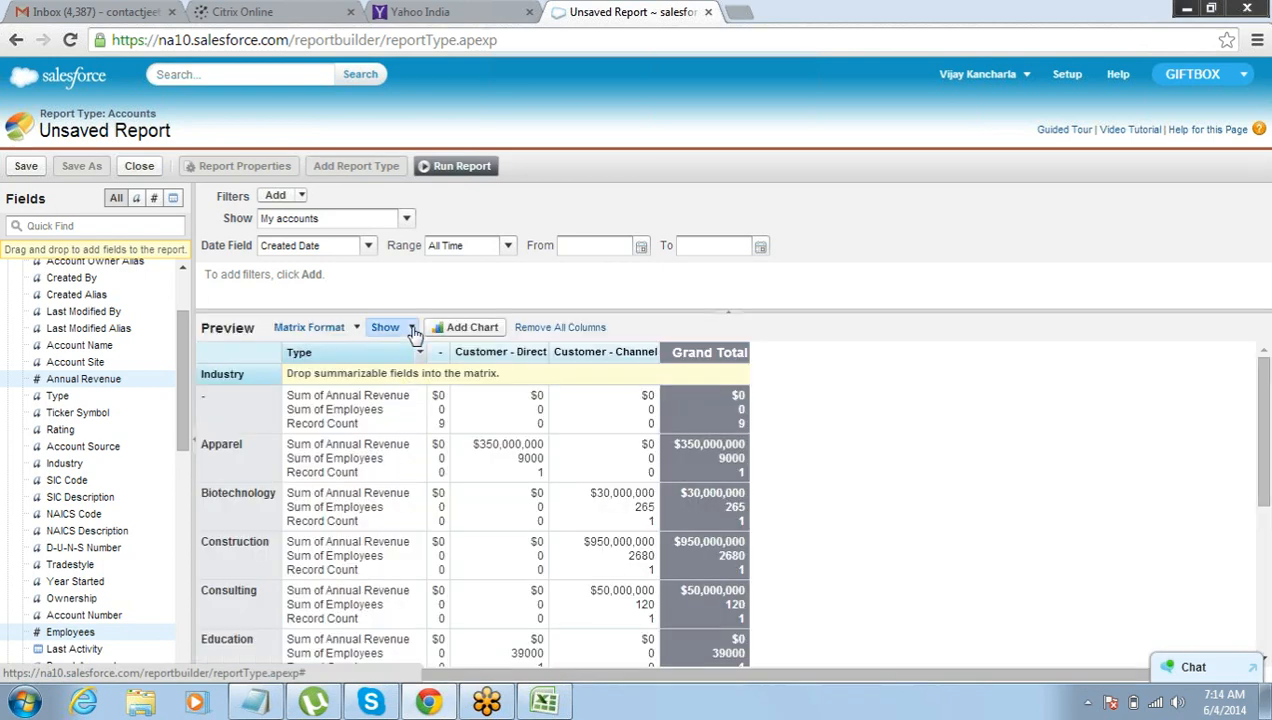
pyautogui.click(413, 332)
pyautogui.click(340, 397)
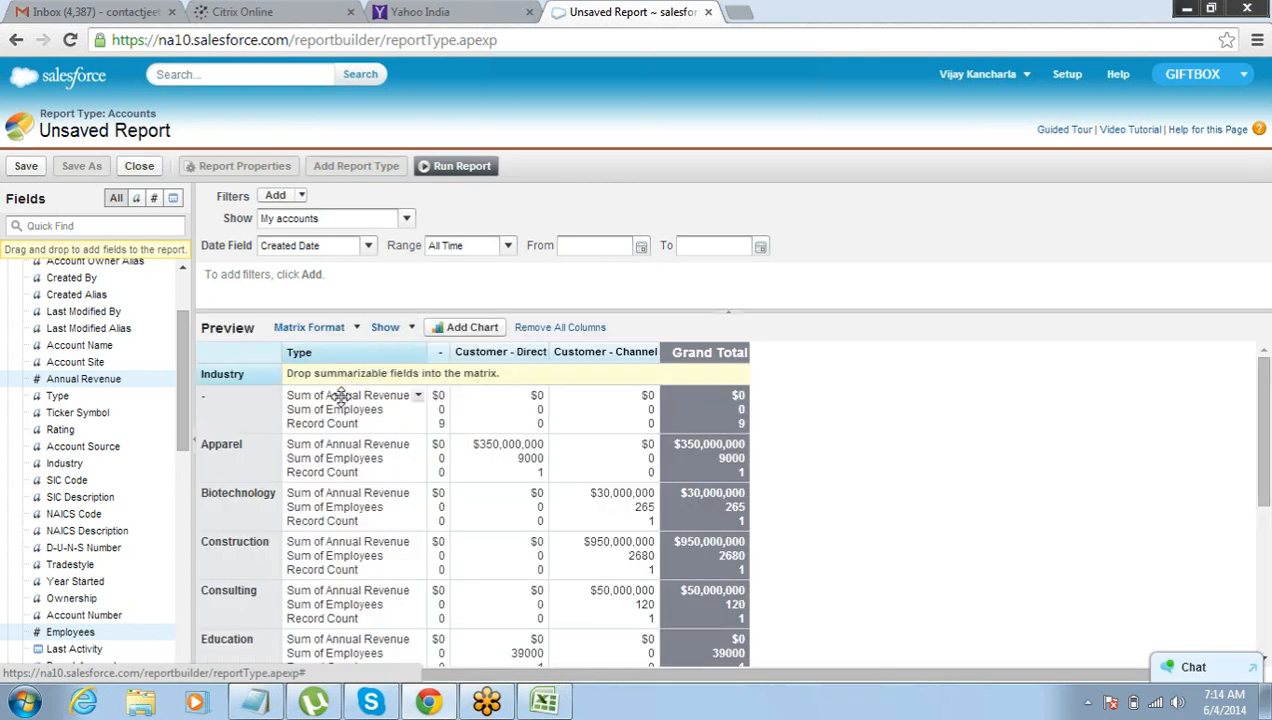
pyautogui.click(312, 424)
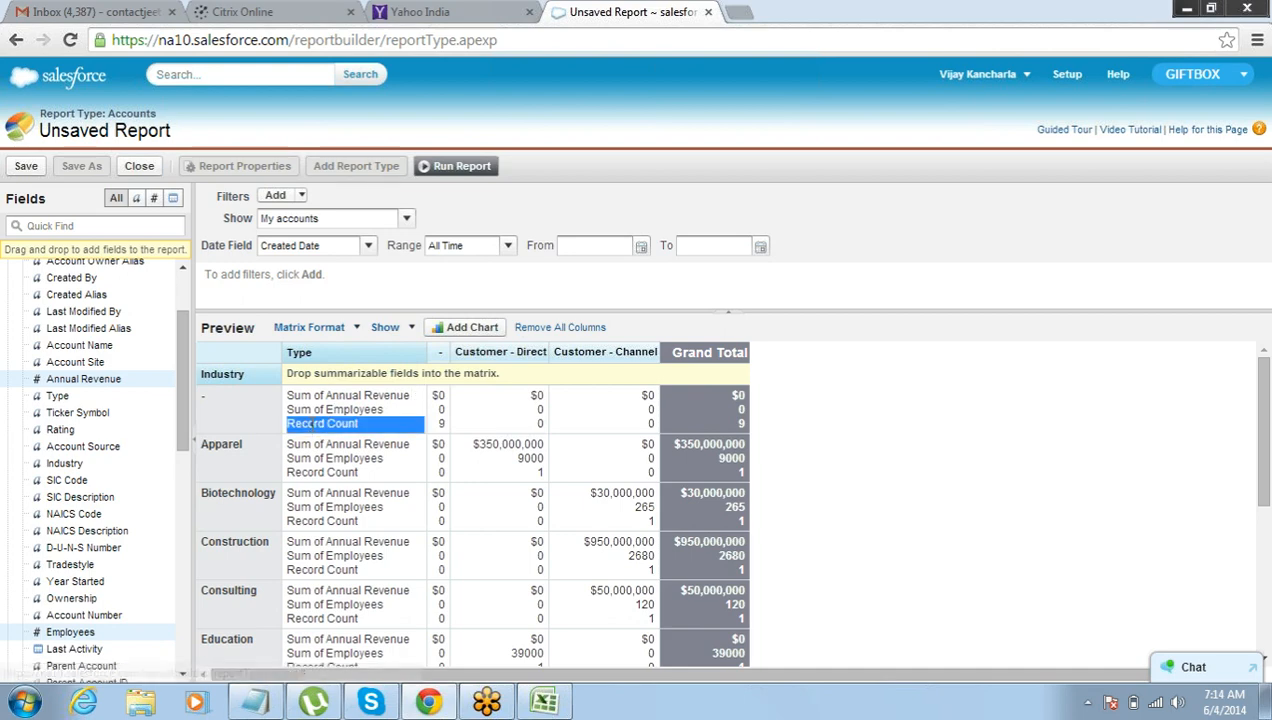
pyautogui.click(438, 428)
pyautogui.moveTo(437, 425)
pyautogui.mouseDown()
pyautogui.moveTo(452, 411)
pyautogui.moveTo(449, 423)
pyautogui.mouseUp()
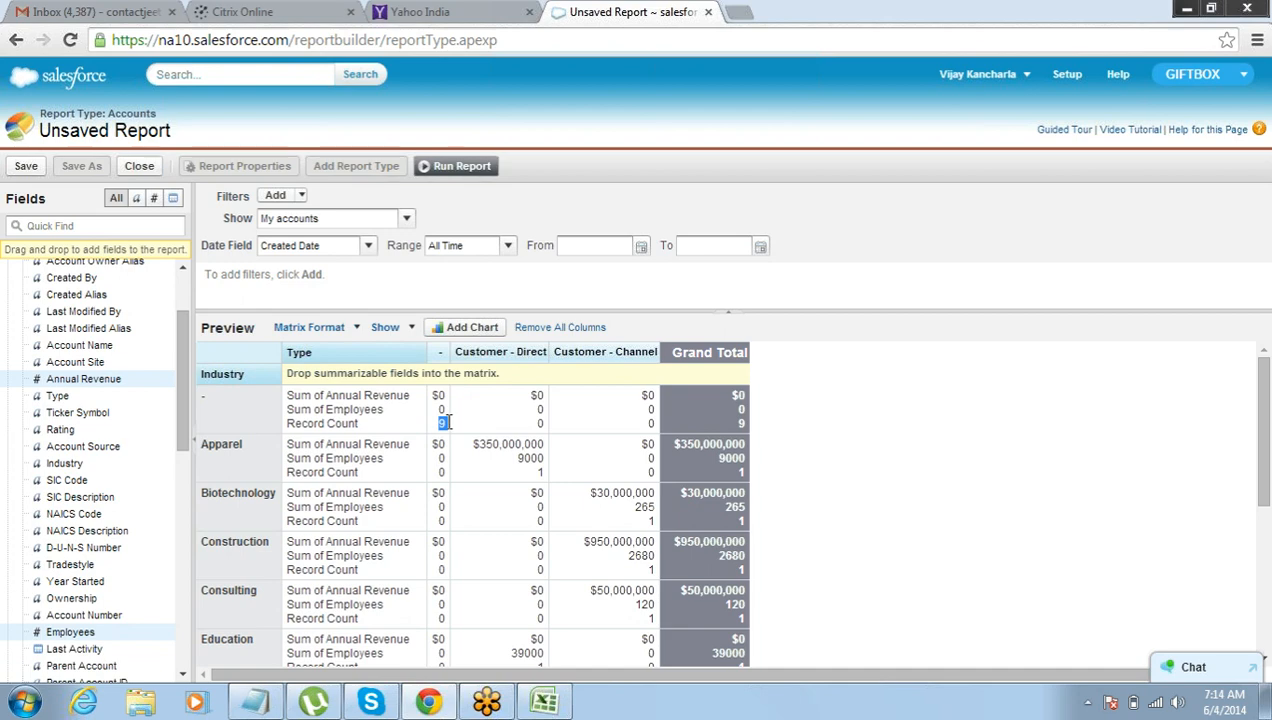
pyautogui.click(412, 328)
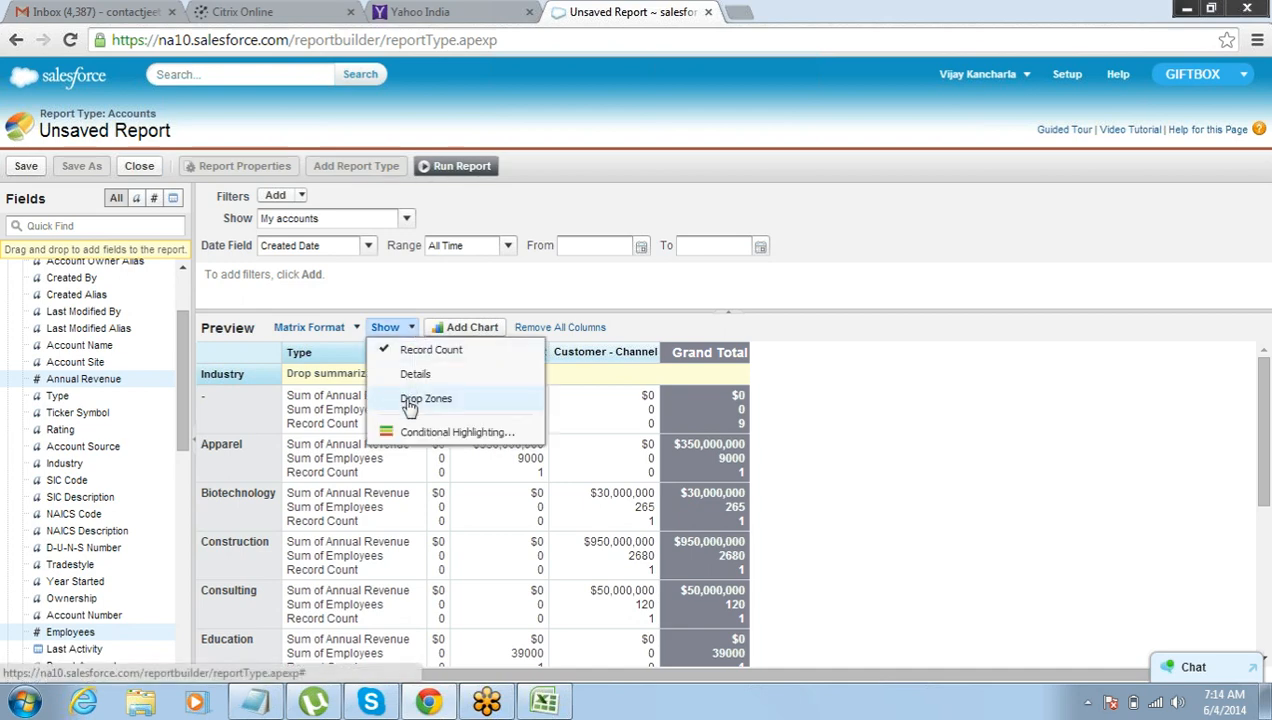
pyautogui.click(411, 349)
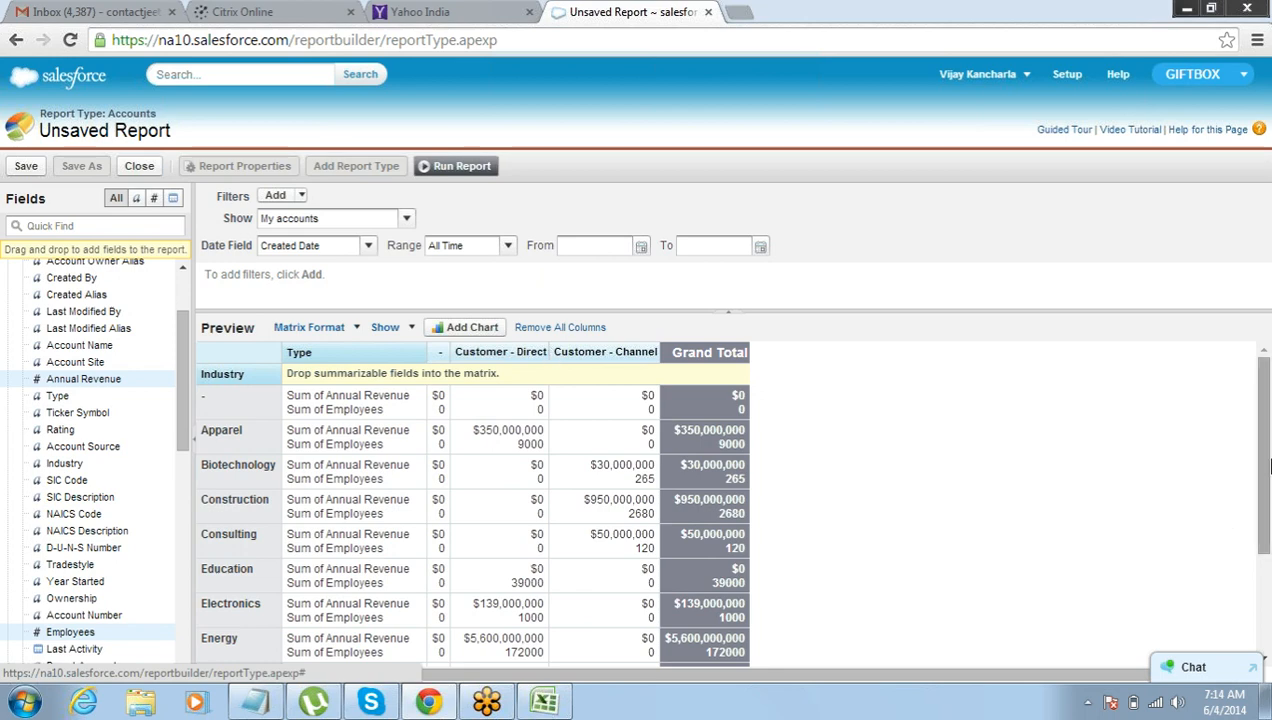
# - Switch to the session notes in Notepad that list the report formats
pyautogui.moveTo(1263, 480)
pyautogui.mouseDown()
pyautogui.moveTo(1268, 582)
pyautogui.moveTo(1263, 455)
pyautogui.mouseUp()
pyautogui.moveTo(1264, 452); pyautogui.dragTo(1266, 490)
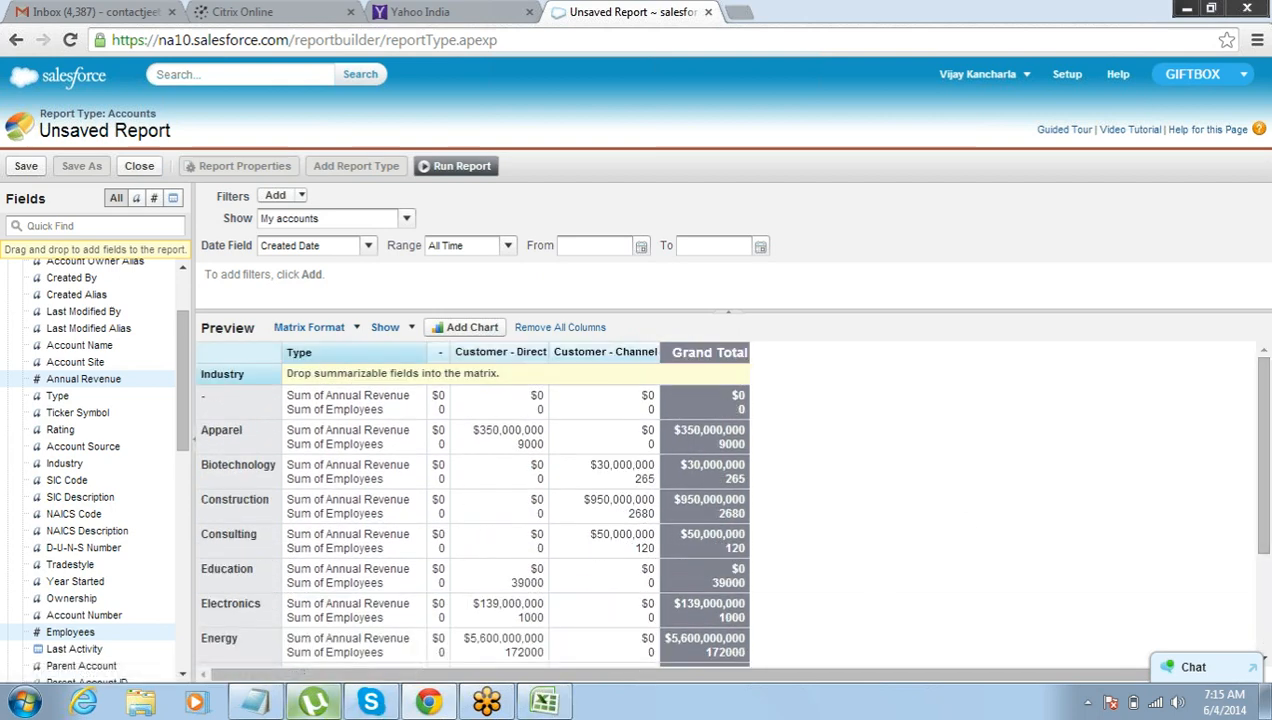
pyautogui.click(236, 704)
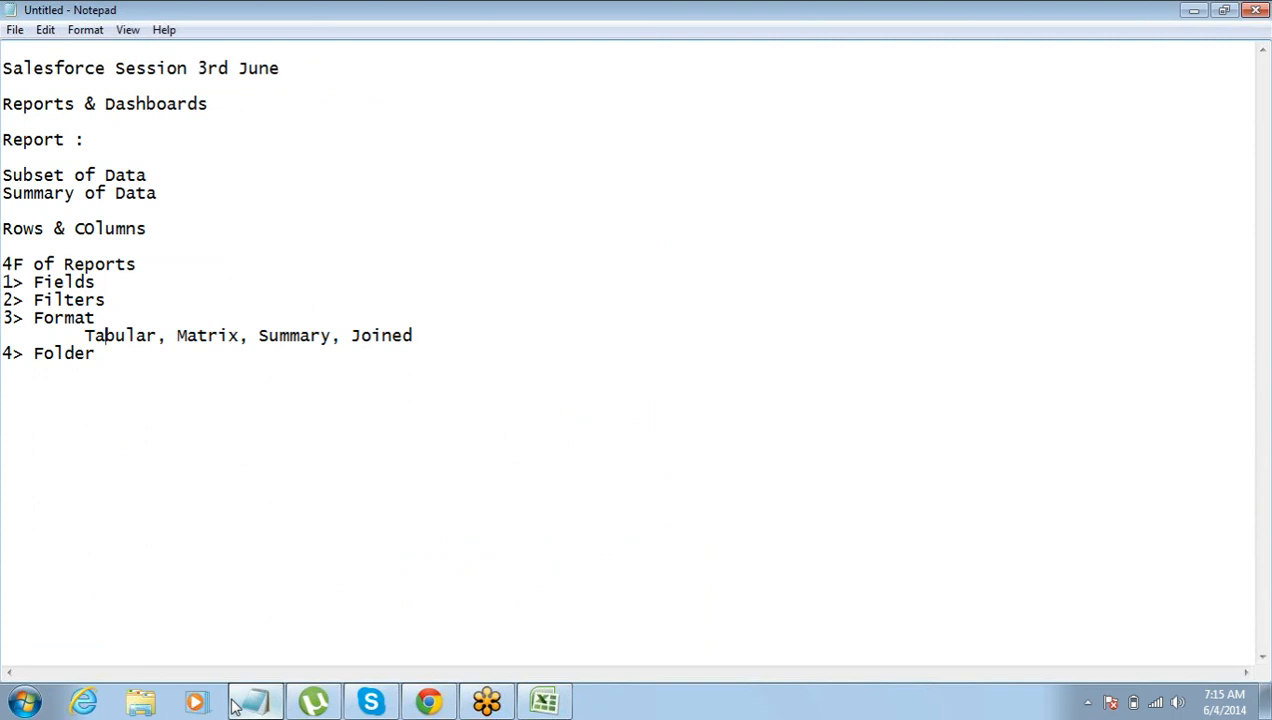
# - Highlight the Joined format and then the other three formats in the notes, and return to the matrix report preview's Grand Total row
pyautogui.doubleClick(383, 336)
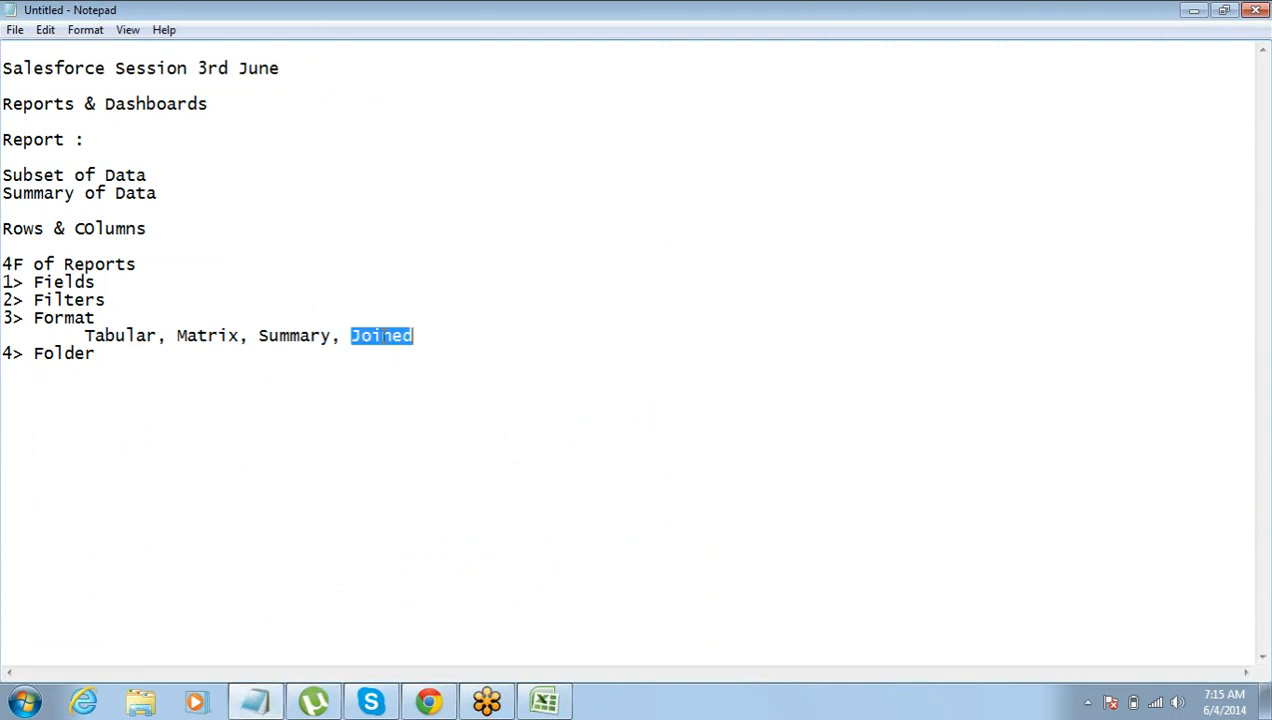
pyautogui.click(382, 336)
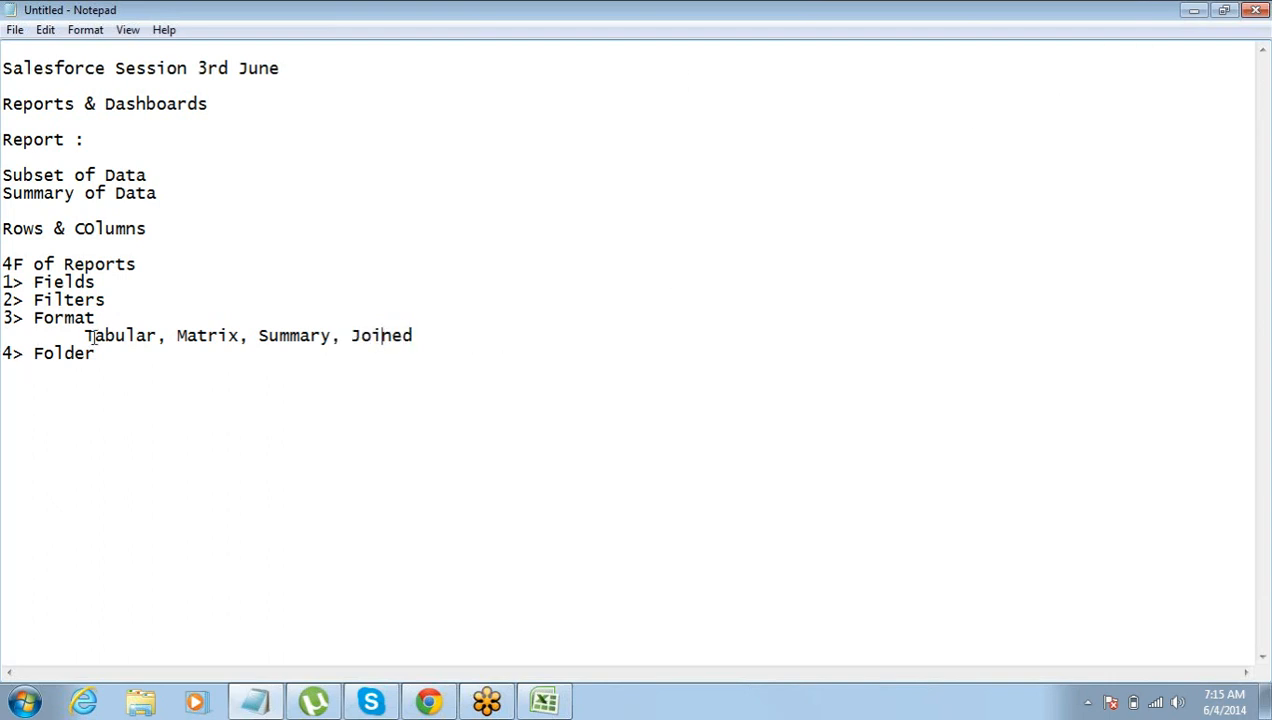
pyautogui.moveTo(85, 335); pyautogui.dragTo(331, 337)
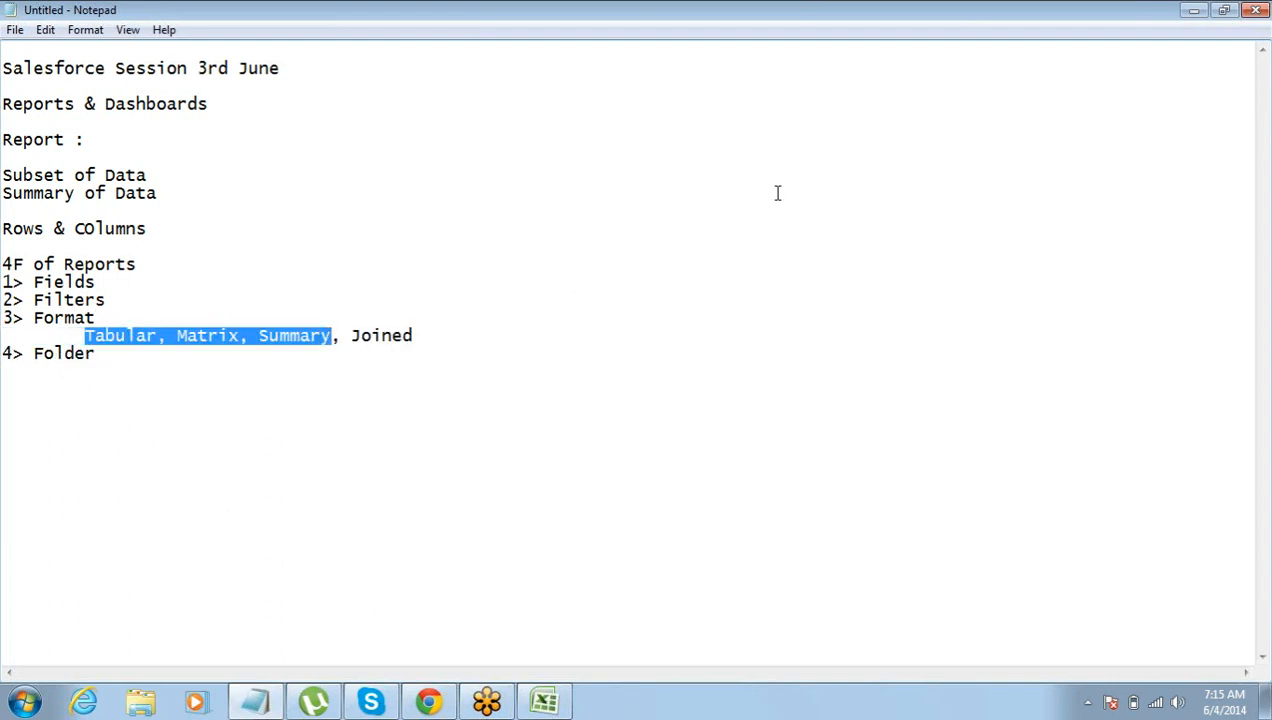
pyautogui.click(1193, 10)
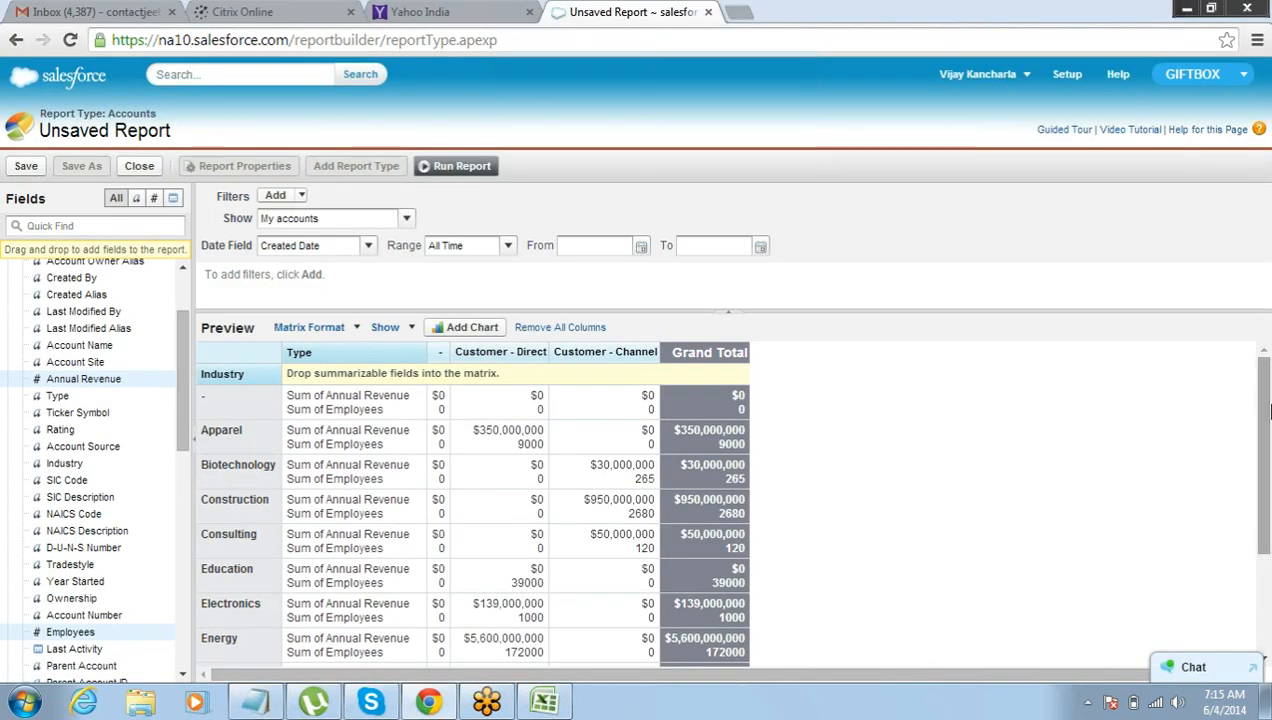
pyautogui.moveTo(1264, 412); pyautogui.dragTo(1264, 530)
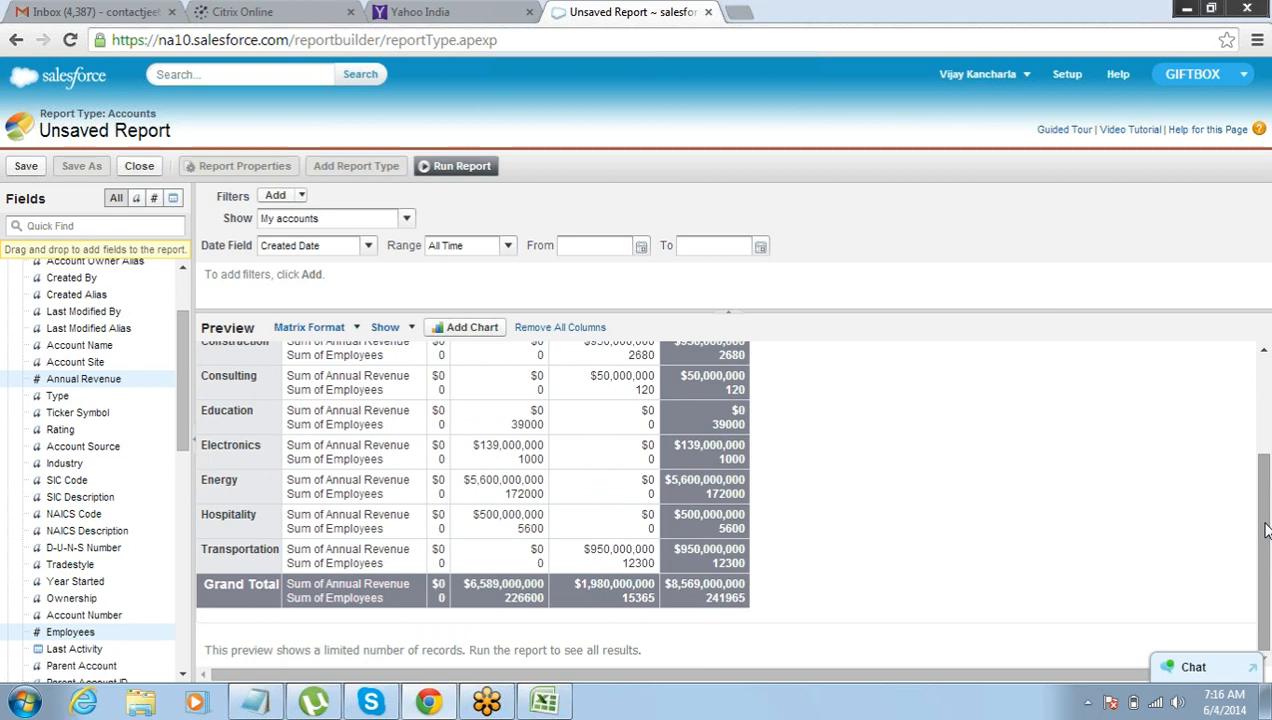
# - Switch to Notepad and add the heading "What can we do with the reports:" below the 4F list
pyautogui.click(255, 702)
pyautogui.click(122, 355)
pyautogui.press('Return')
pyautogui.press('Return')
pyautogui.press('Return')
pyautogui.write('What t')
pyautogui.press('BackSpace')
pyautogui.write('can we do with the reports:')
pyautogui.press('Return')
# - Add "1> Save it for future use" as the first item under the new heading
pyautogui.write('1')
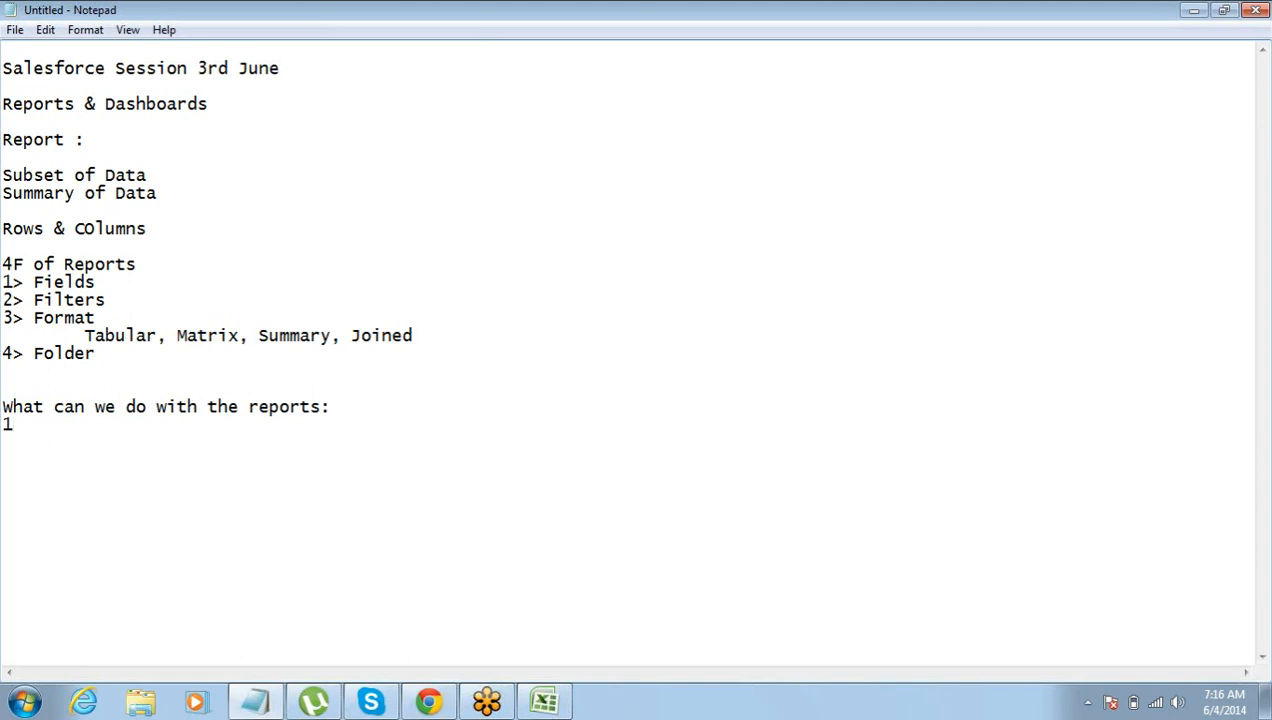
pyautogui.write('> Save it for fur')
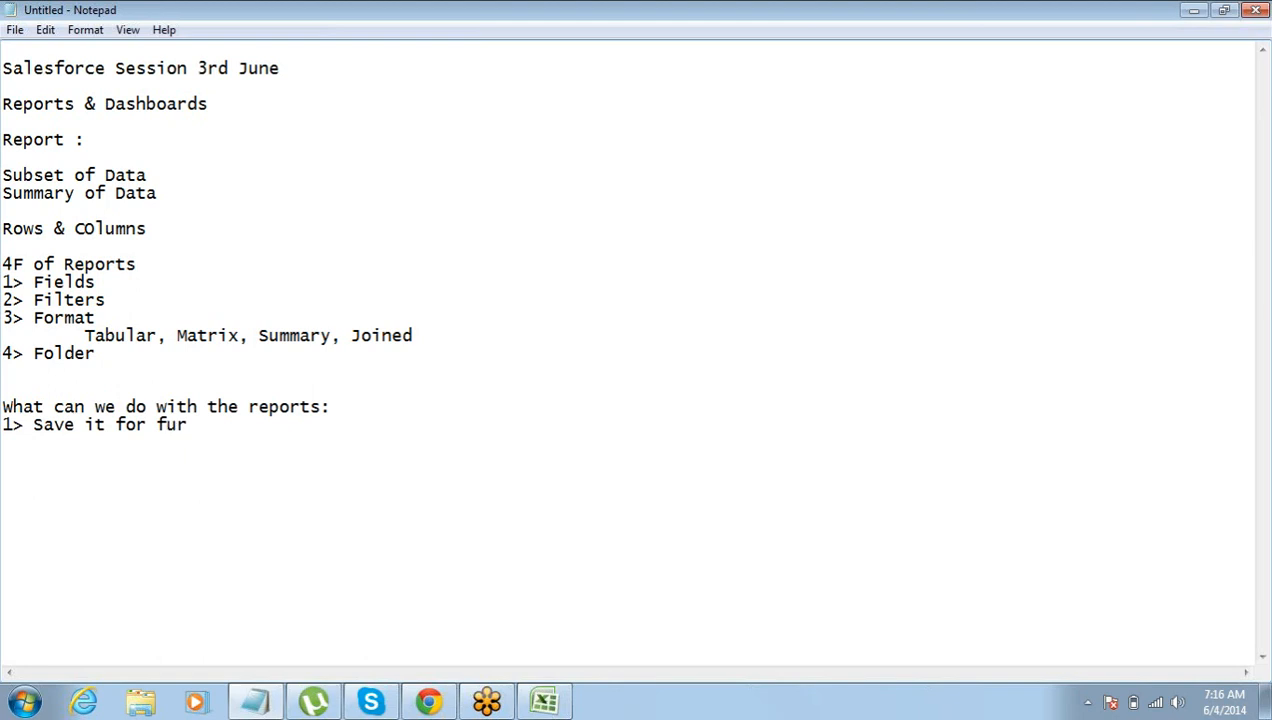
pyautogui.press('BackSpace')
pyautogui.write('ture use')
pyautogui.press('Return')
# - Add "2> Export the Report (Excel/ CSV)" as the second item in the list of report uses
pyautogui.write('2> ')
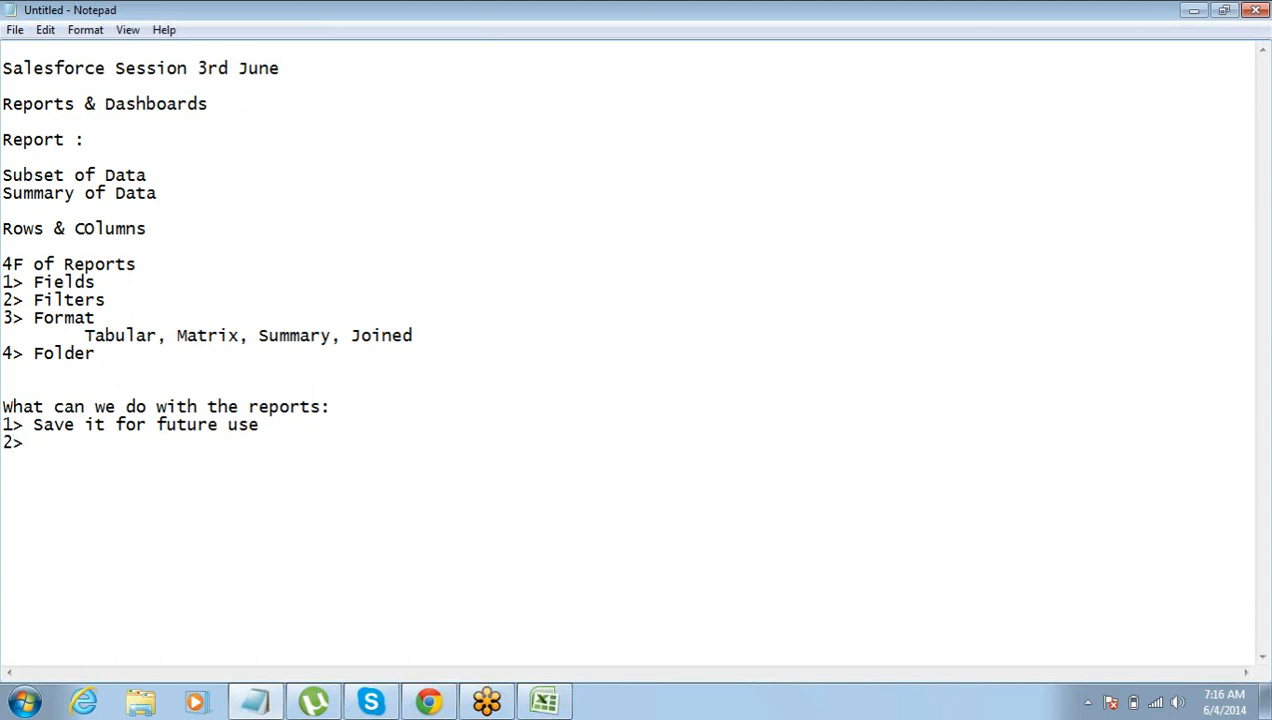
pyautogui.write('Export the Report')
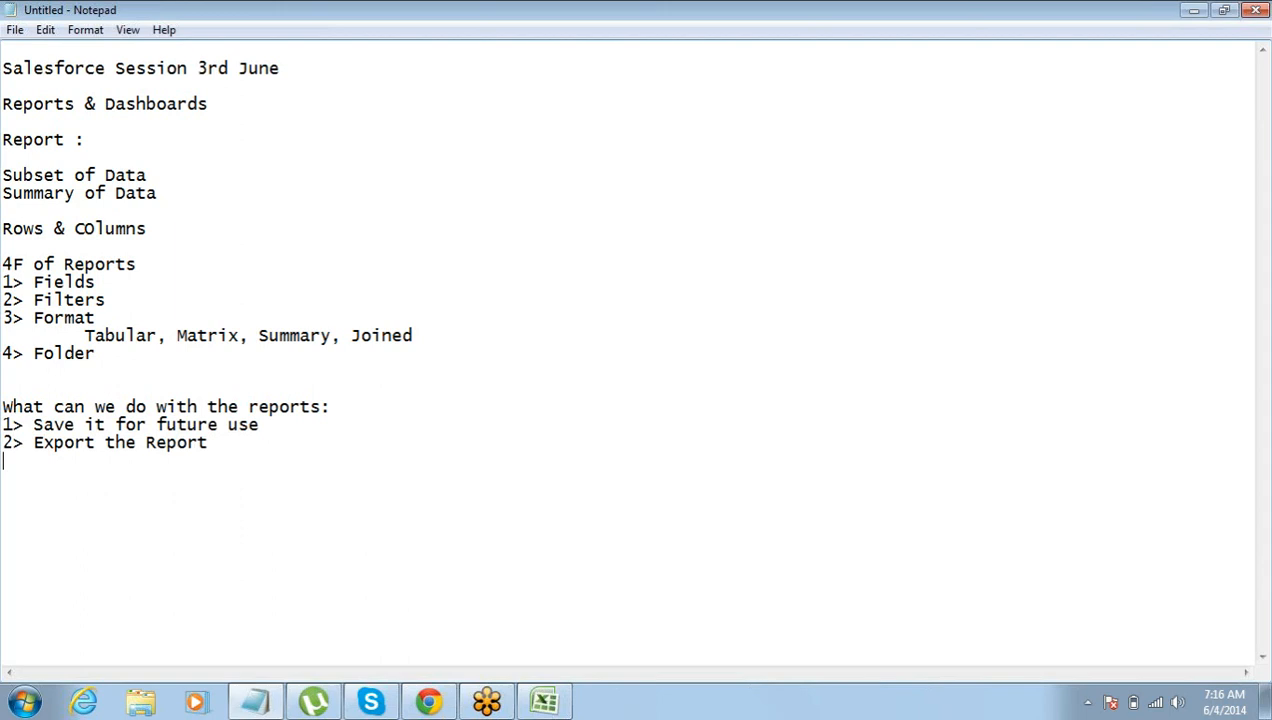
pyautogui.press('BackSpace')
pyautogui.write('(Exc')
pyautogui.write(')')
pyautogui.press('Left')
pyautogui.write('Excel/ CSV')
pyautogui.press('End')
pyautogui.press('Return')
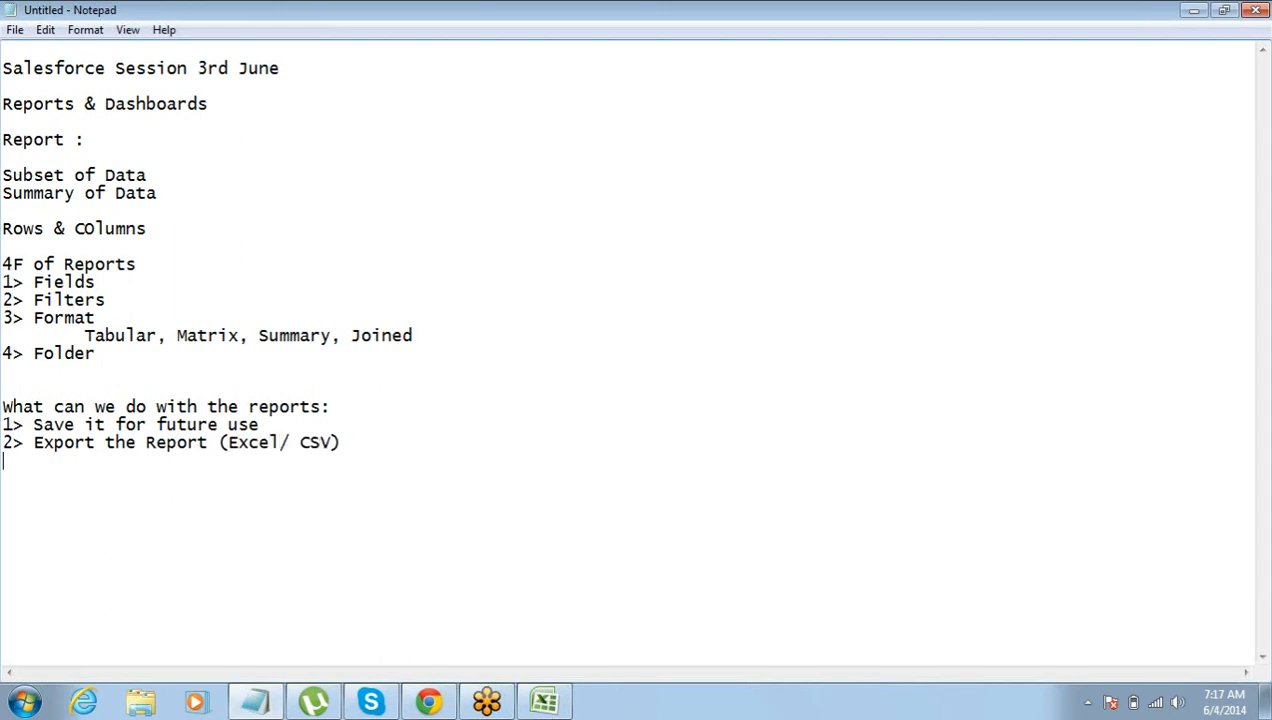
# - Add "3> Print the Report" as the third item in the list of report uses
pyautogui.write('3>')
pyautogui.write('Print the')
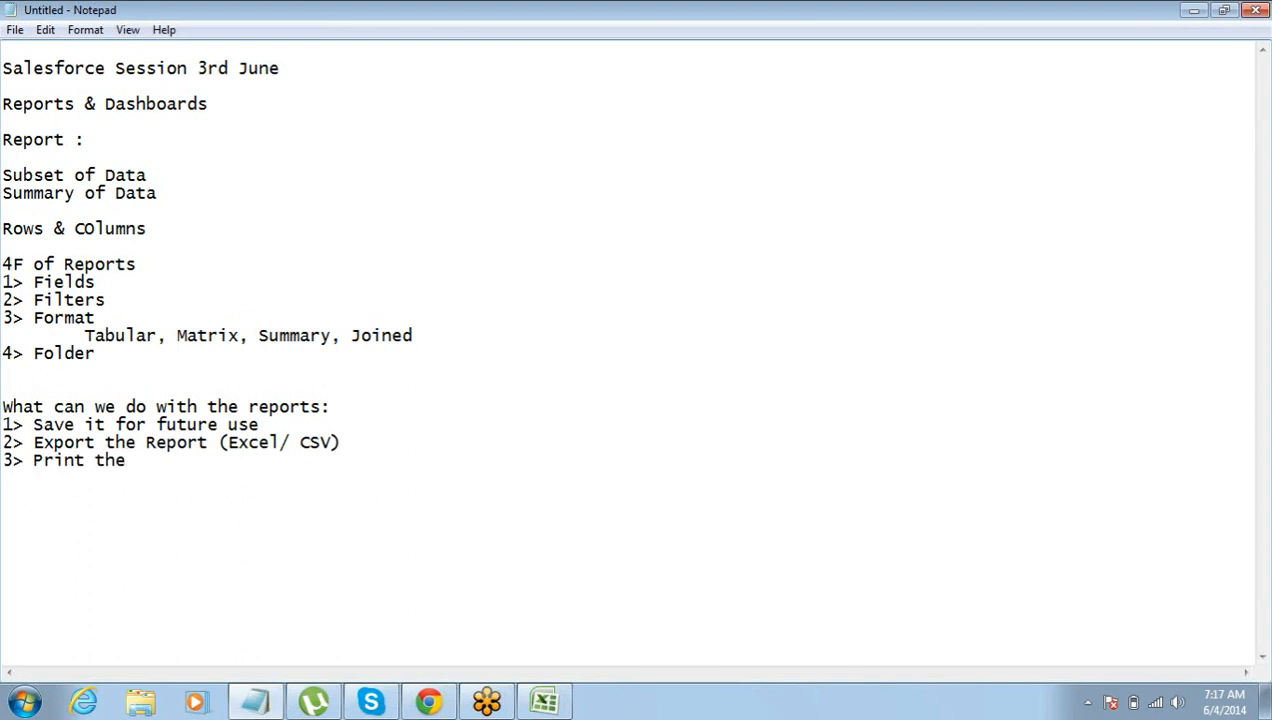
pyautogui.write(' Report')
pyautogui.press('Return')
# - Add "4> Schedule the Report" as the fourth item in the list of report uses
pyautogui.write('4> S')
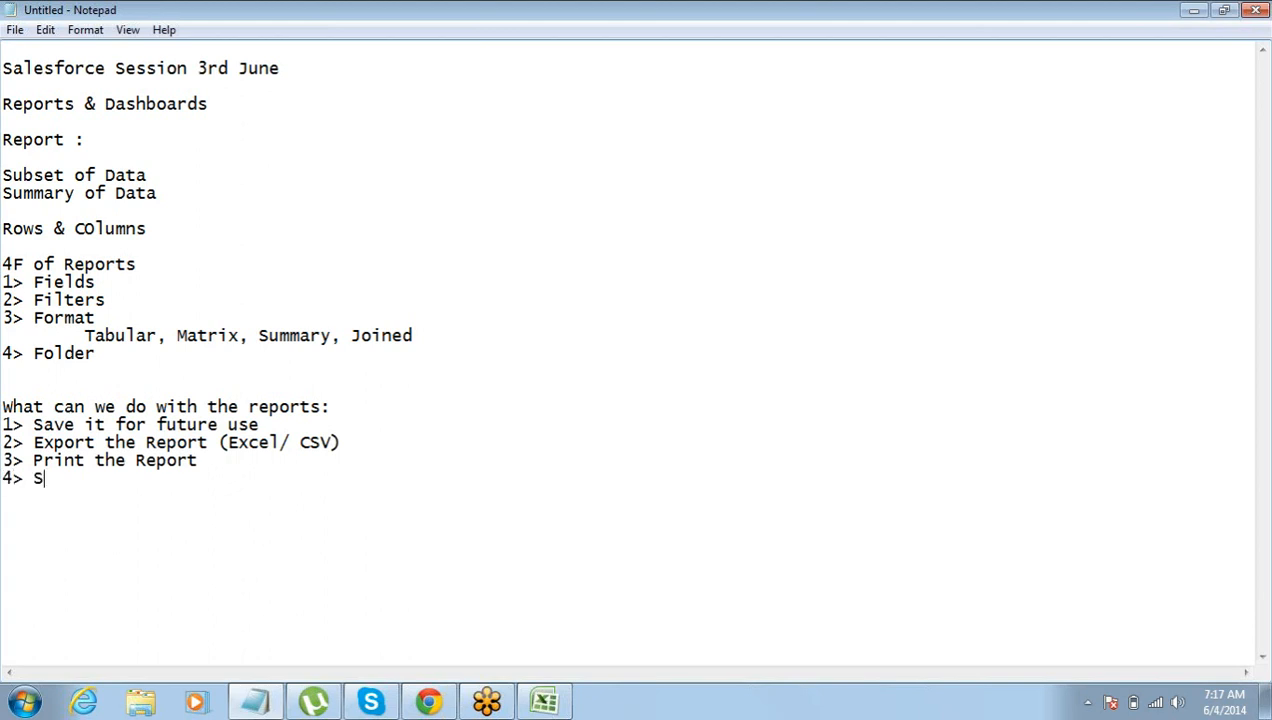
pyautogui.write('chedule a ')
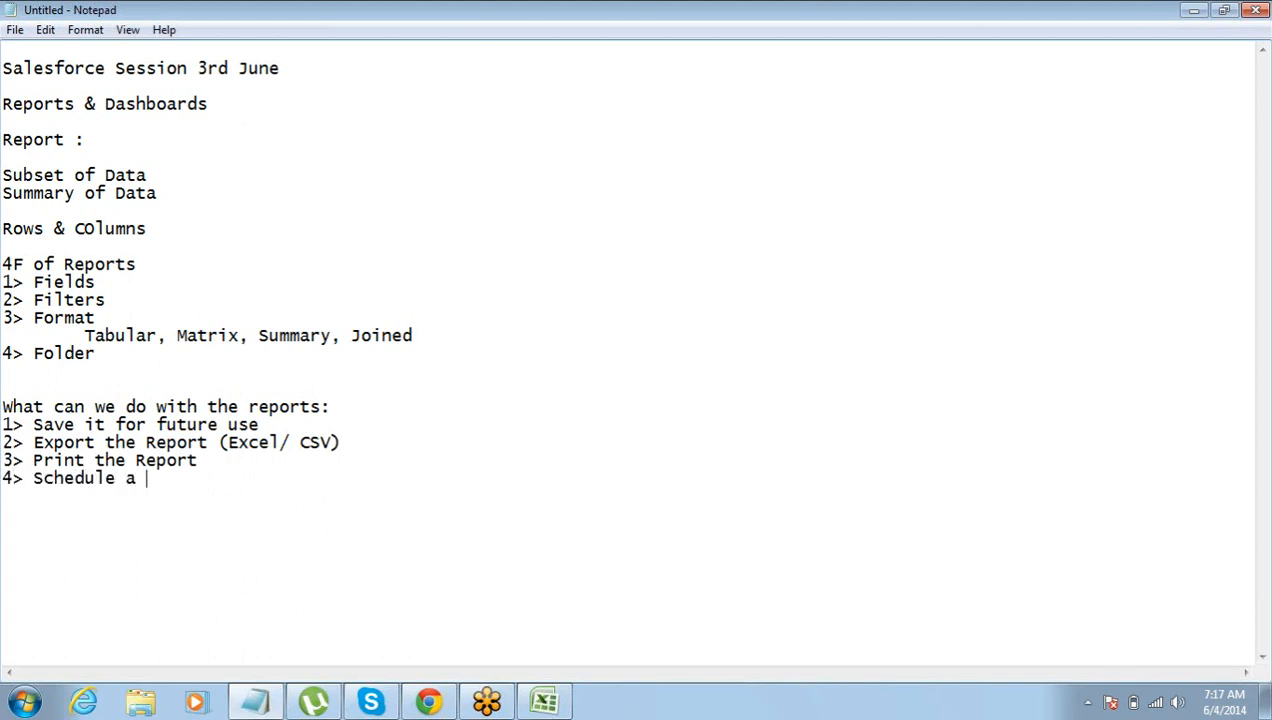
pyautogui.write('Report')
pyautogui.hotkey('ctrl', 'Left')
pyautogui.hotkey('ctrl', 'shift', 'Left')
pyautogui.write('the')
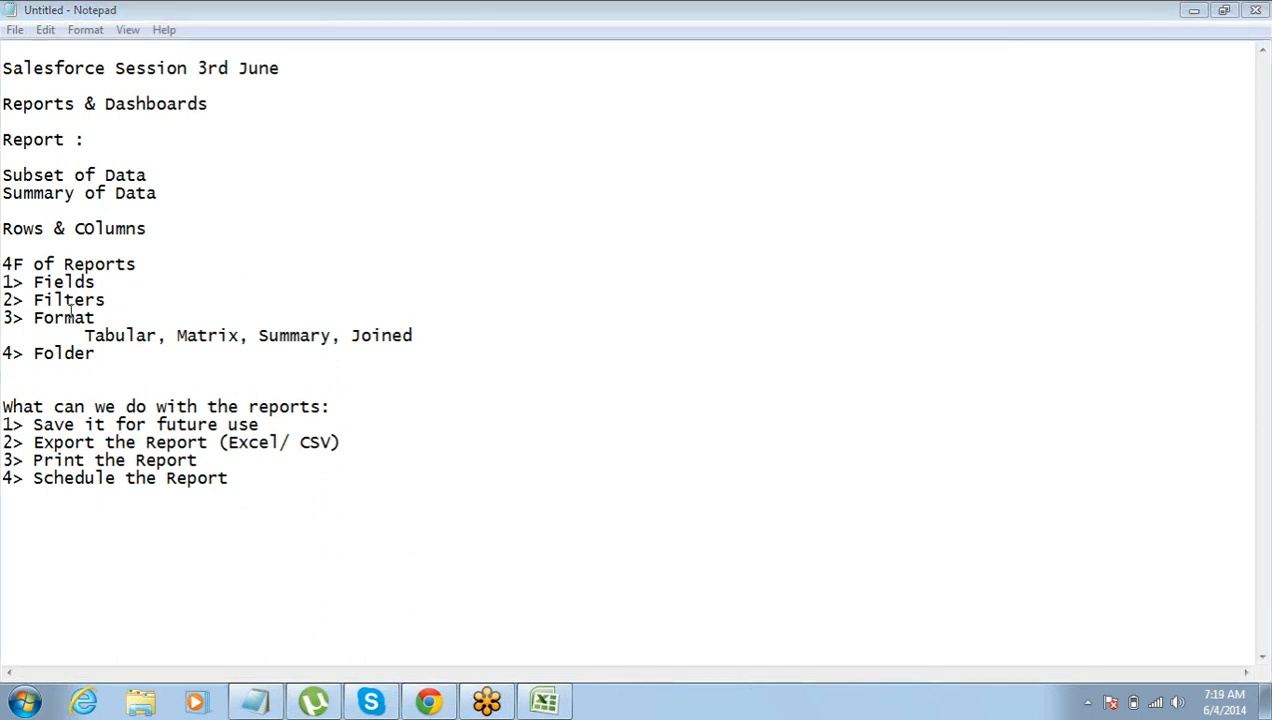
# - Highlight the Folder entry in the notes, and then the four listed report uses
pyautogui.doubleClick(54, 355)
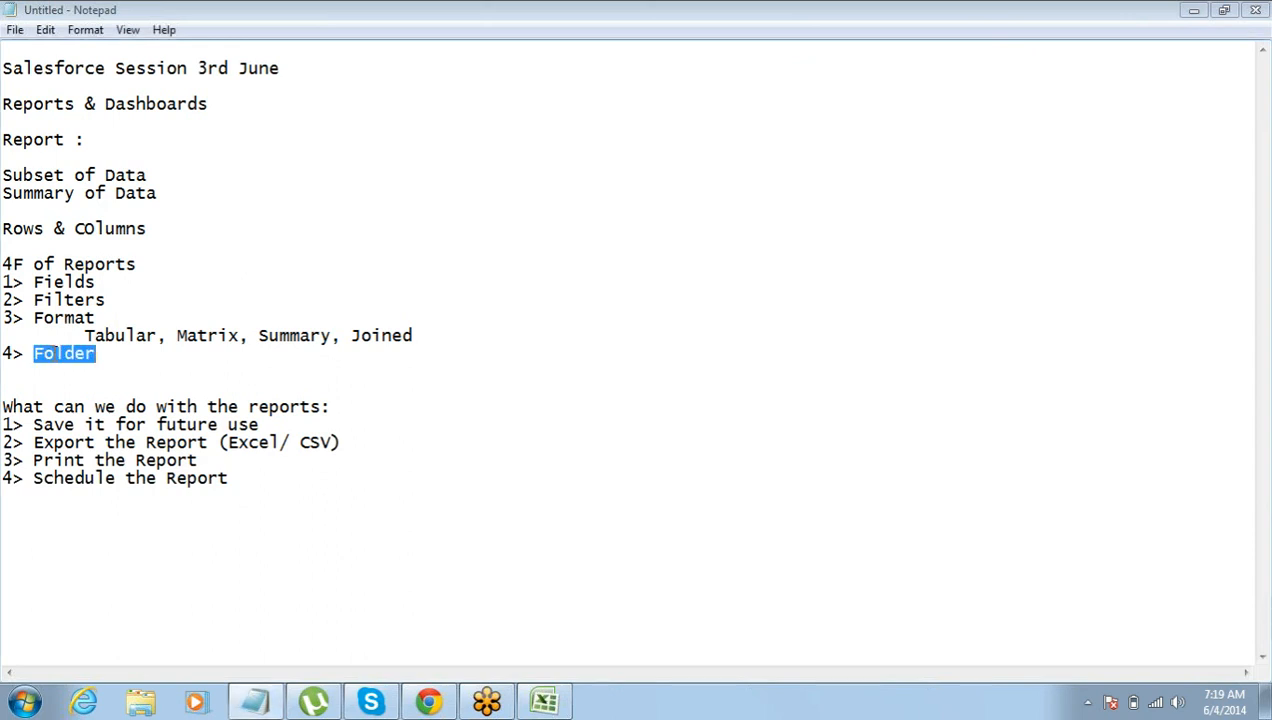
pyautogui.click(35, 353)
pyautogui.press('Right')
pyautogui.hotkey('shift', 'End')
pyautogui.click(36, 352)
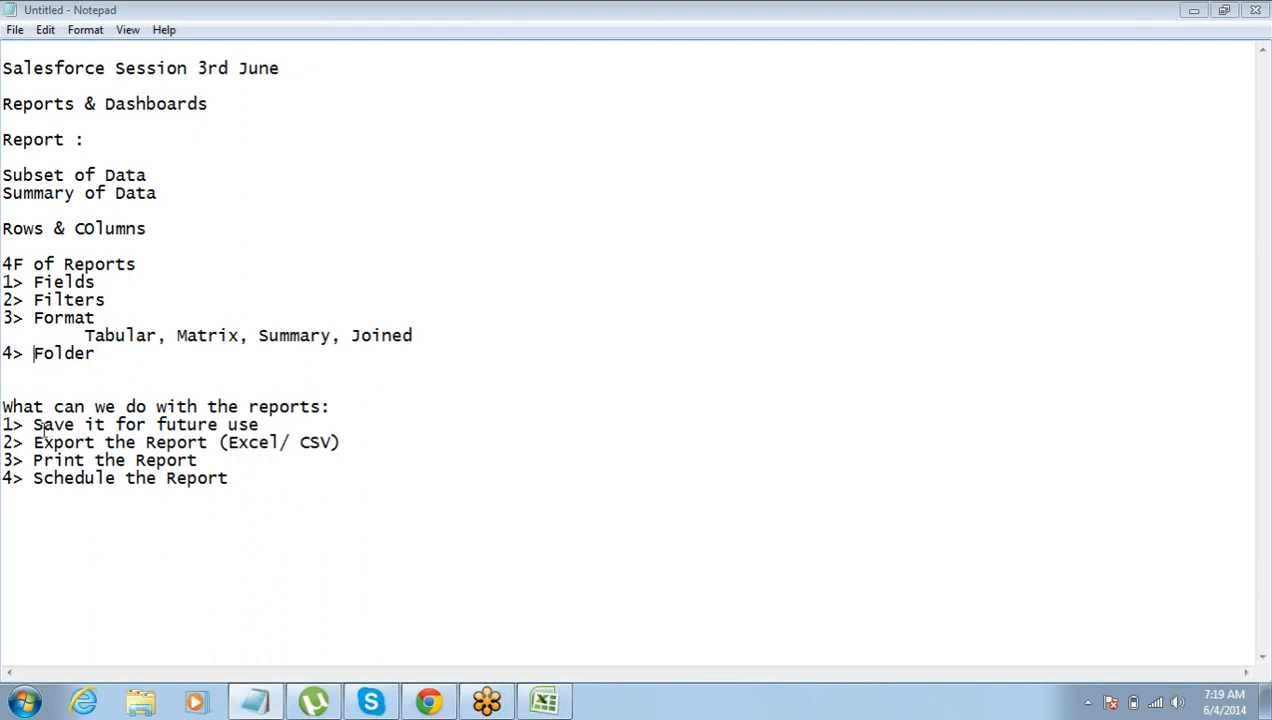
pyautogui.moveTo(33, 424); pyautogui.dragTo(284, 492)
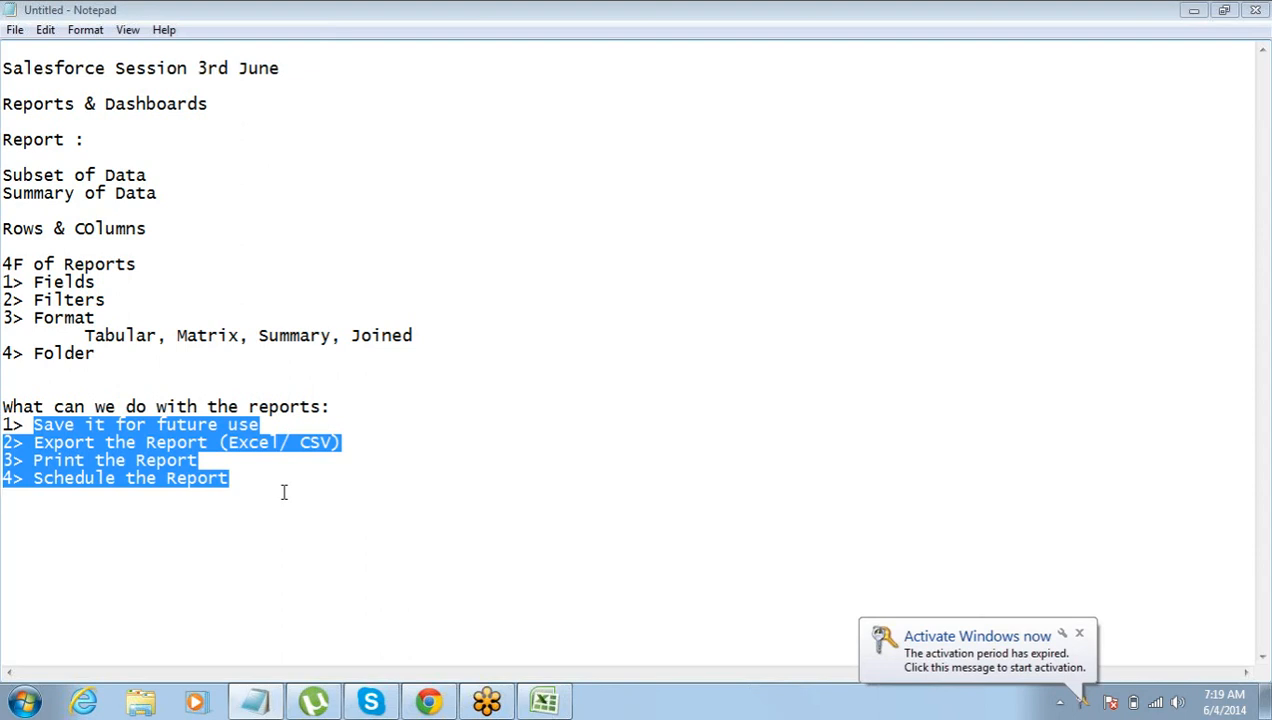
# - Switch to Salesforce in Chrome, run the accounts matrix report and review its results down to the Grand Total row
pyautogui.click(423, 703)
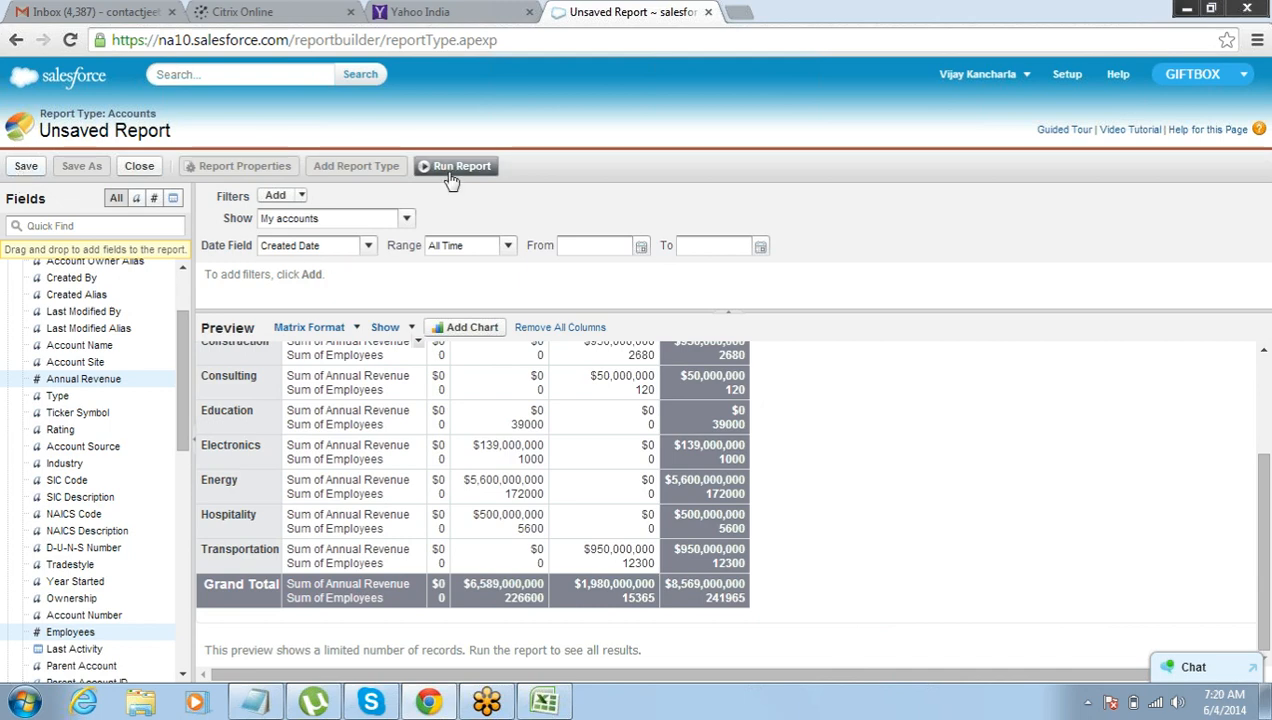
pyautogui.click(451, 176)
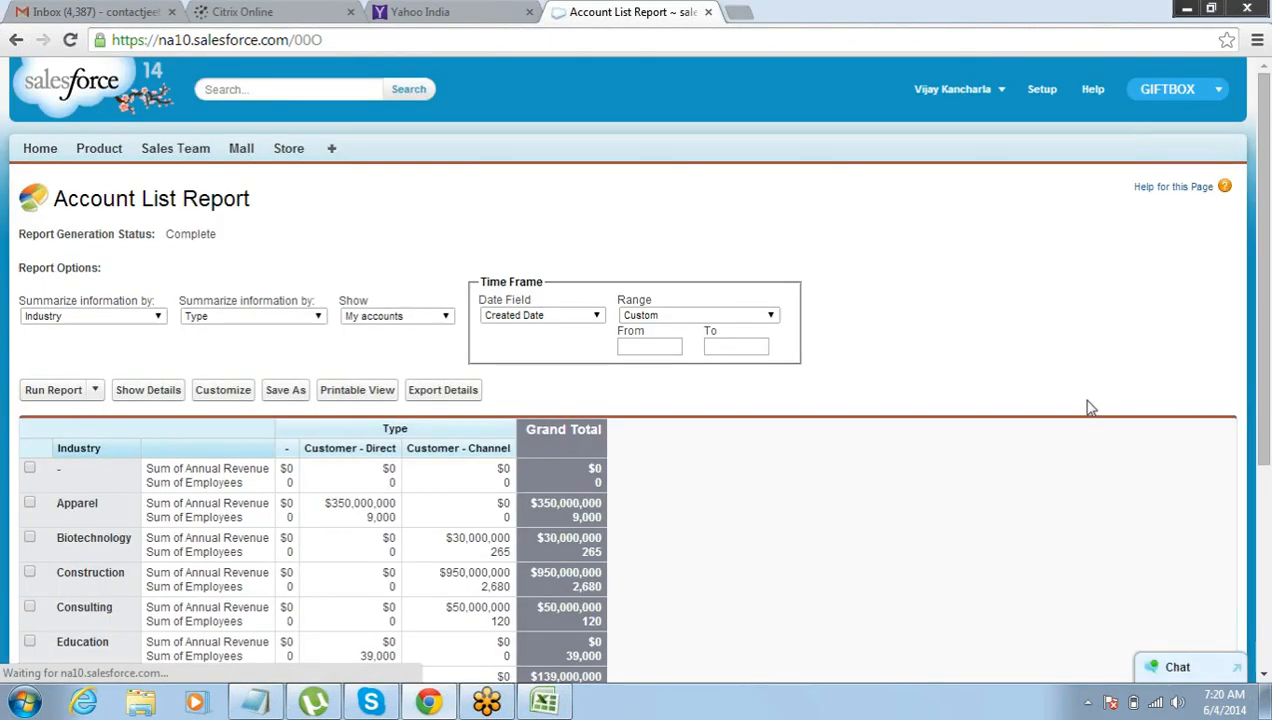
pyautogui.moveTo(1262, 369); pyautogui.dragTo(1268, 537)
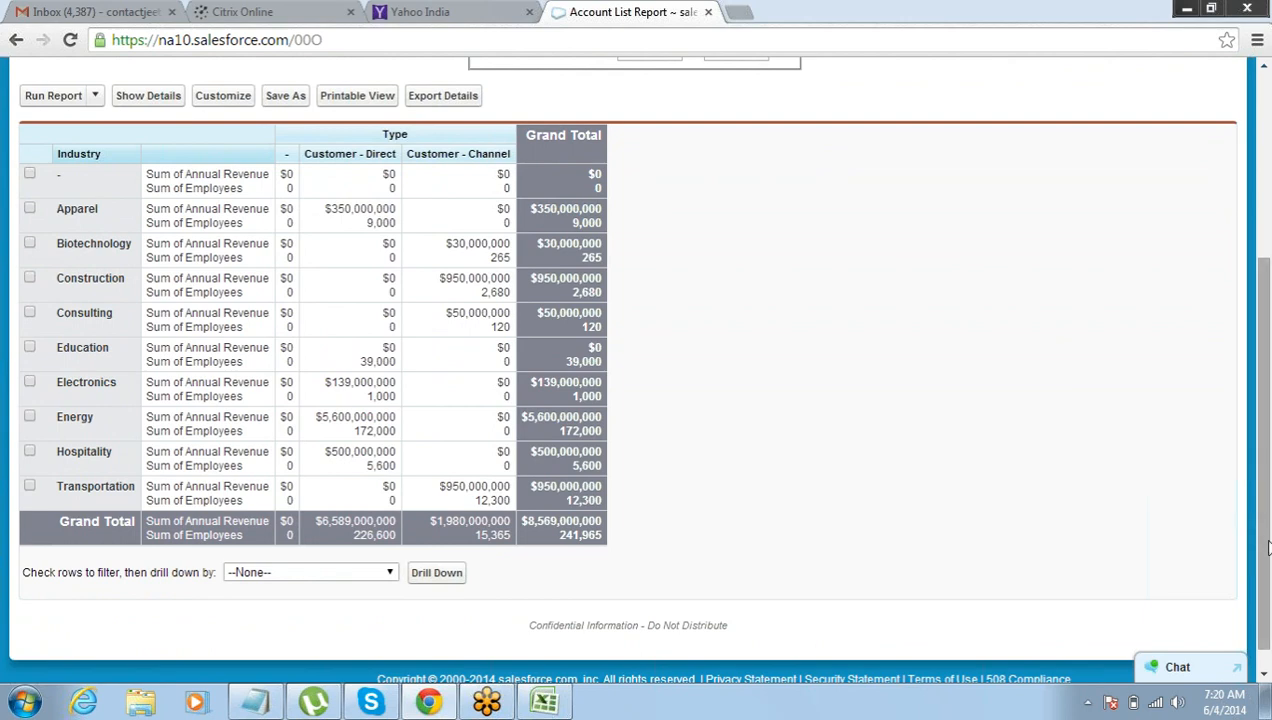
pyautogui.moveTo(1268, 545); pyautogui.dragTo(1268, 496)
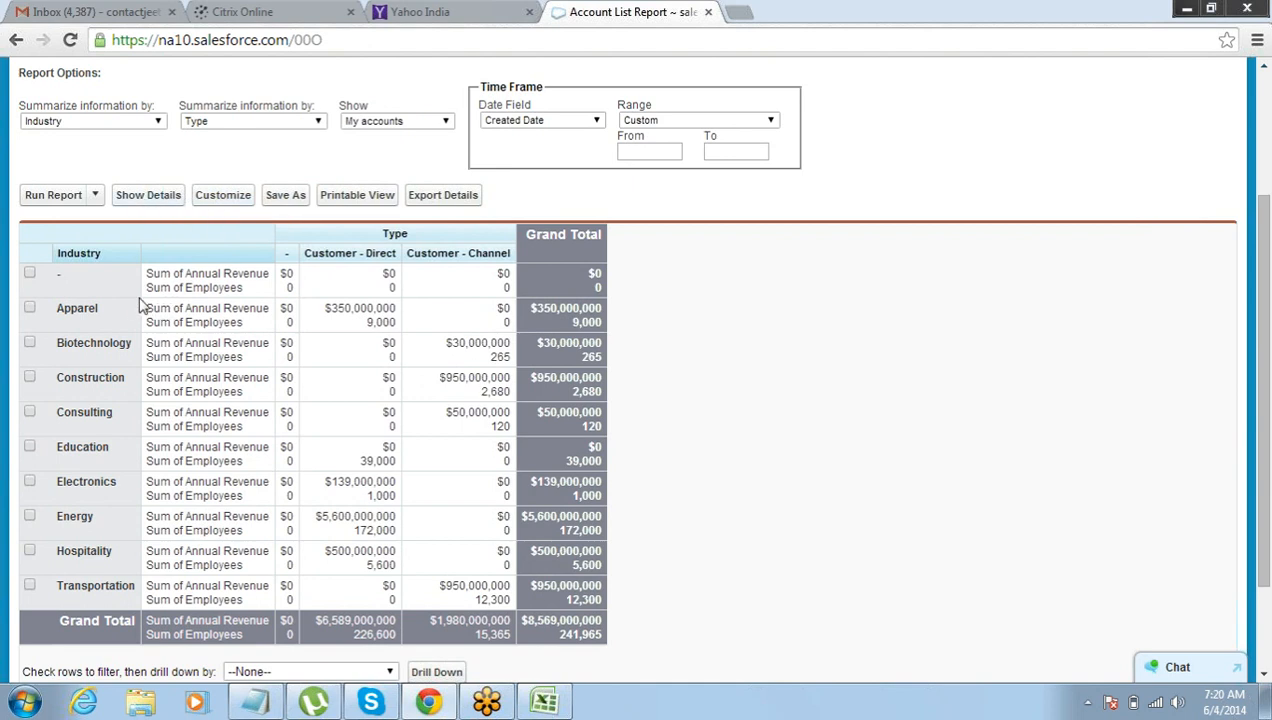
# - Look at the report's run options, including Schedule Future Runs, and open the form for saving the Account List Report
pyautogui.click(96, 196)
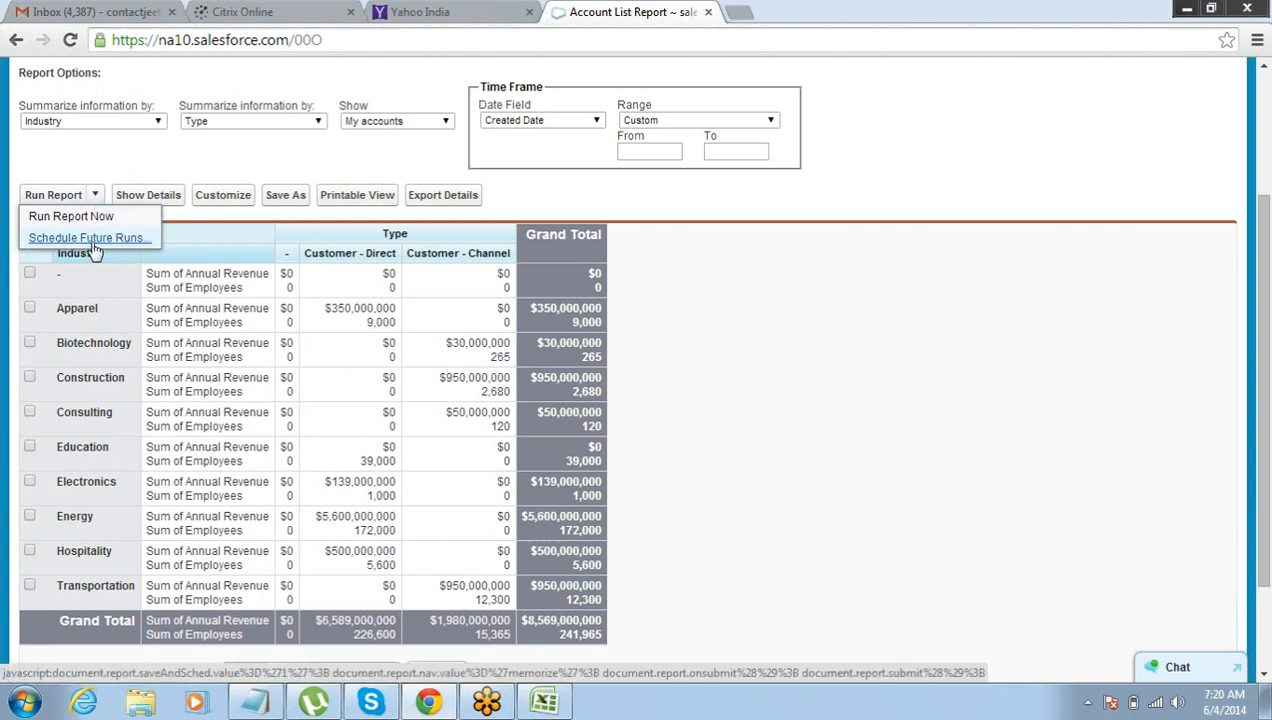
pyautogui.click(282, 201)
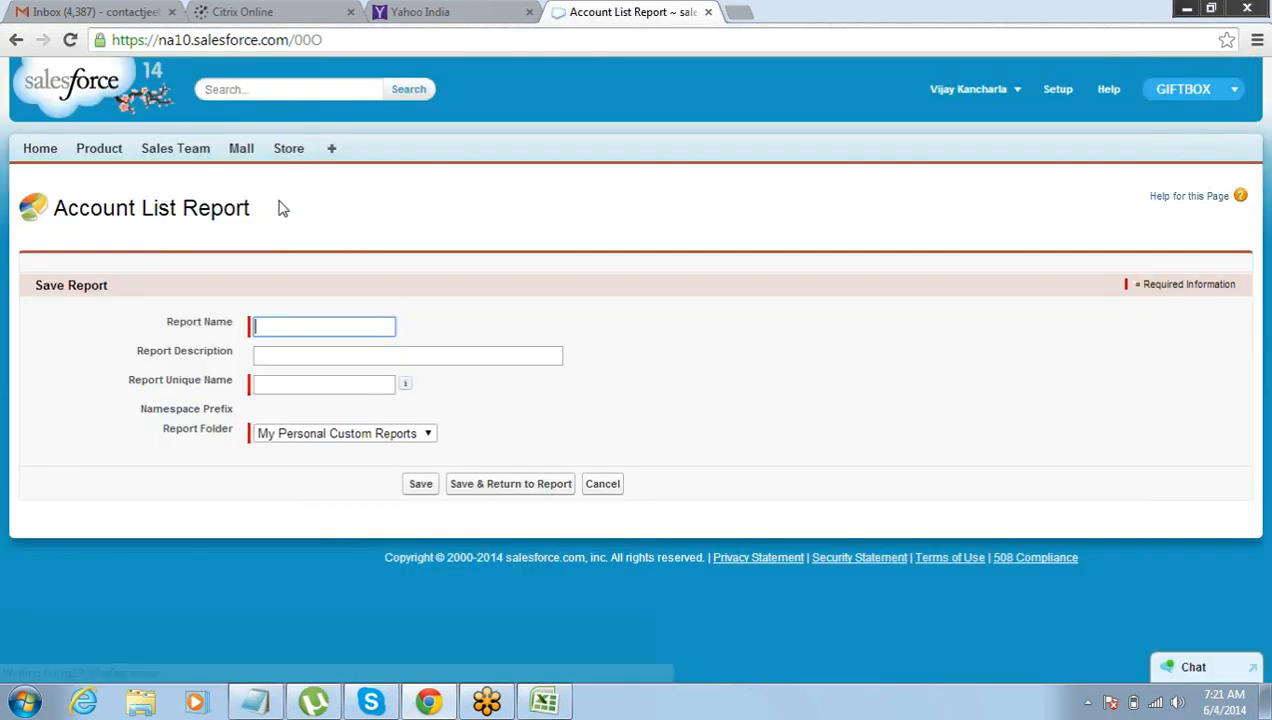
pyautogui.click(298, 326)
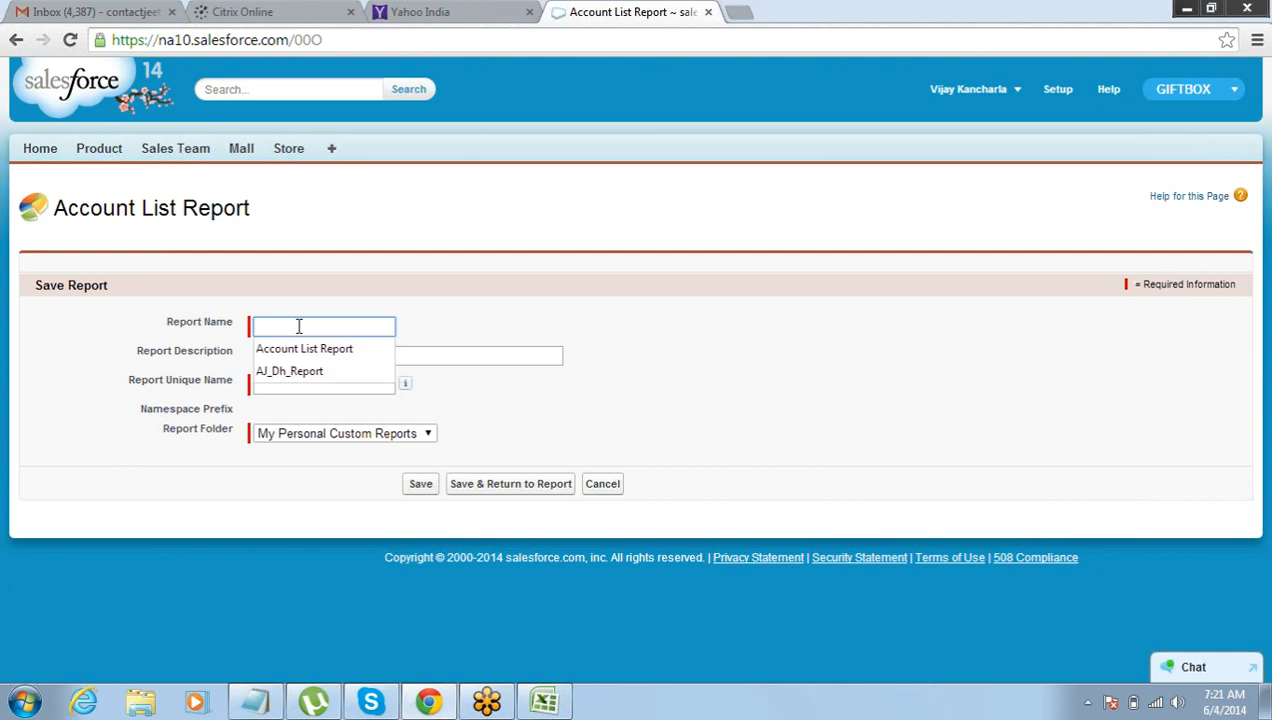
pyautogui.click(314, 284)
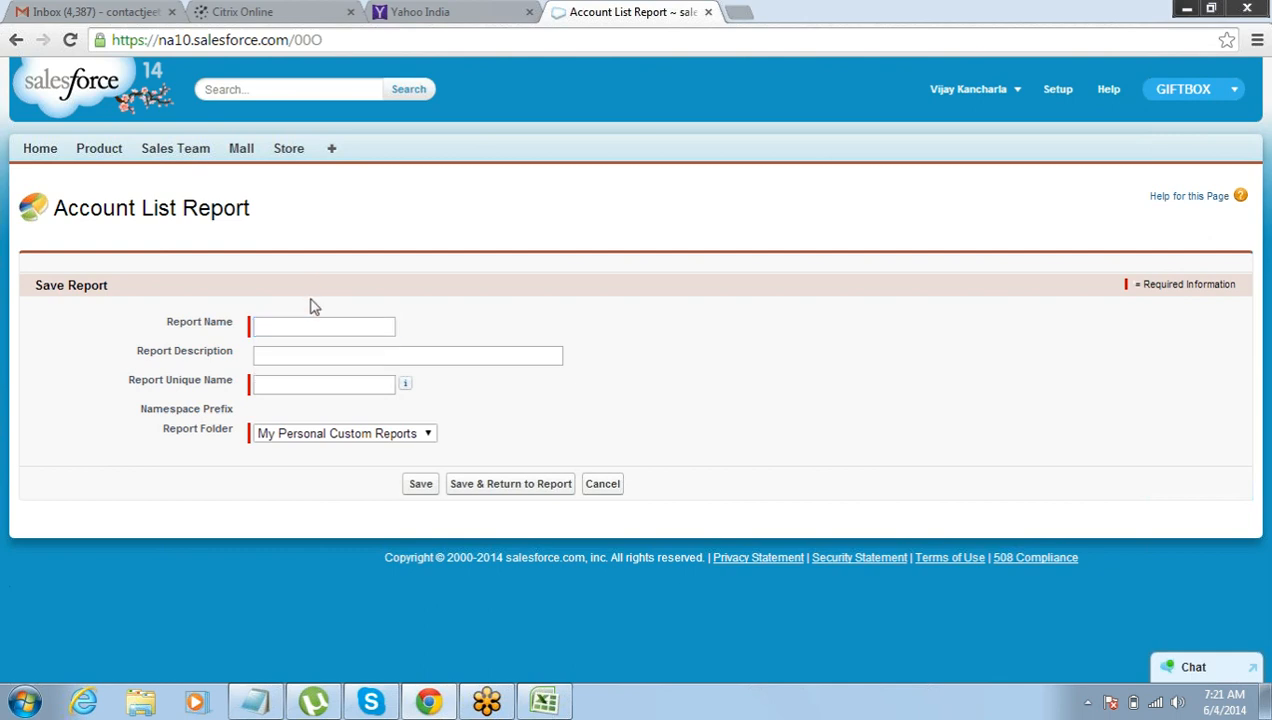
pyautogui.click(307, 321)
# - Highlight the Folder entry in the Notepad notes and return to the Save Report form
pyautogui.click(255, 700)
pyautogui.click(42, 352)
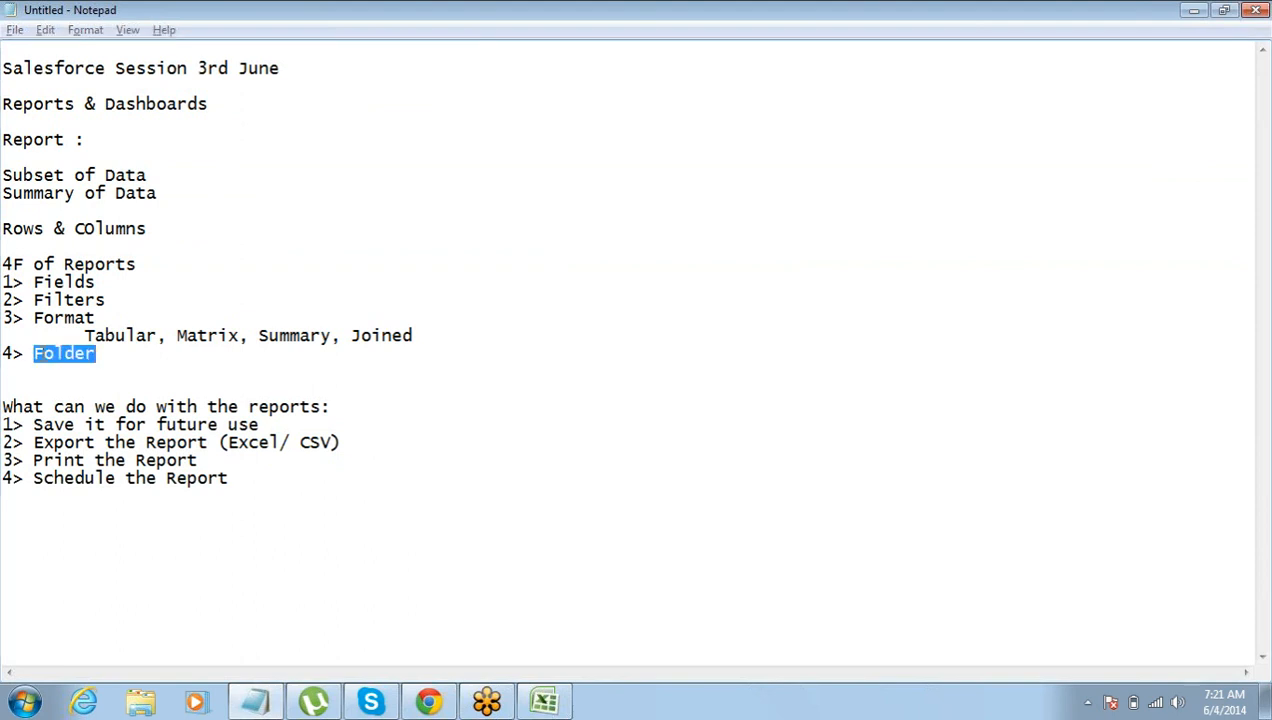
pyautogui.hotkey('alt', 'Tab')
pyautogui.click(305, 434)
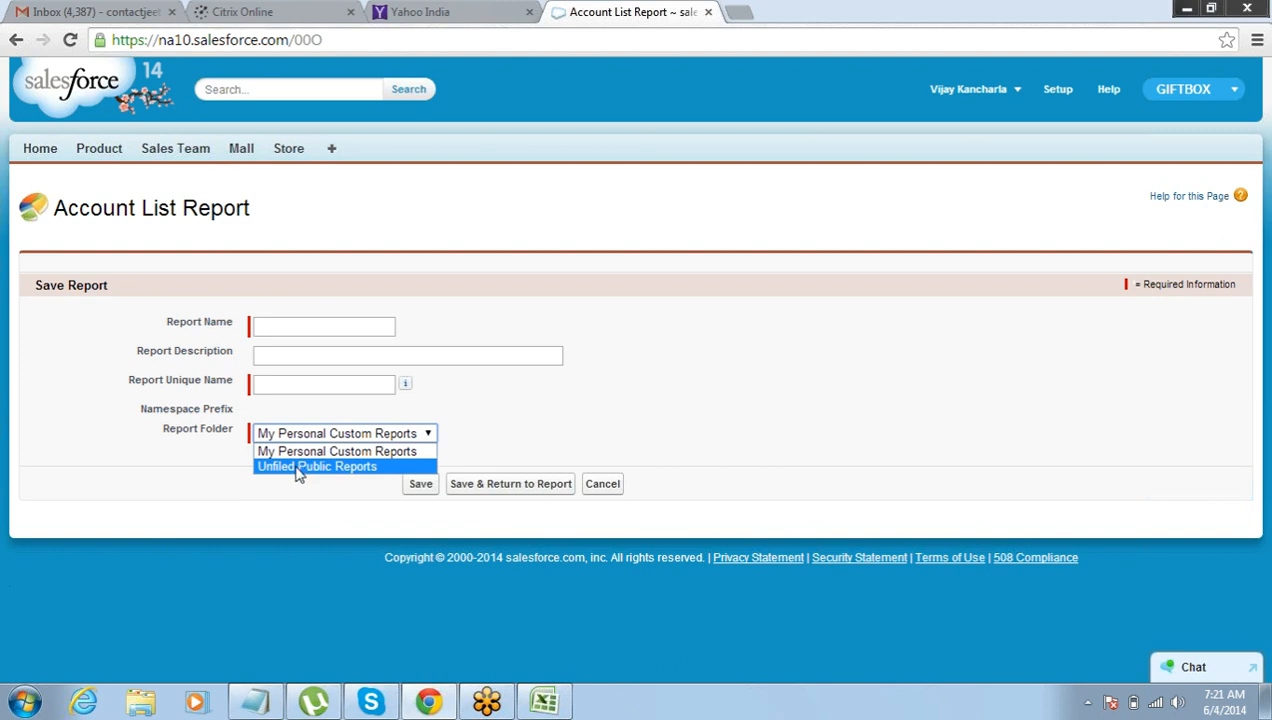
pyautogui.click(297, 468)
pyautogui.click(298, 437)
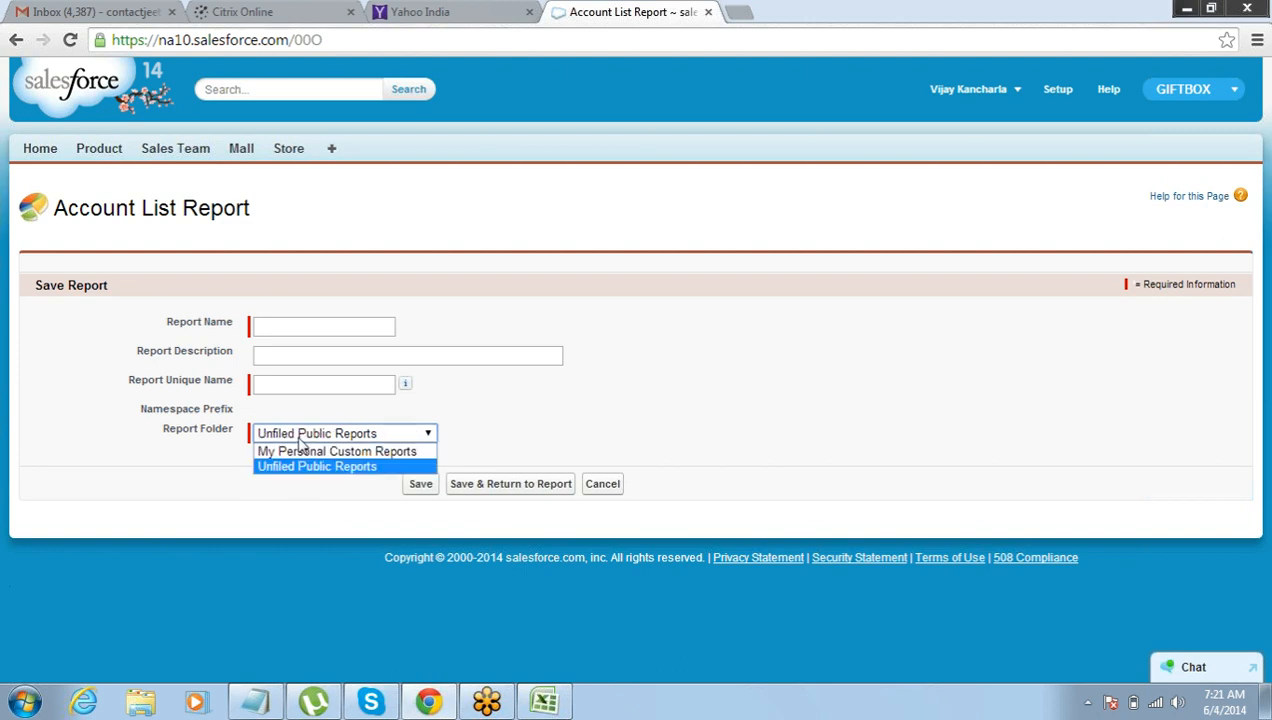
pyautogui.click(298, 449)
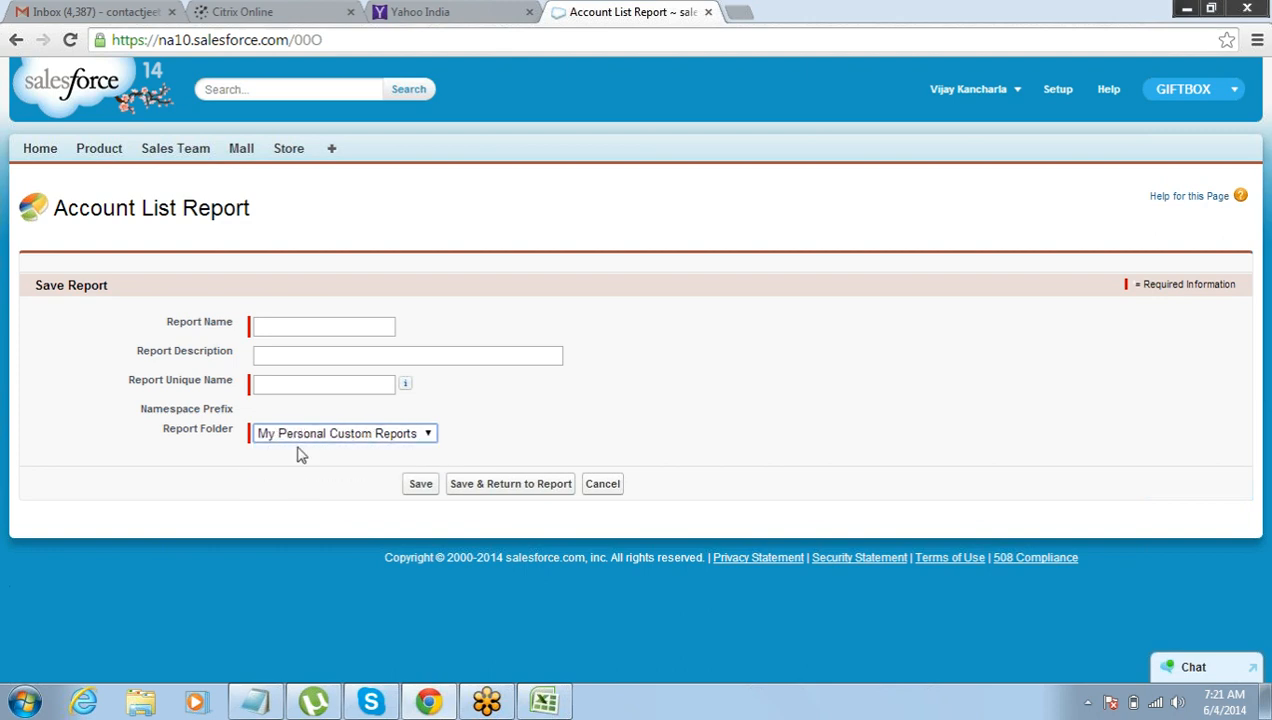
# - Set the report folder to Unfiled Public Reports and name the report Report_1
pyautogui.click(301, 433)
pyautogui.click(300, 464)
pyautogui.click(297, 326)
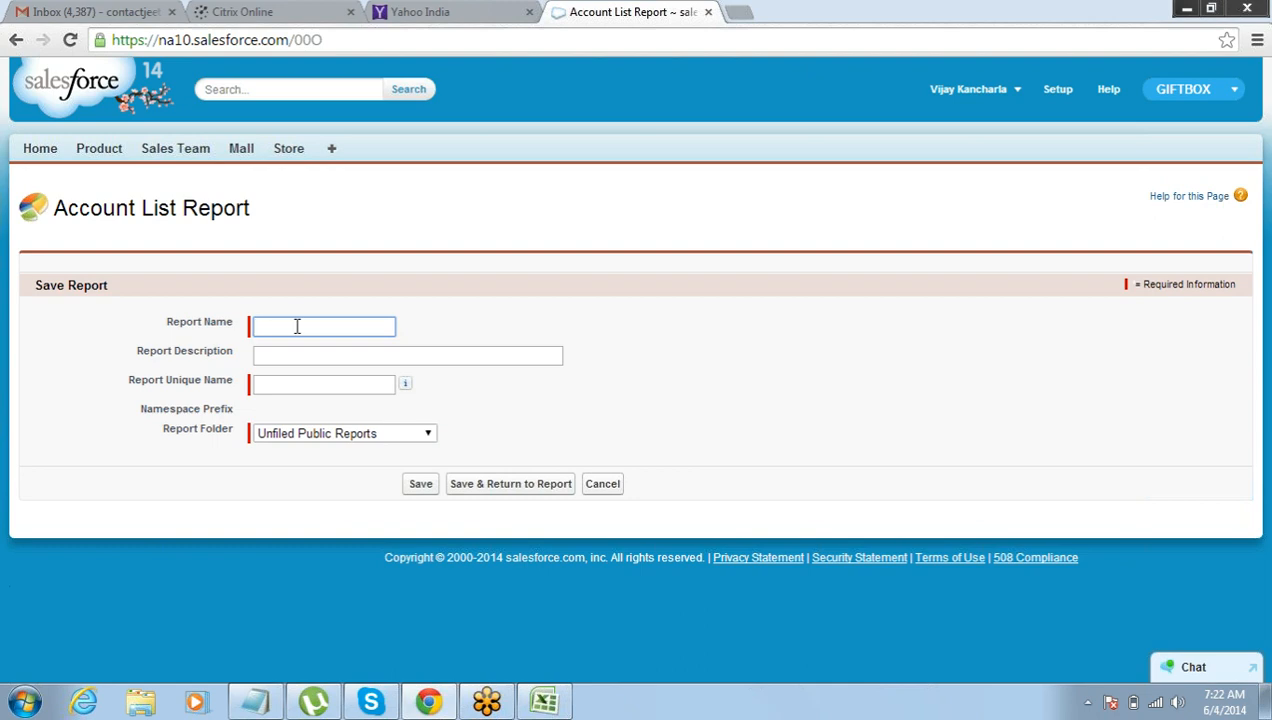
pyautogui.write('Report_1')
pyautogui.press('Tab')
# - Save the report and open Report_1 from the Reports & Dashboards list
pyautogui.click(380, 438)
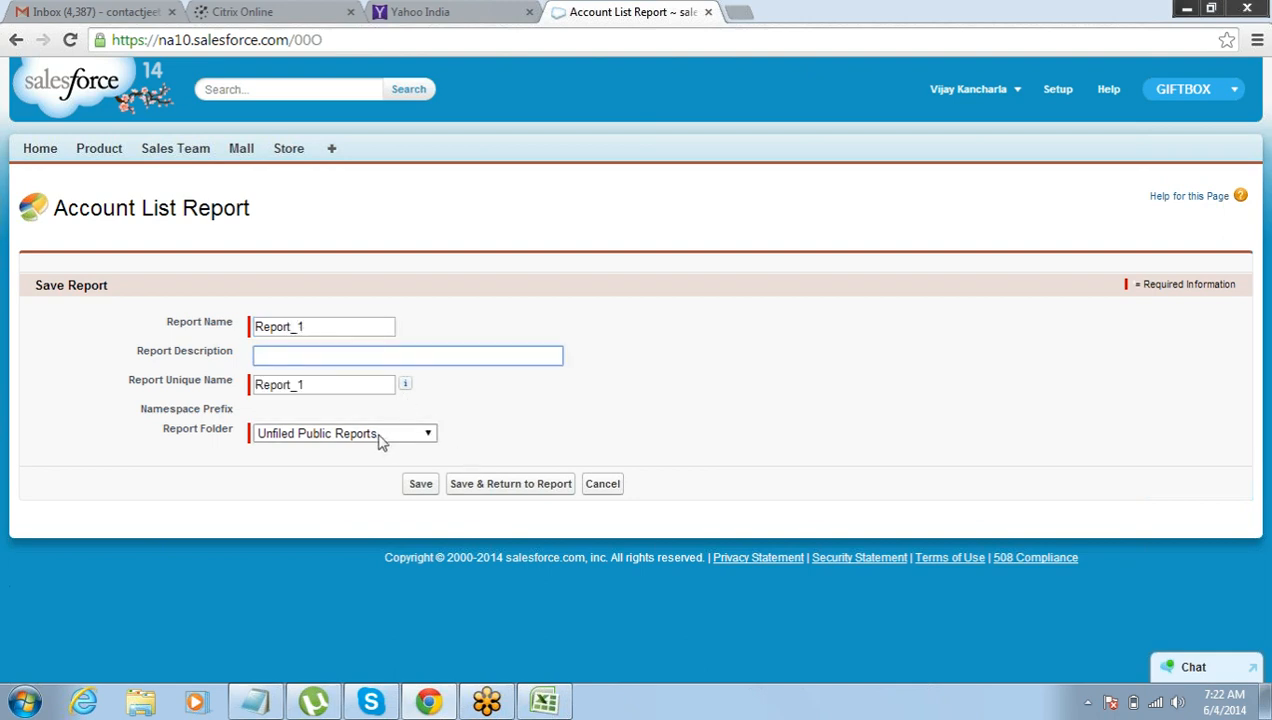
pyautogui.click(497, 434)
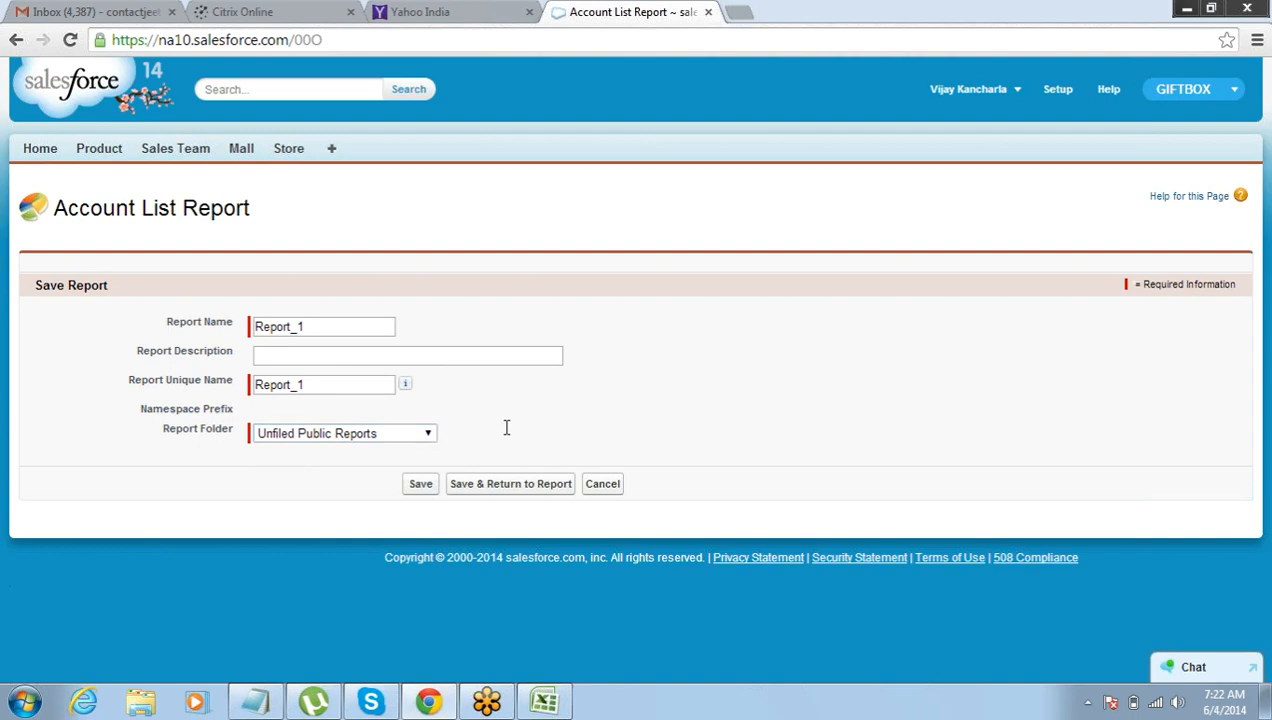
pyautogui.click(418, 487)
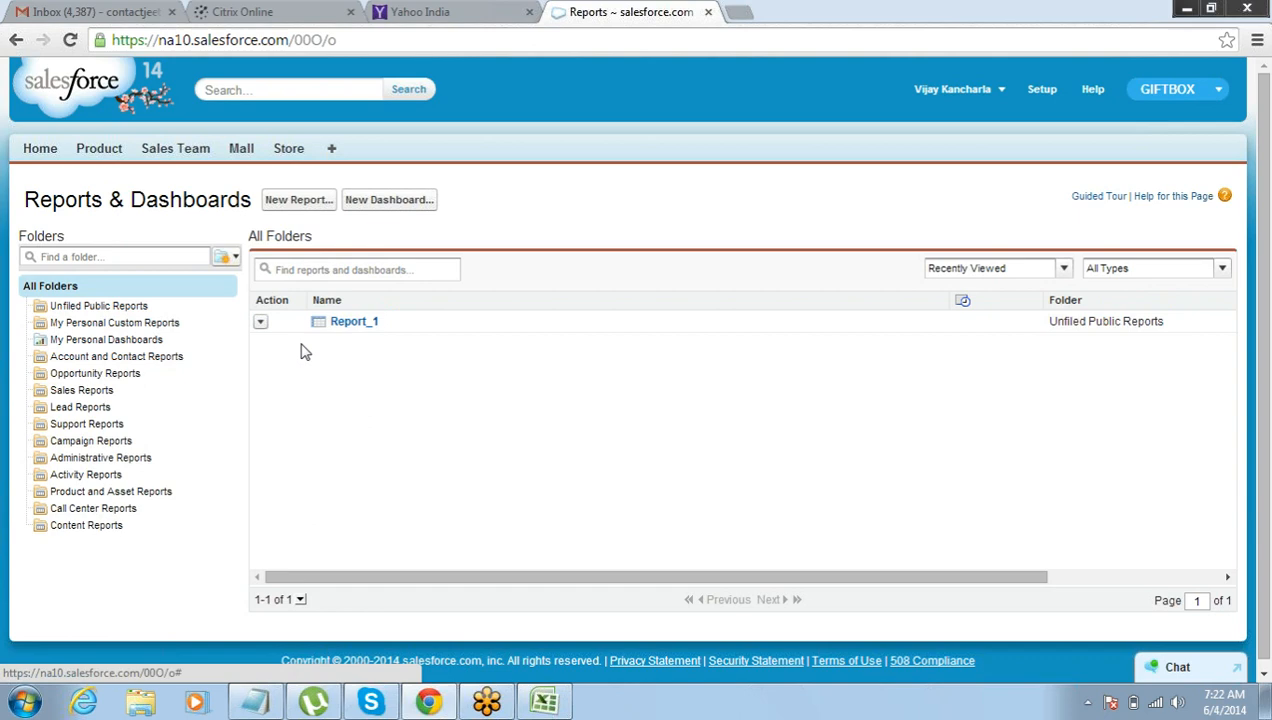
pyautogui.click(361, 326)
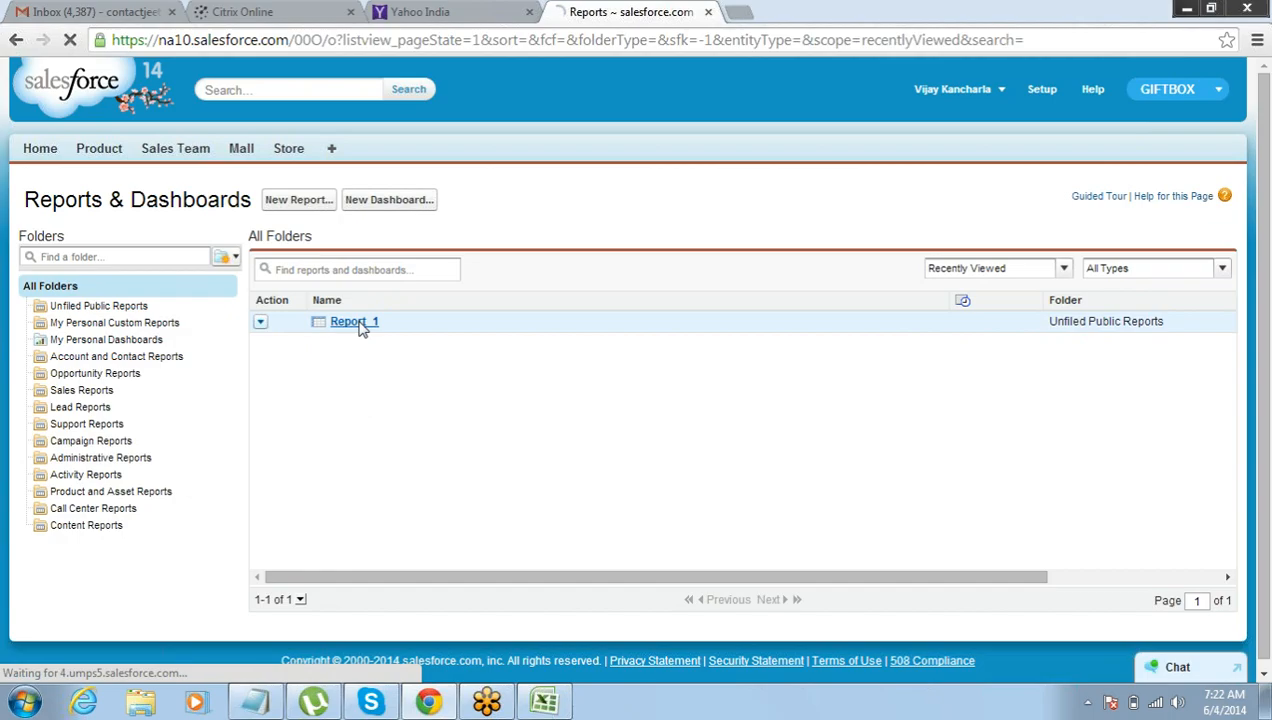